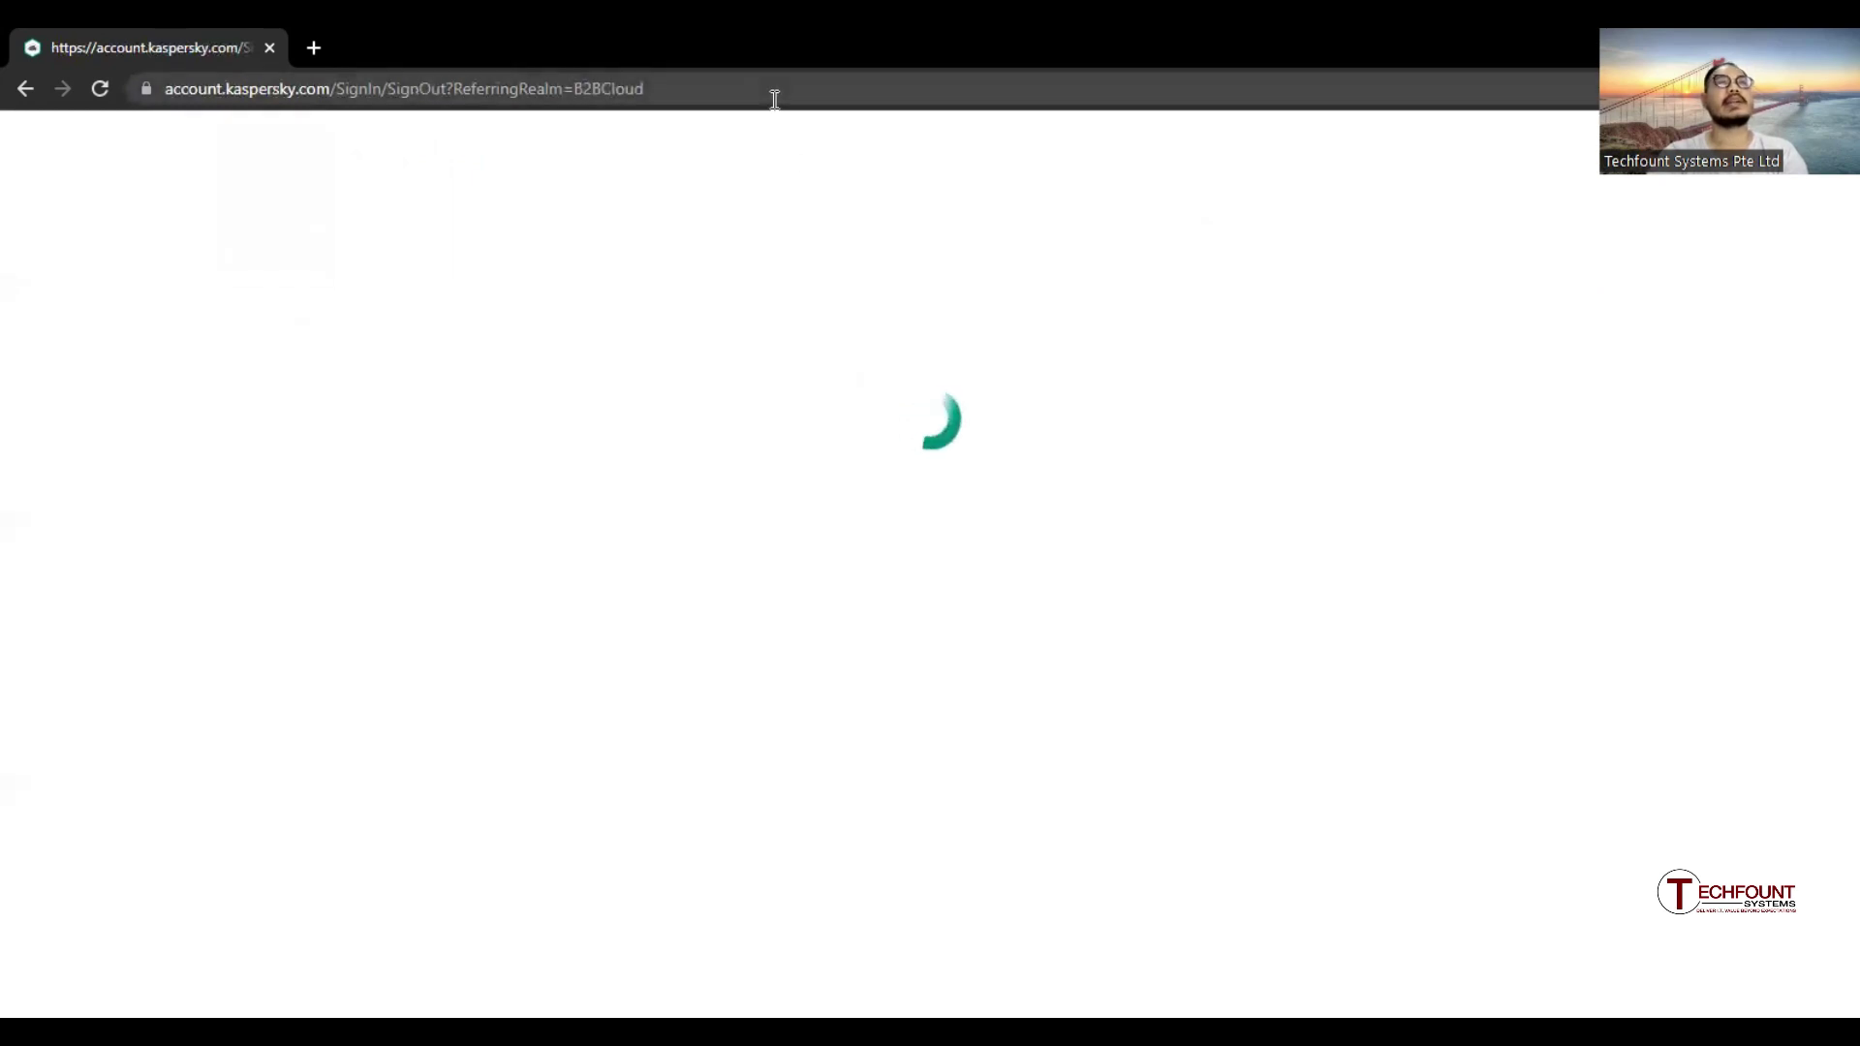
# Open the Kaspersky Business Hub site at cloud.kaspersky.com in a fresh browser tab, closing the old sign-out tab
pyautogui.click(308, 48)
pyautogui.click(272, 48)
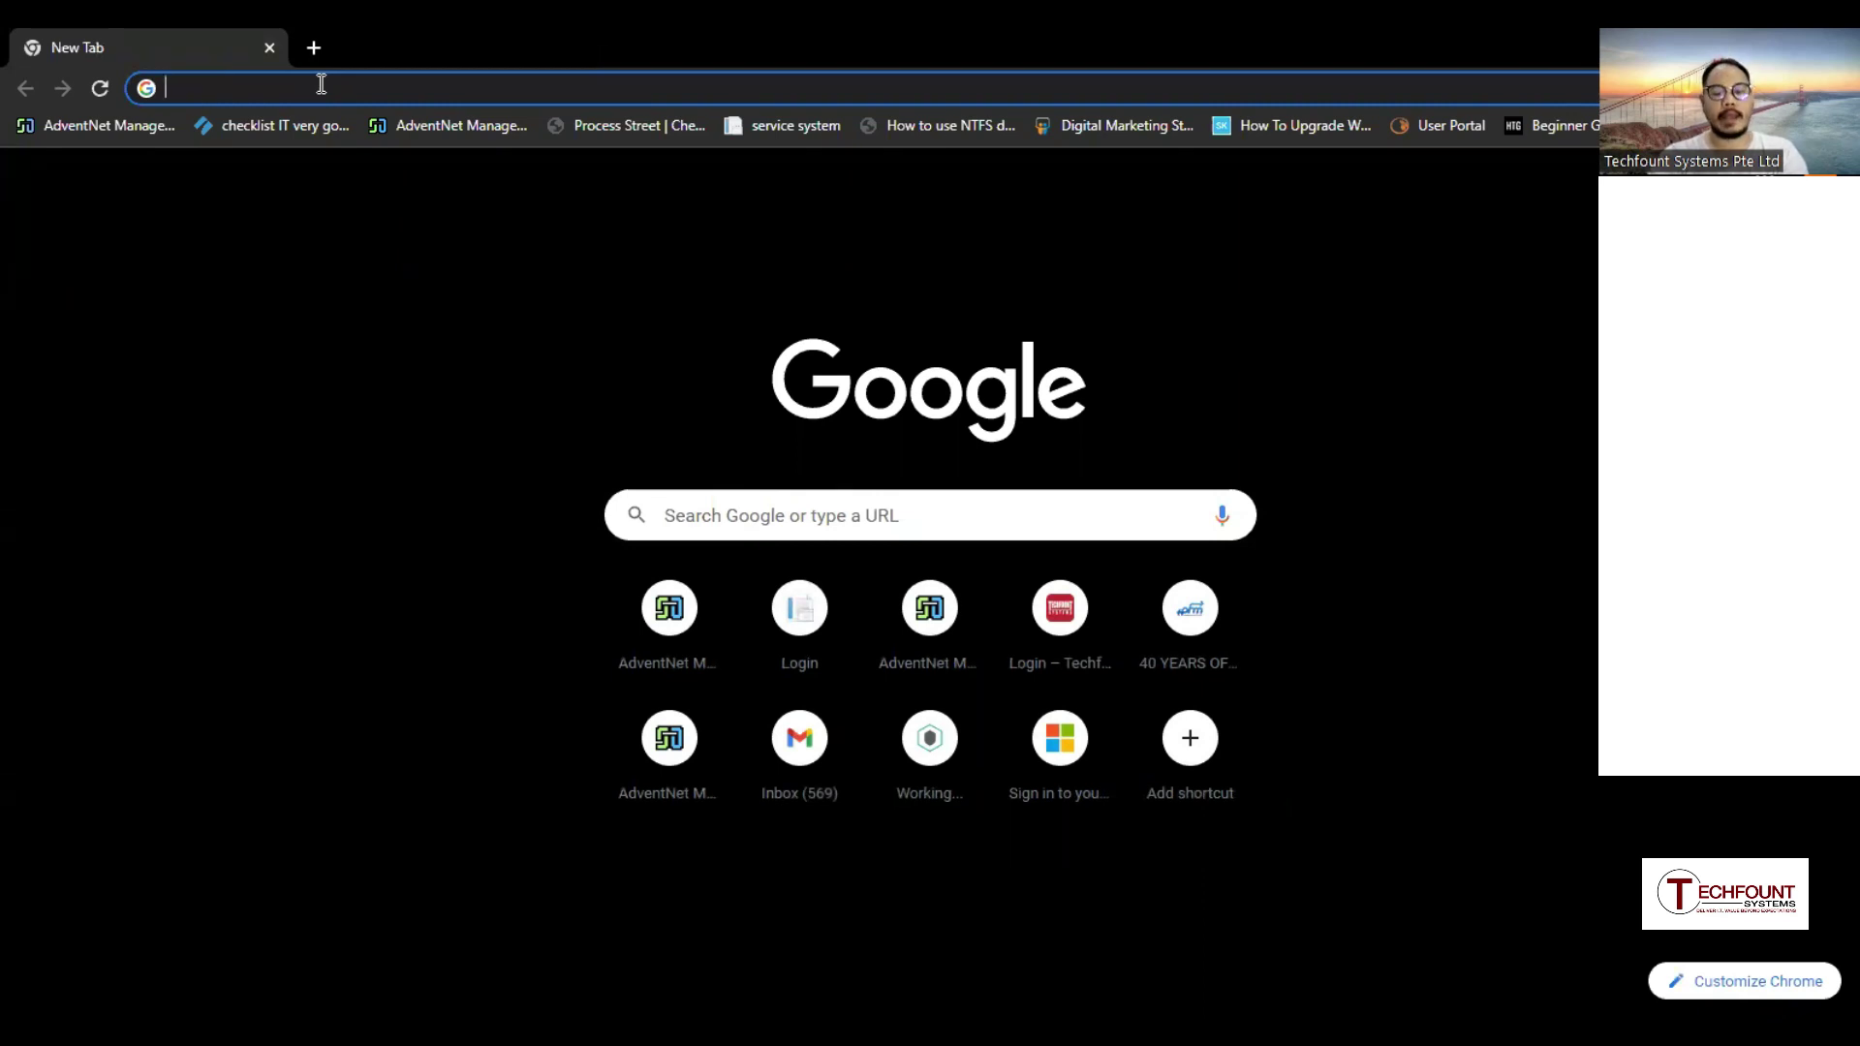
pyautogui.write('clo')
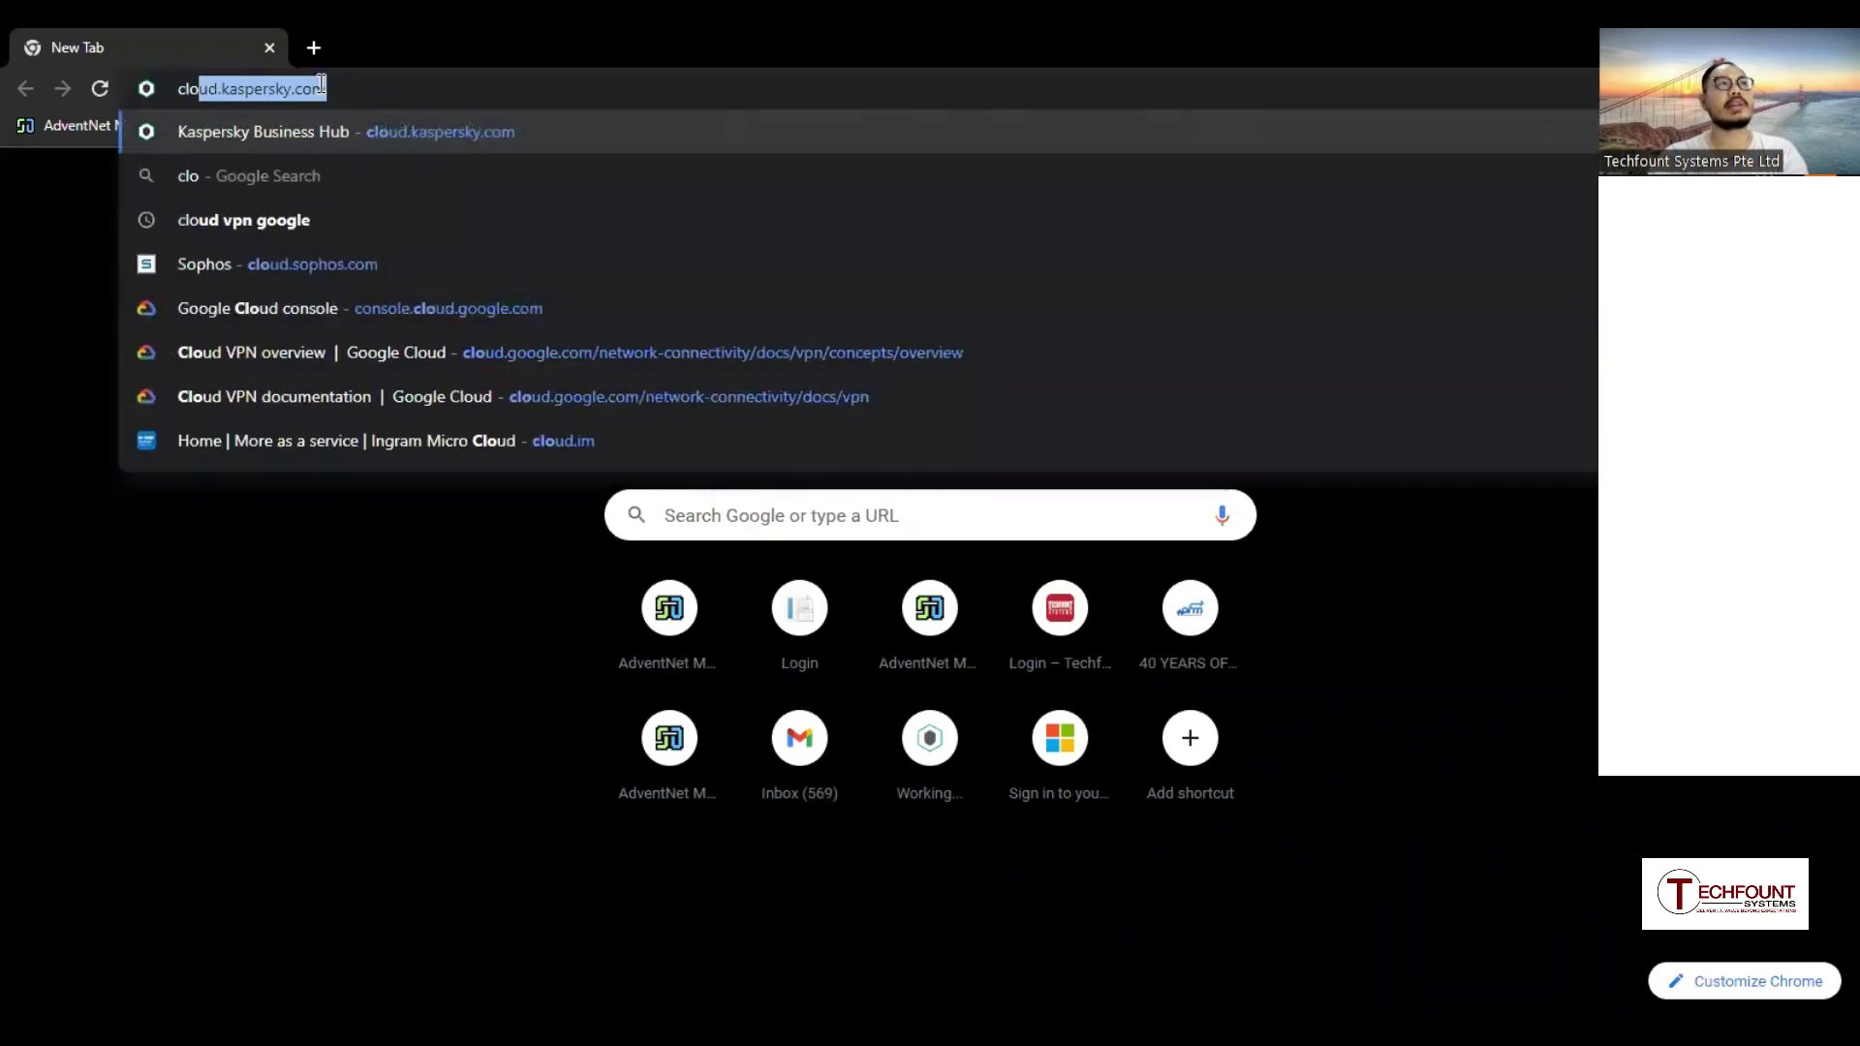
pyautogui.press('Right')
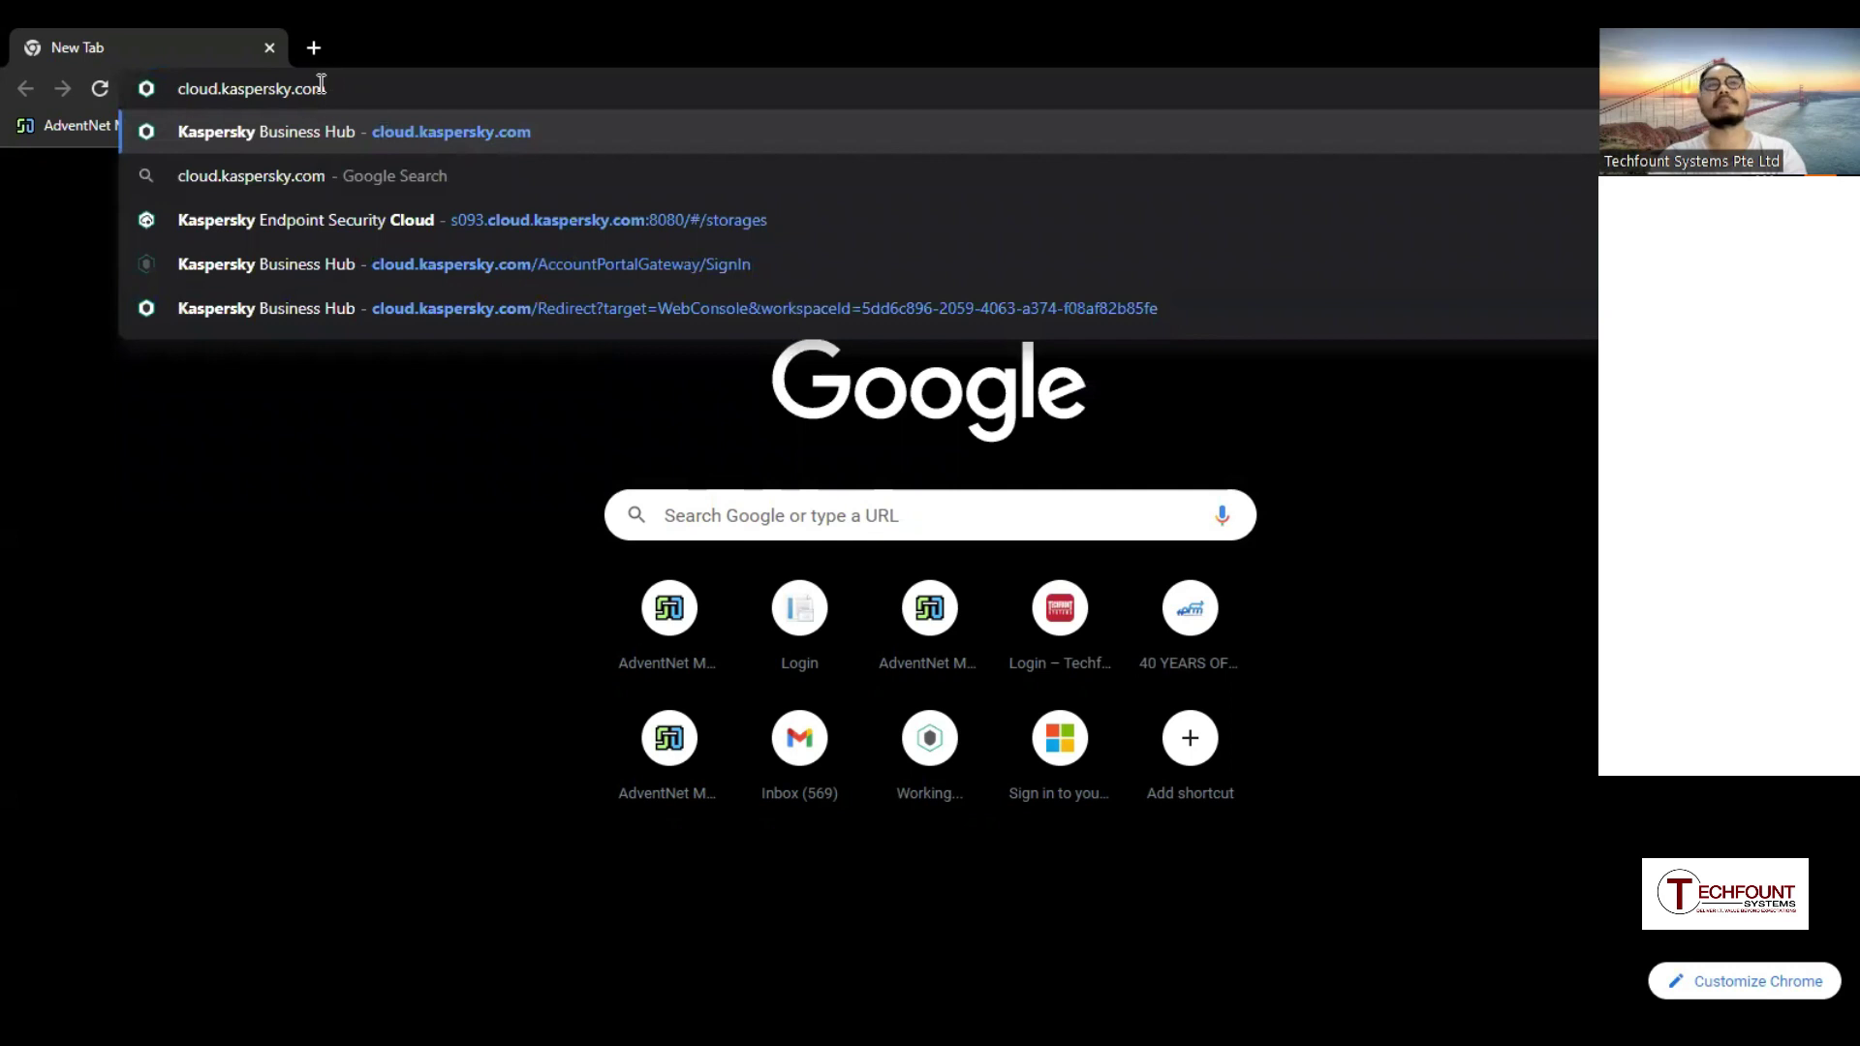
pyautogui.press('Return')
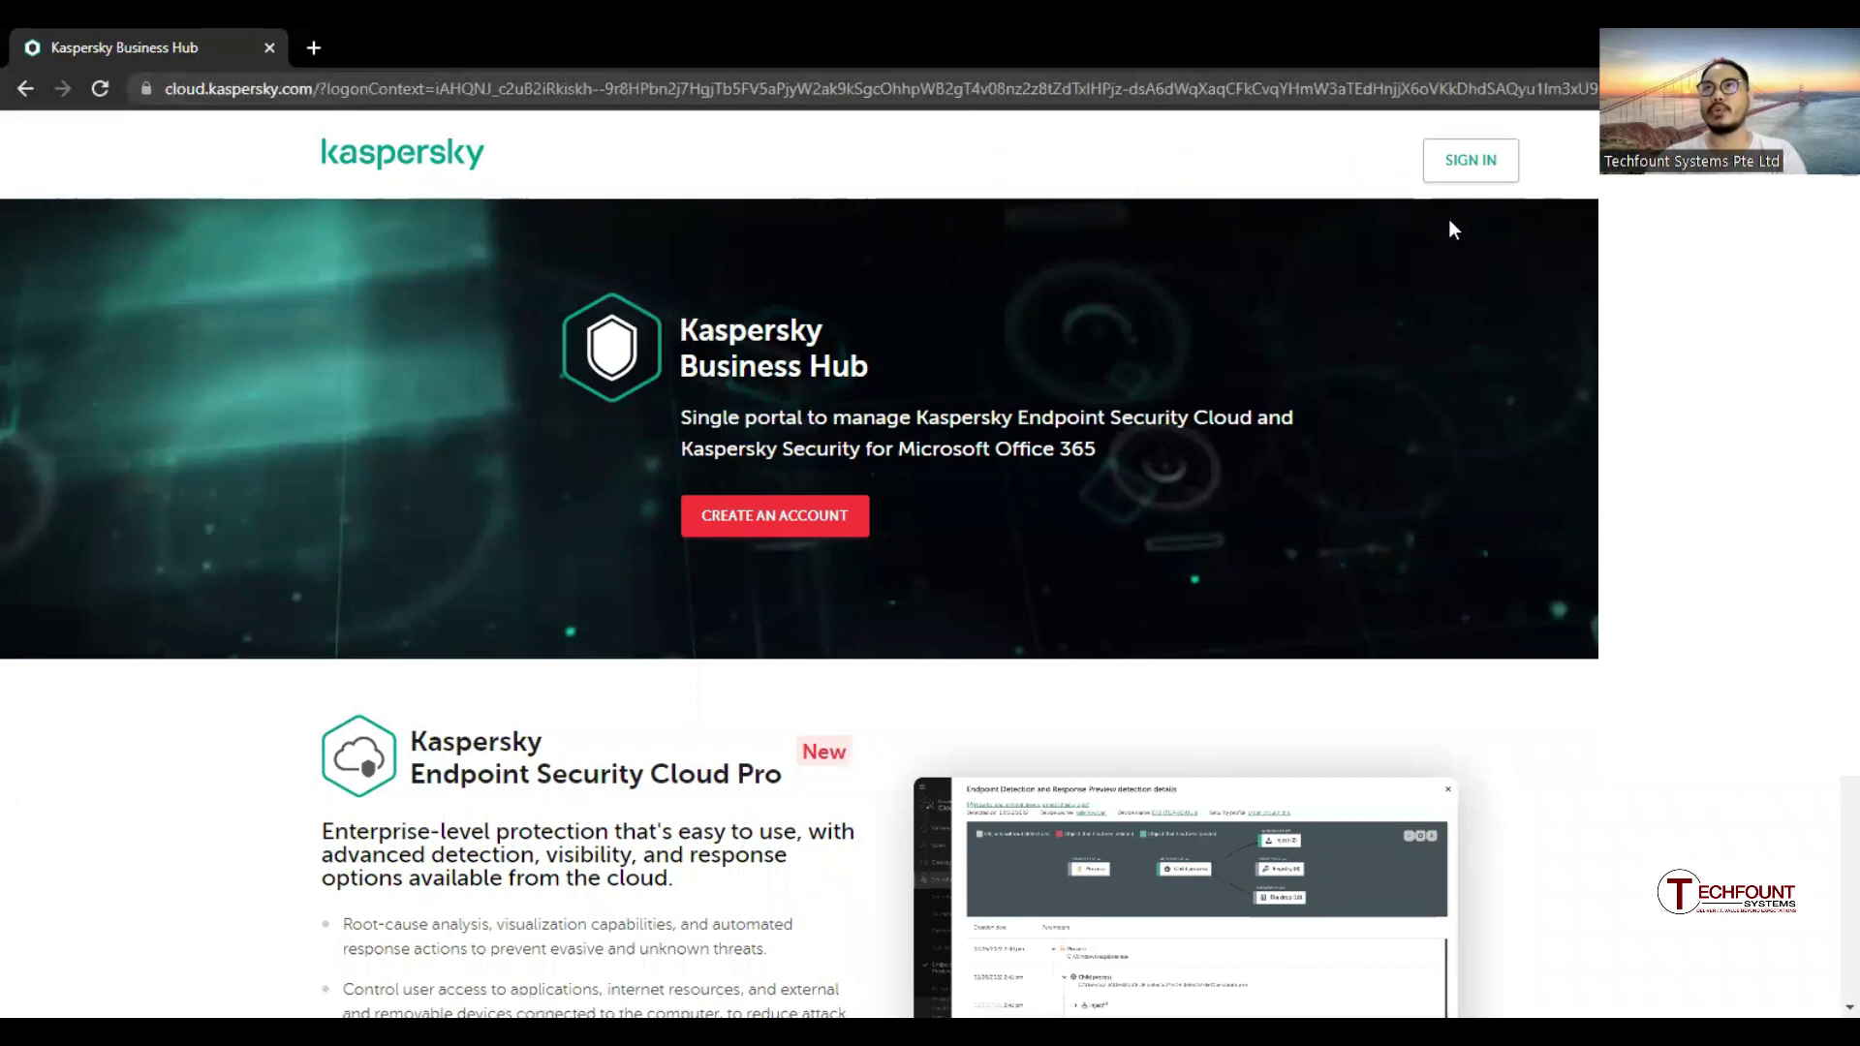
# Sign in to Kaspersky Business Hub with the account password and open the company's Endpoint Security Cloud workspace
pyautogui.click(1444, 165)
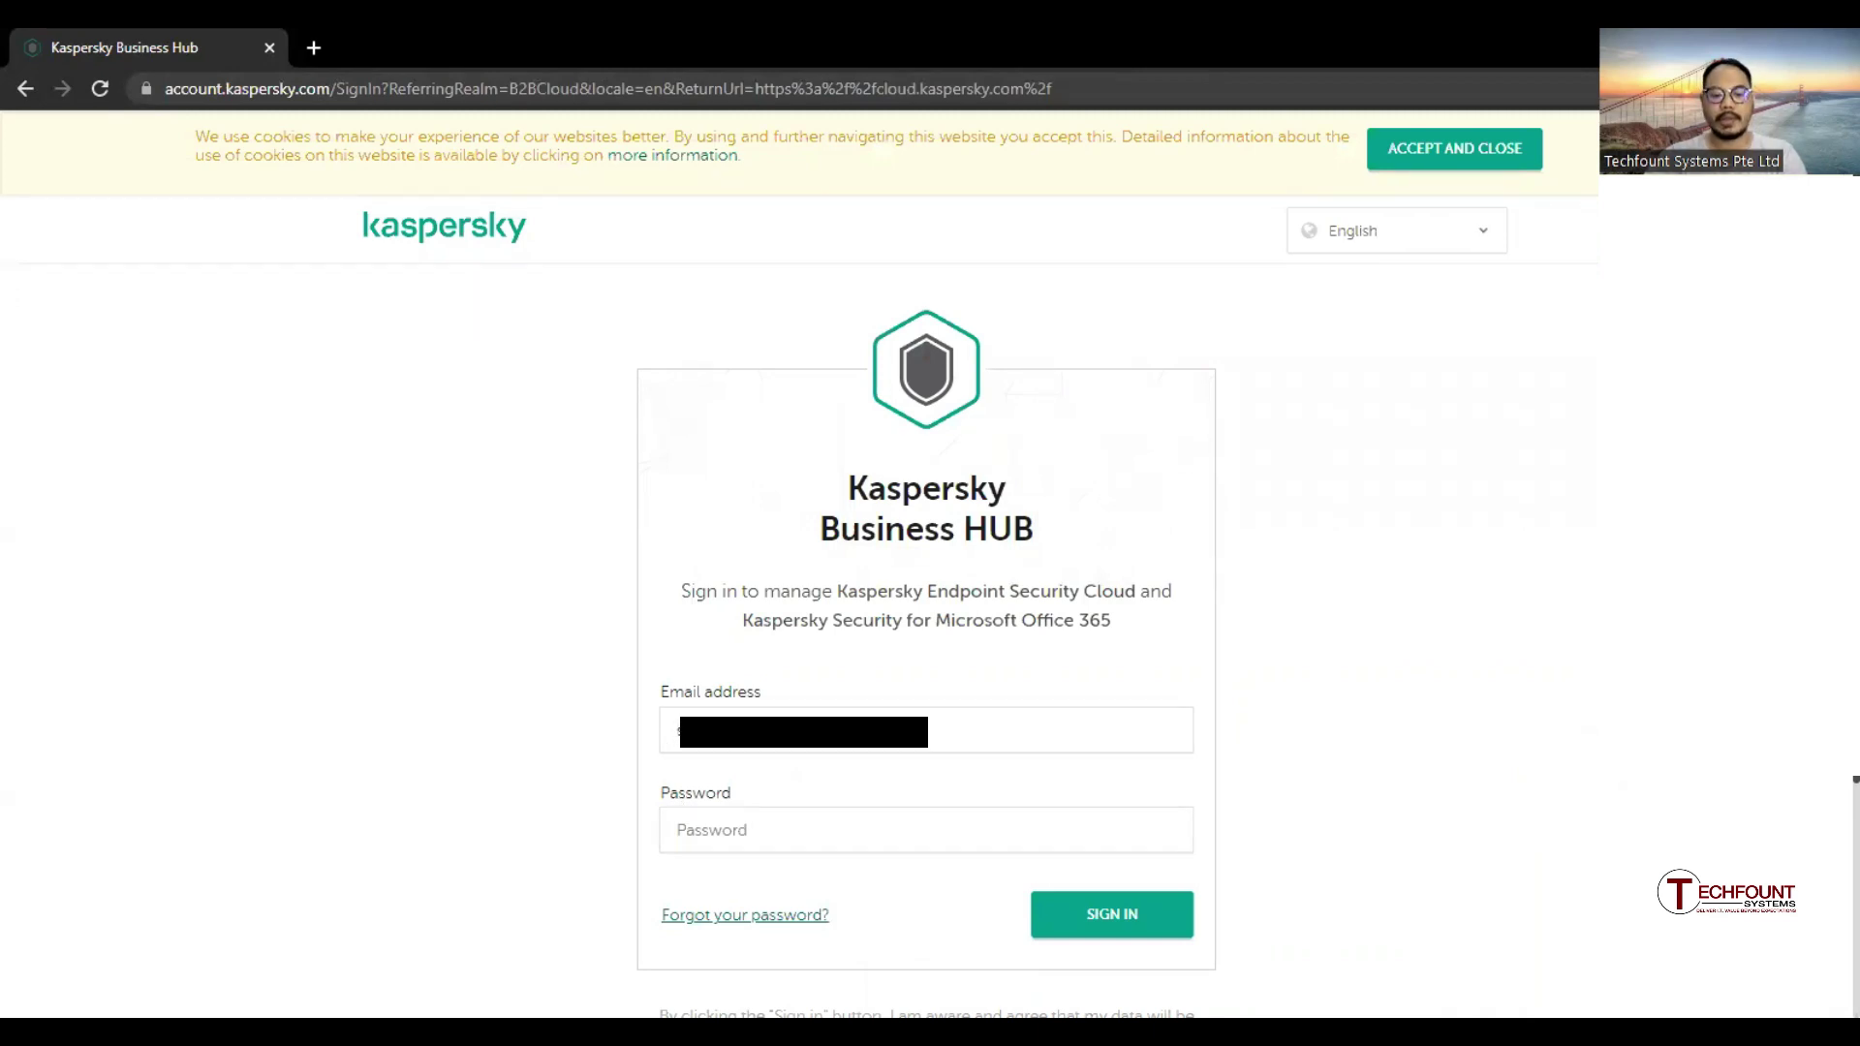
pyautogui.click(738, 830)
pyautogui.hotkey('ctrl', 'v')
pyautogui.click(1153, 916)
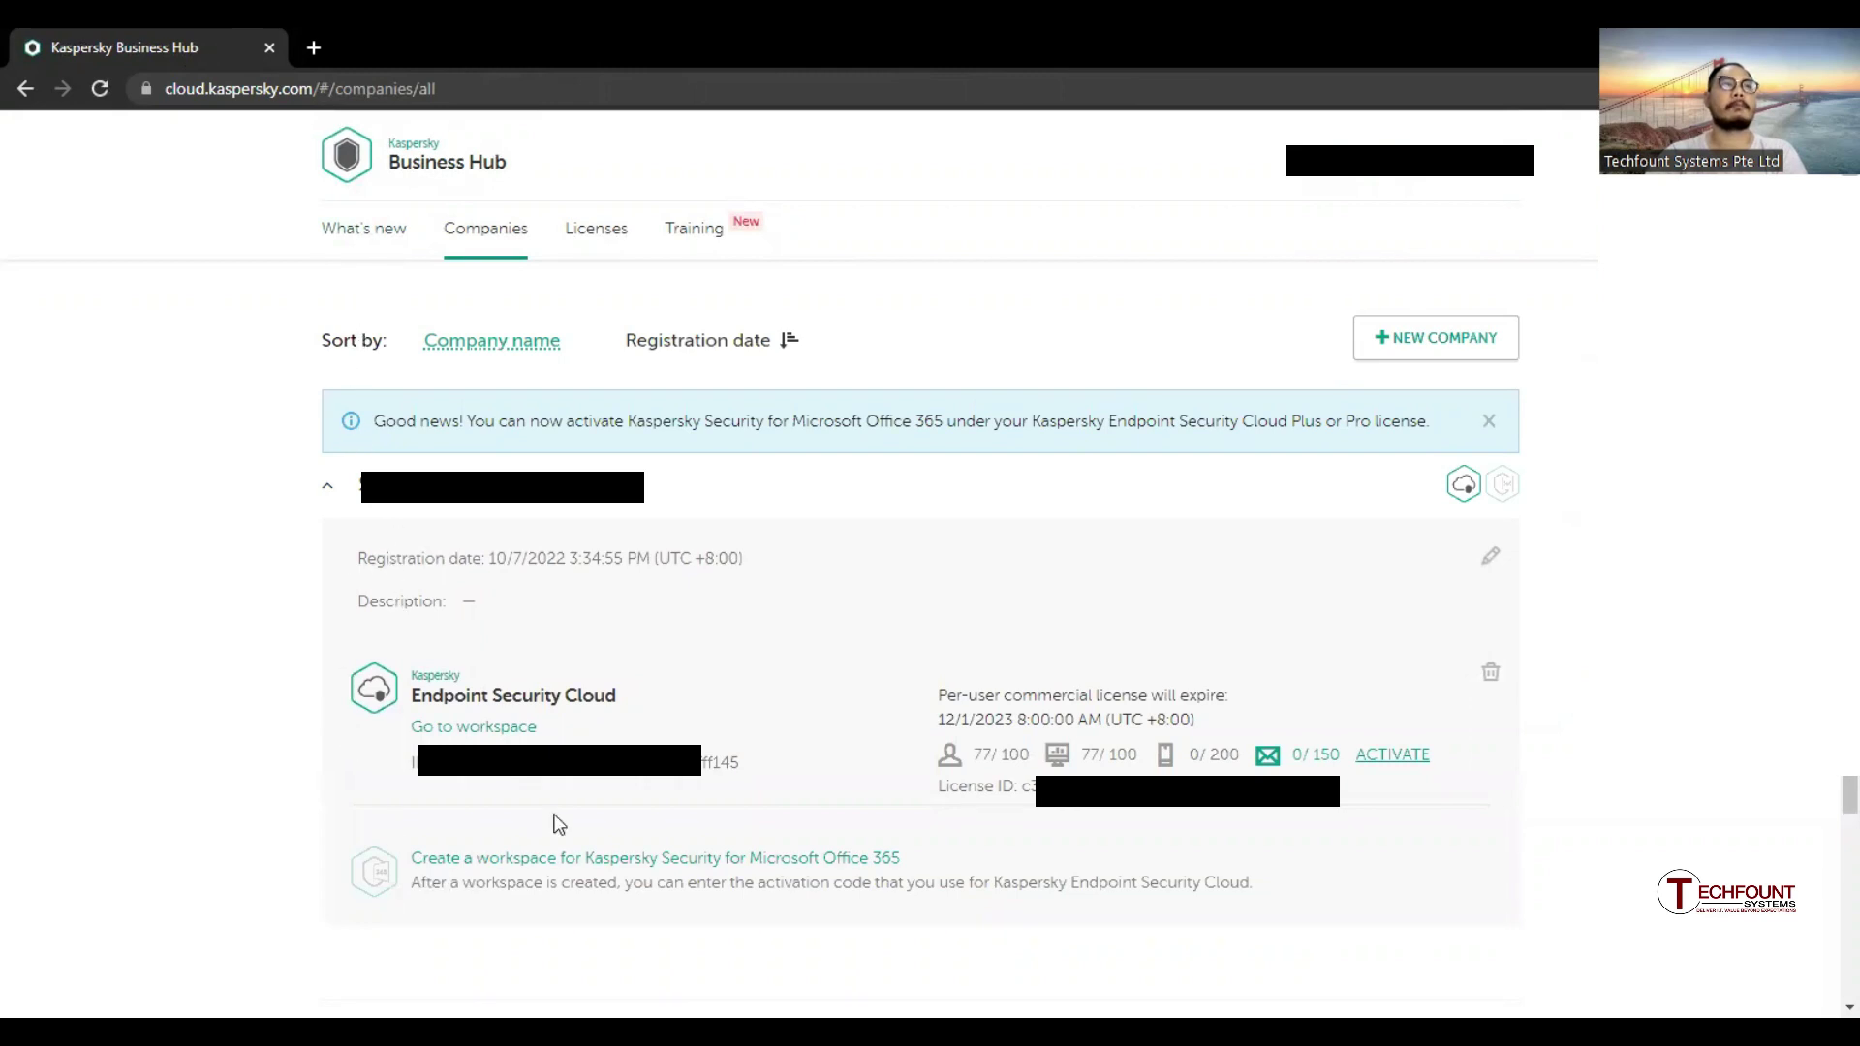
pyautogui.click(447, 726)
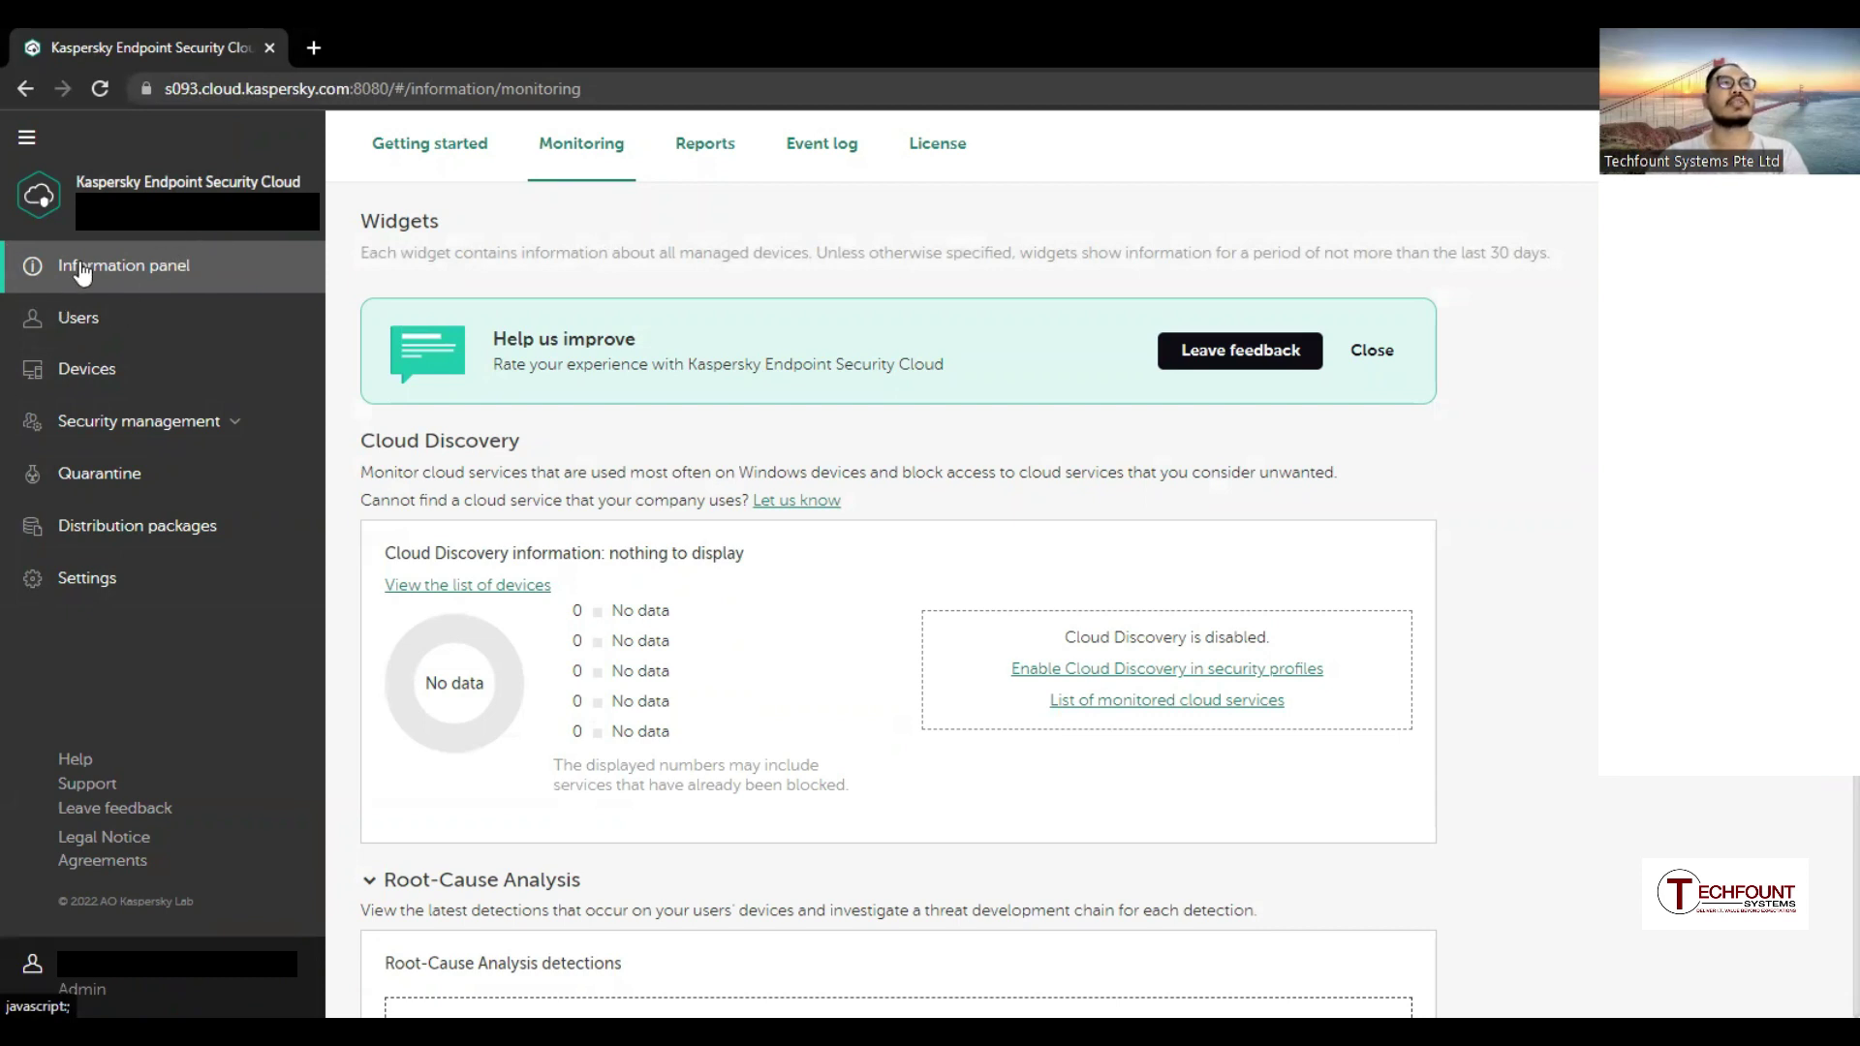
# View the license information, checking the license usage and the allowed numbers of computers and mobile devices
pyautogui.click(937, 146)
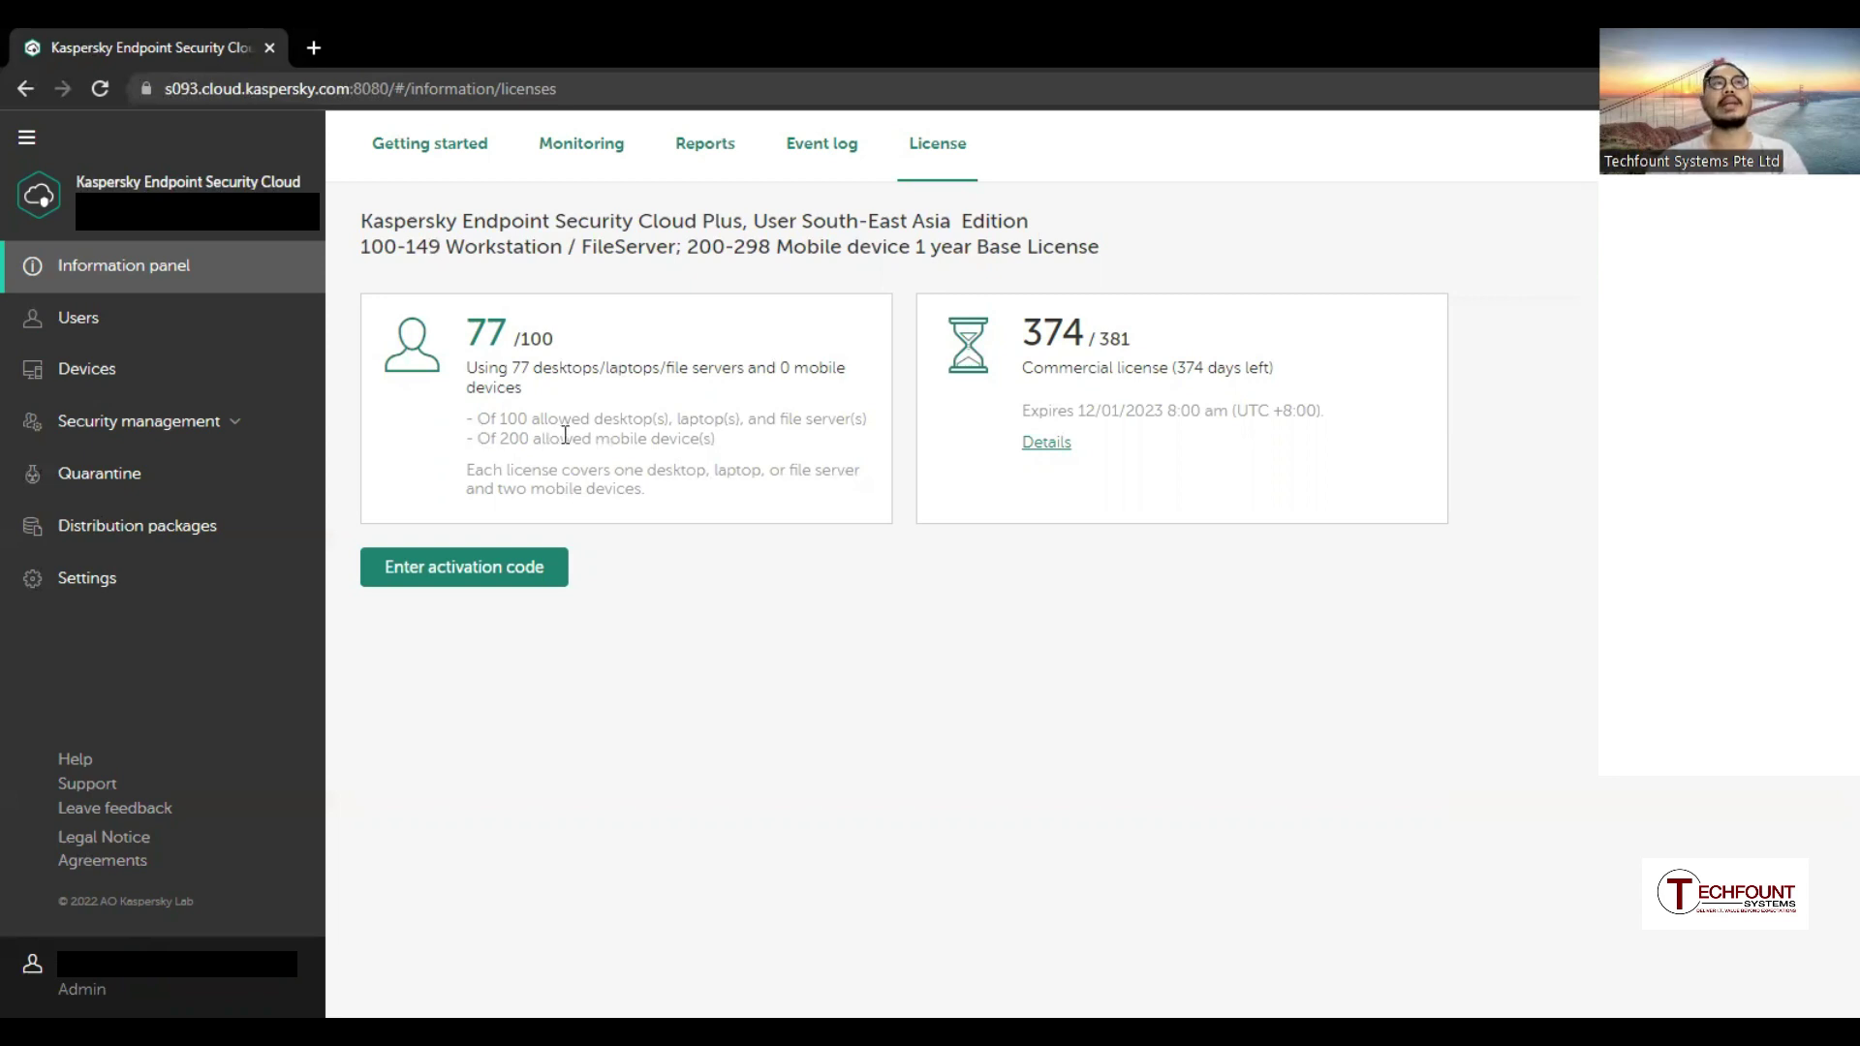
pyautogui.moveTo(489, 438); pyautogui.dragTo(712, 430)
pyautogui.click(691, 430)
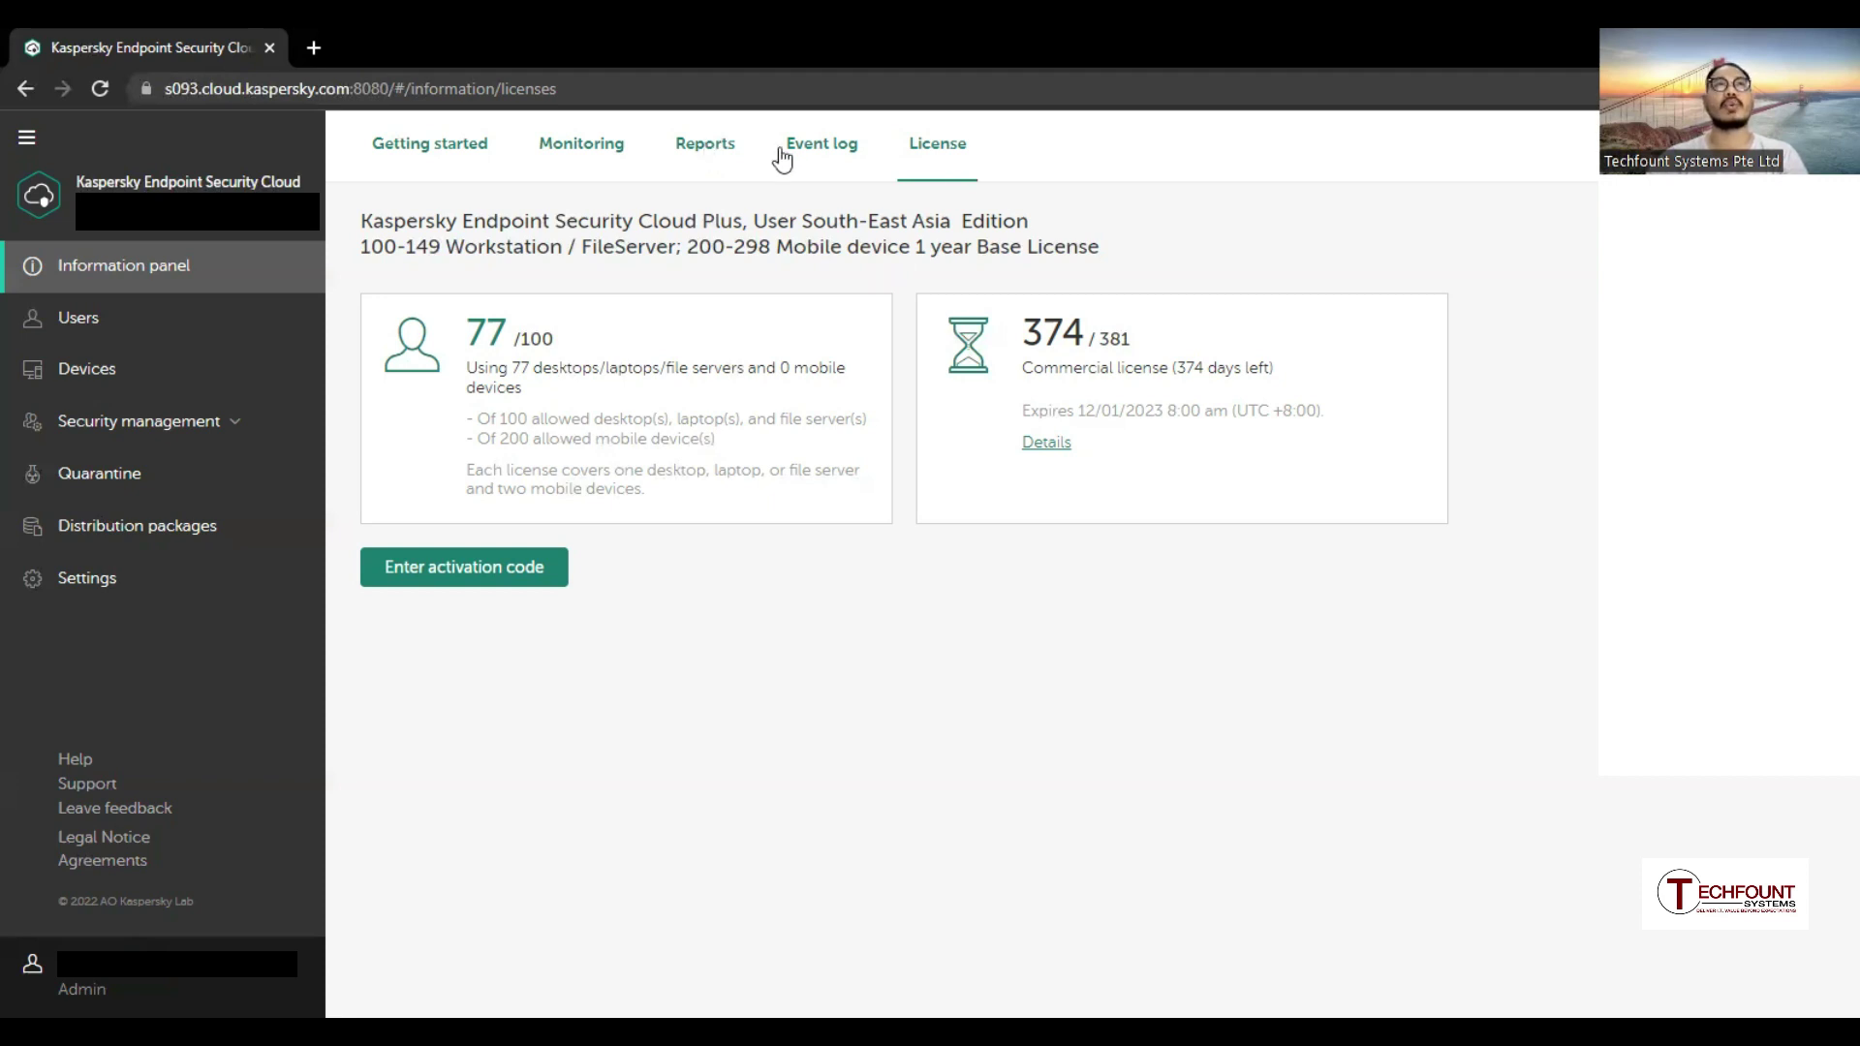
# Open the Kaspersky applications versions report and review its device chart and per-device installation details
pyautogui.click(717, 158)
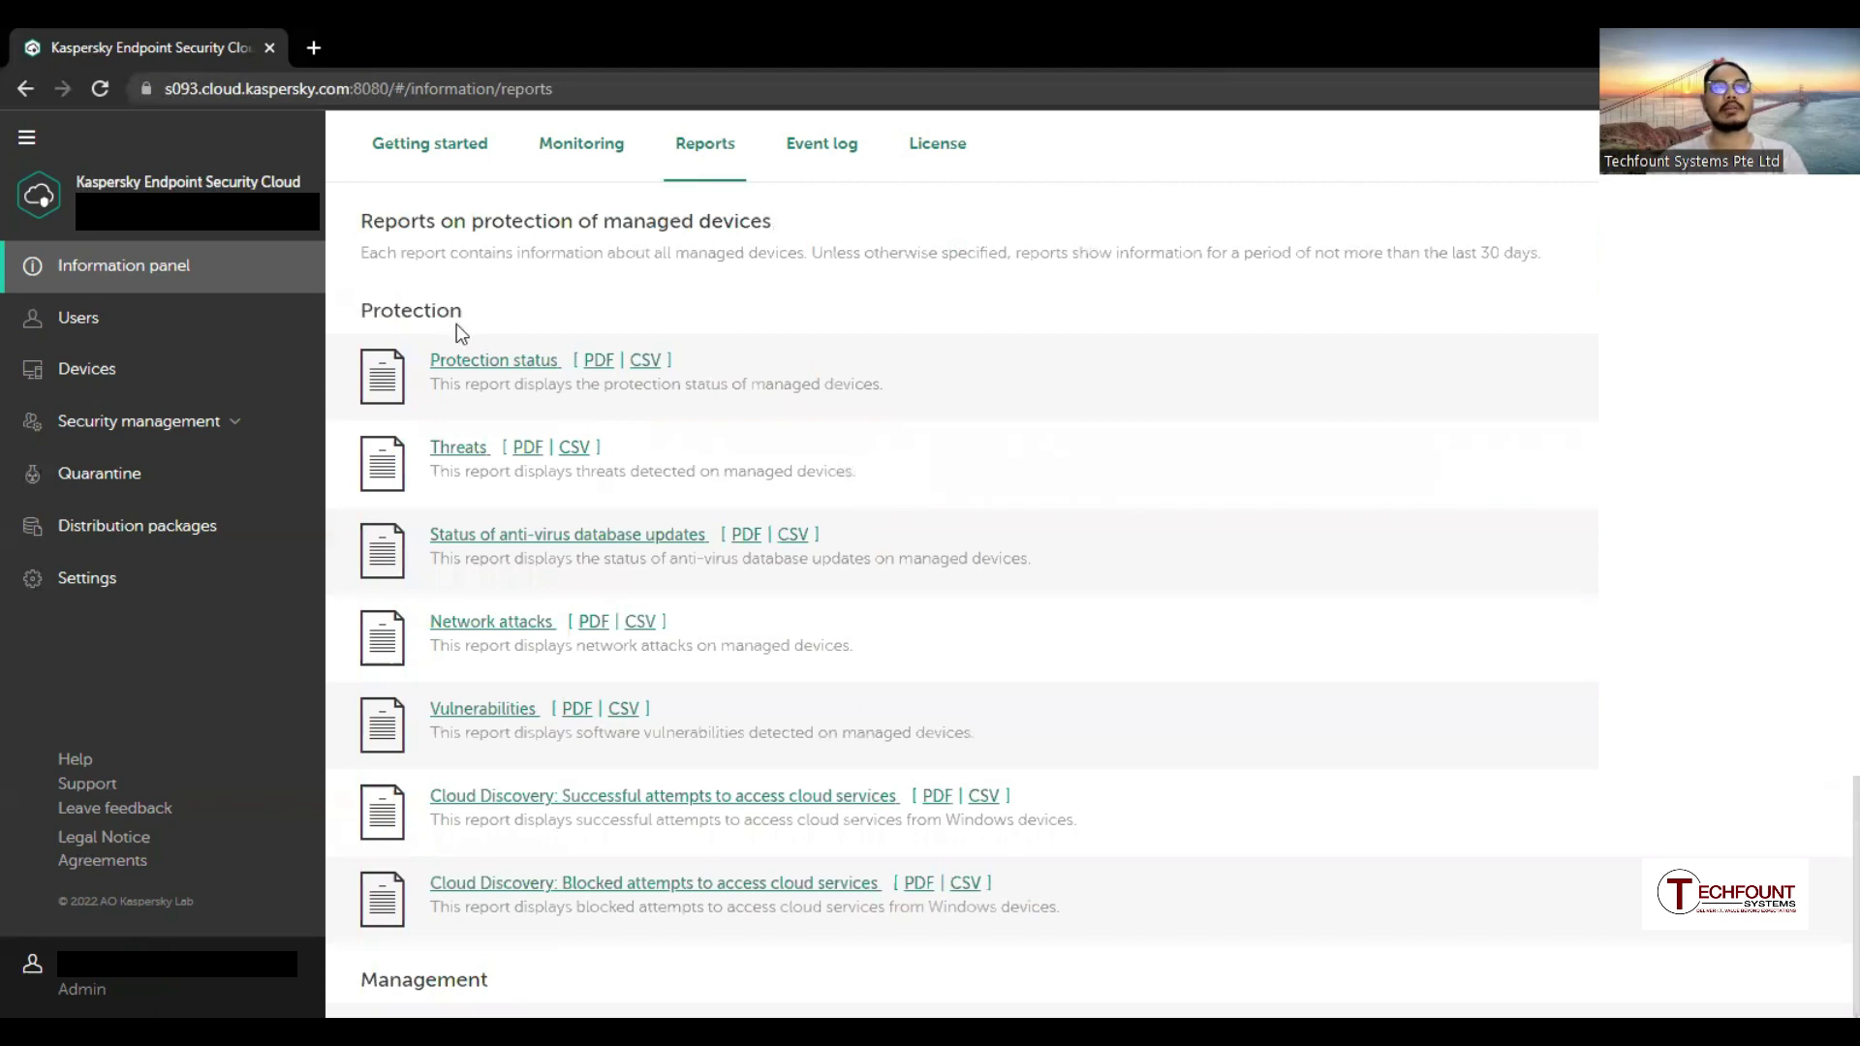
pyautogui.scroll(-4, 556, 553)
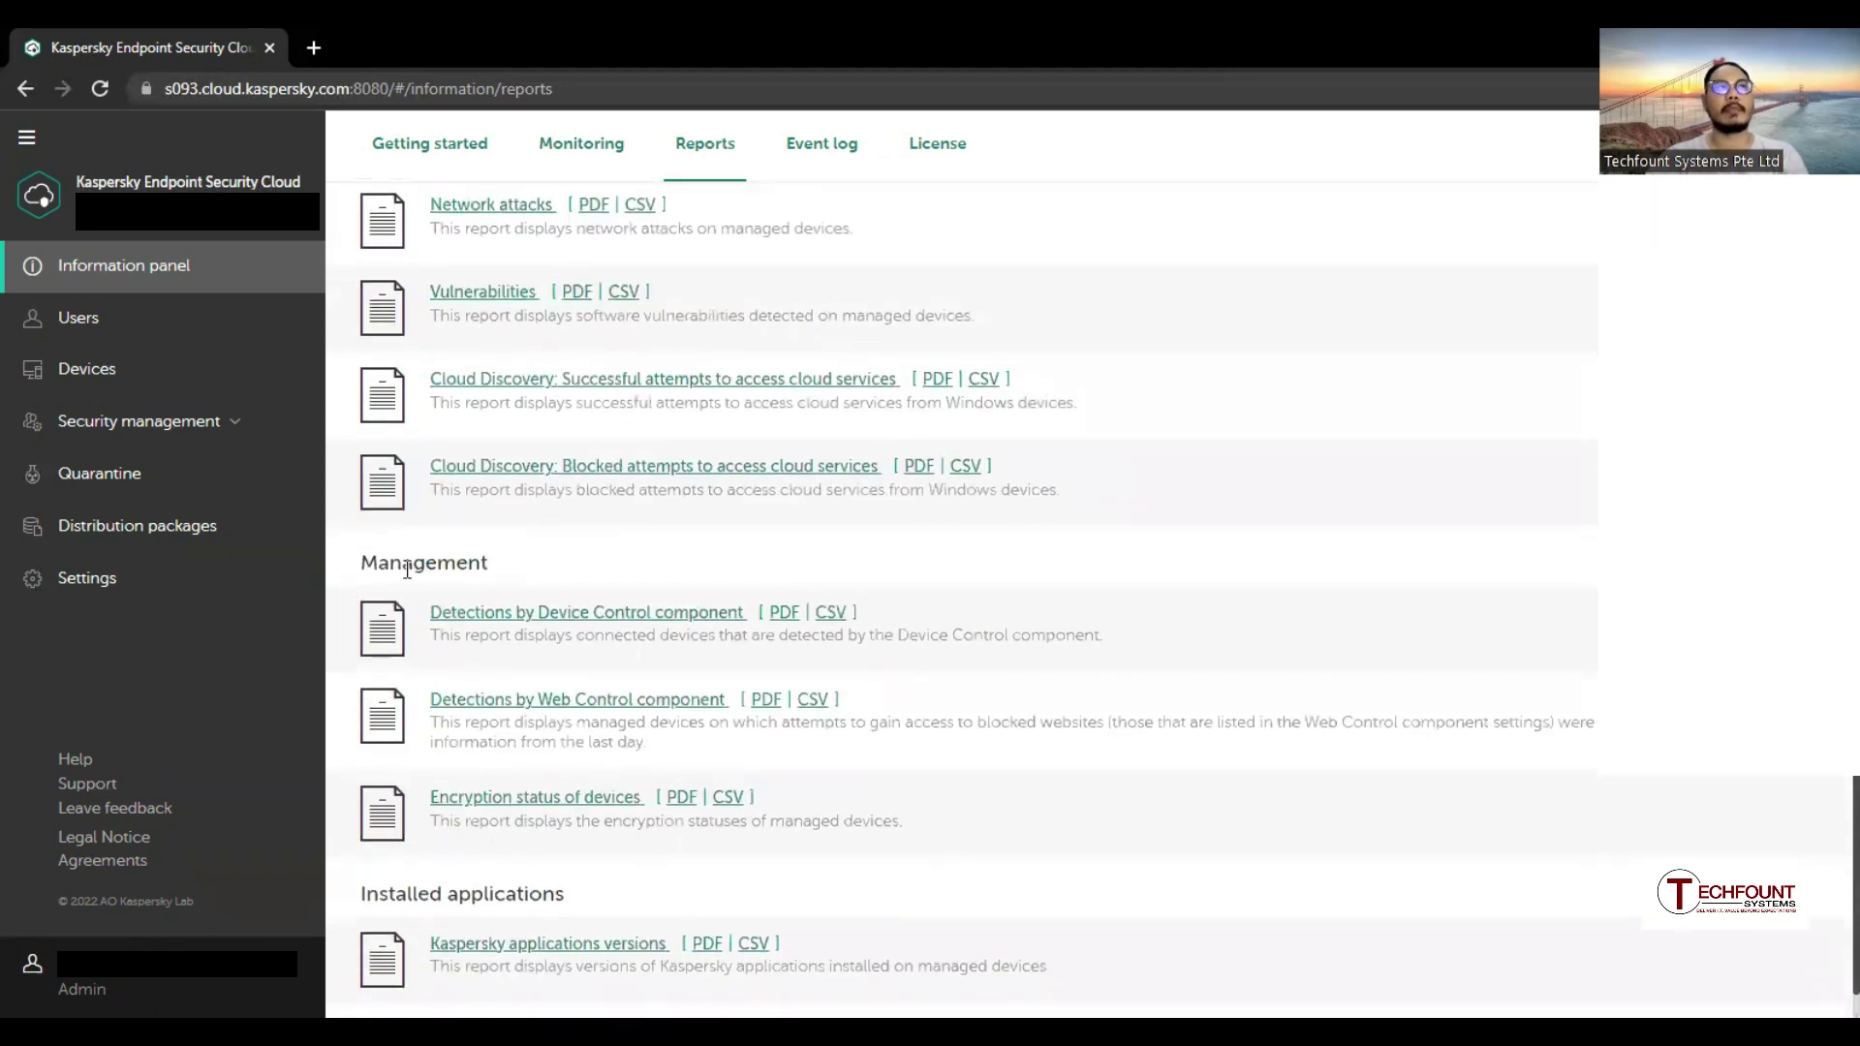
pyautogui.scroll(-1, 544, 567)
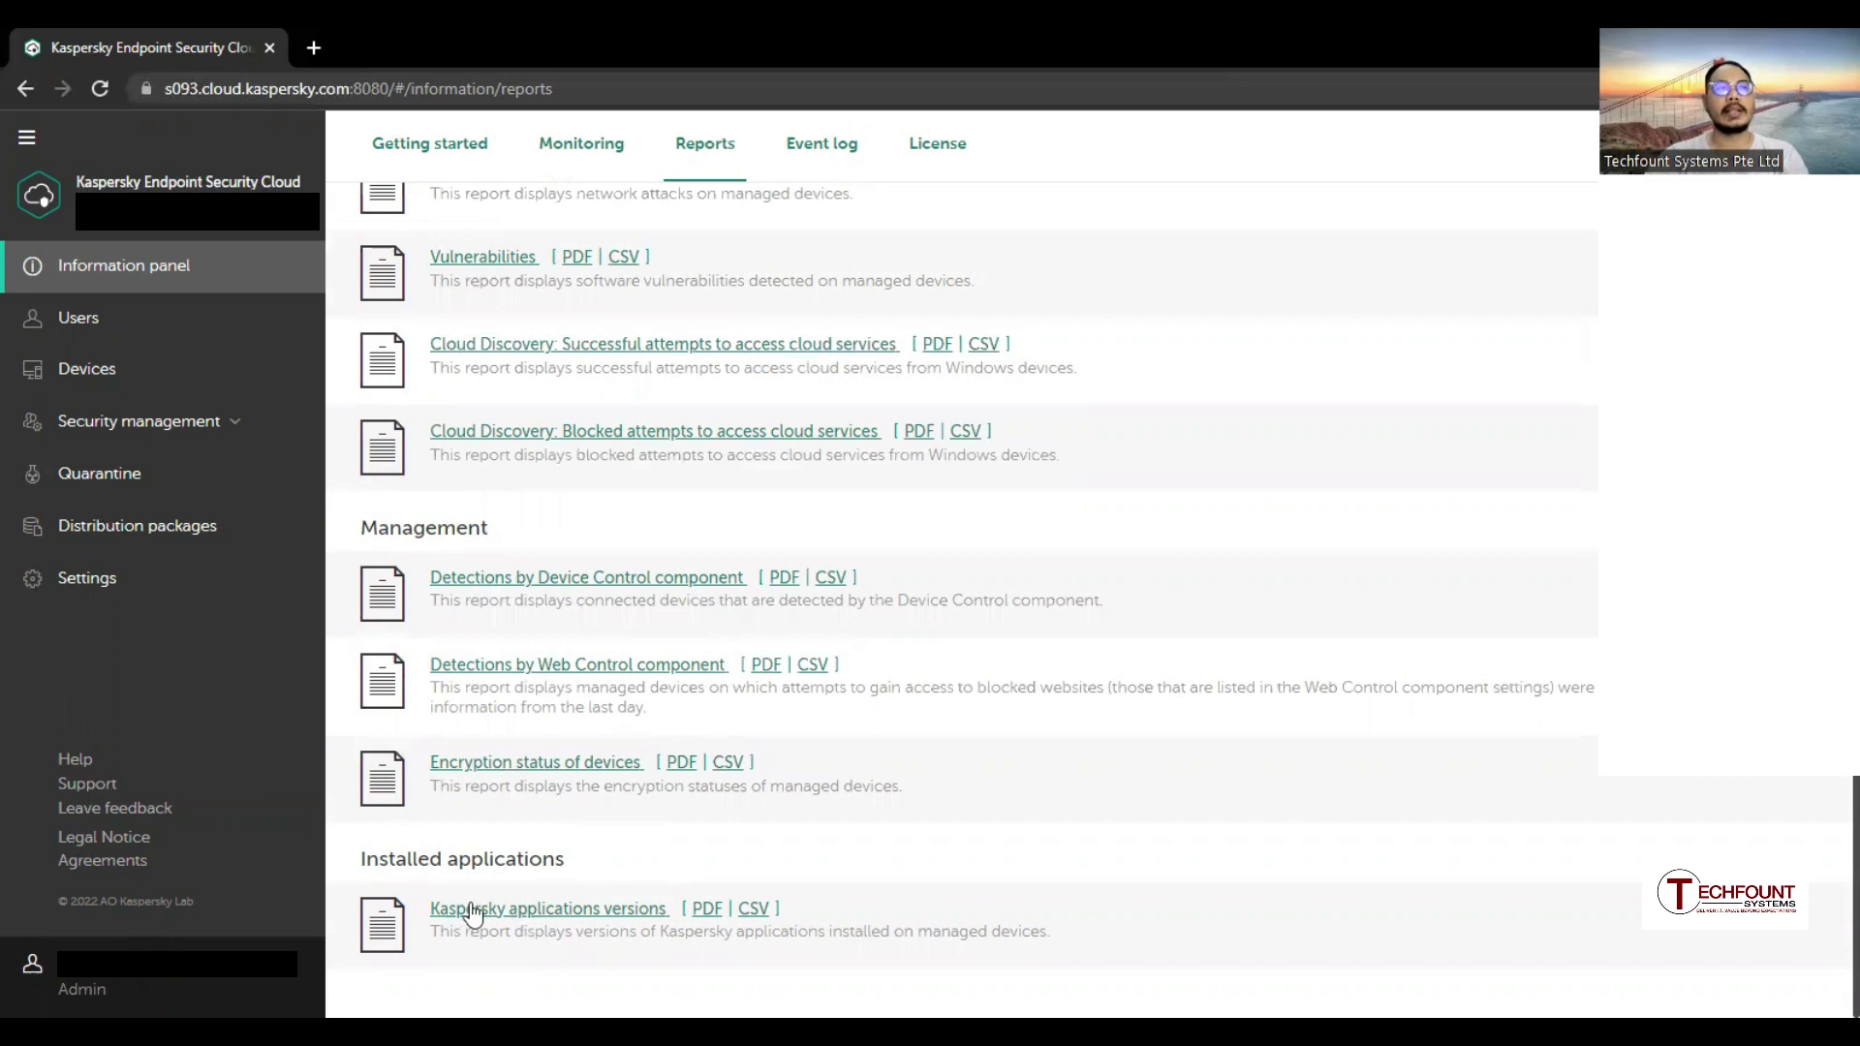
pyautogui.click(578, 911)
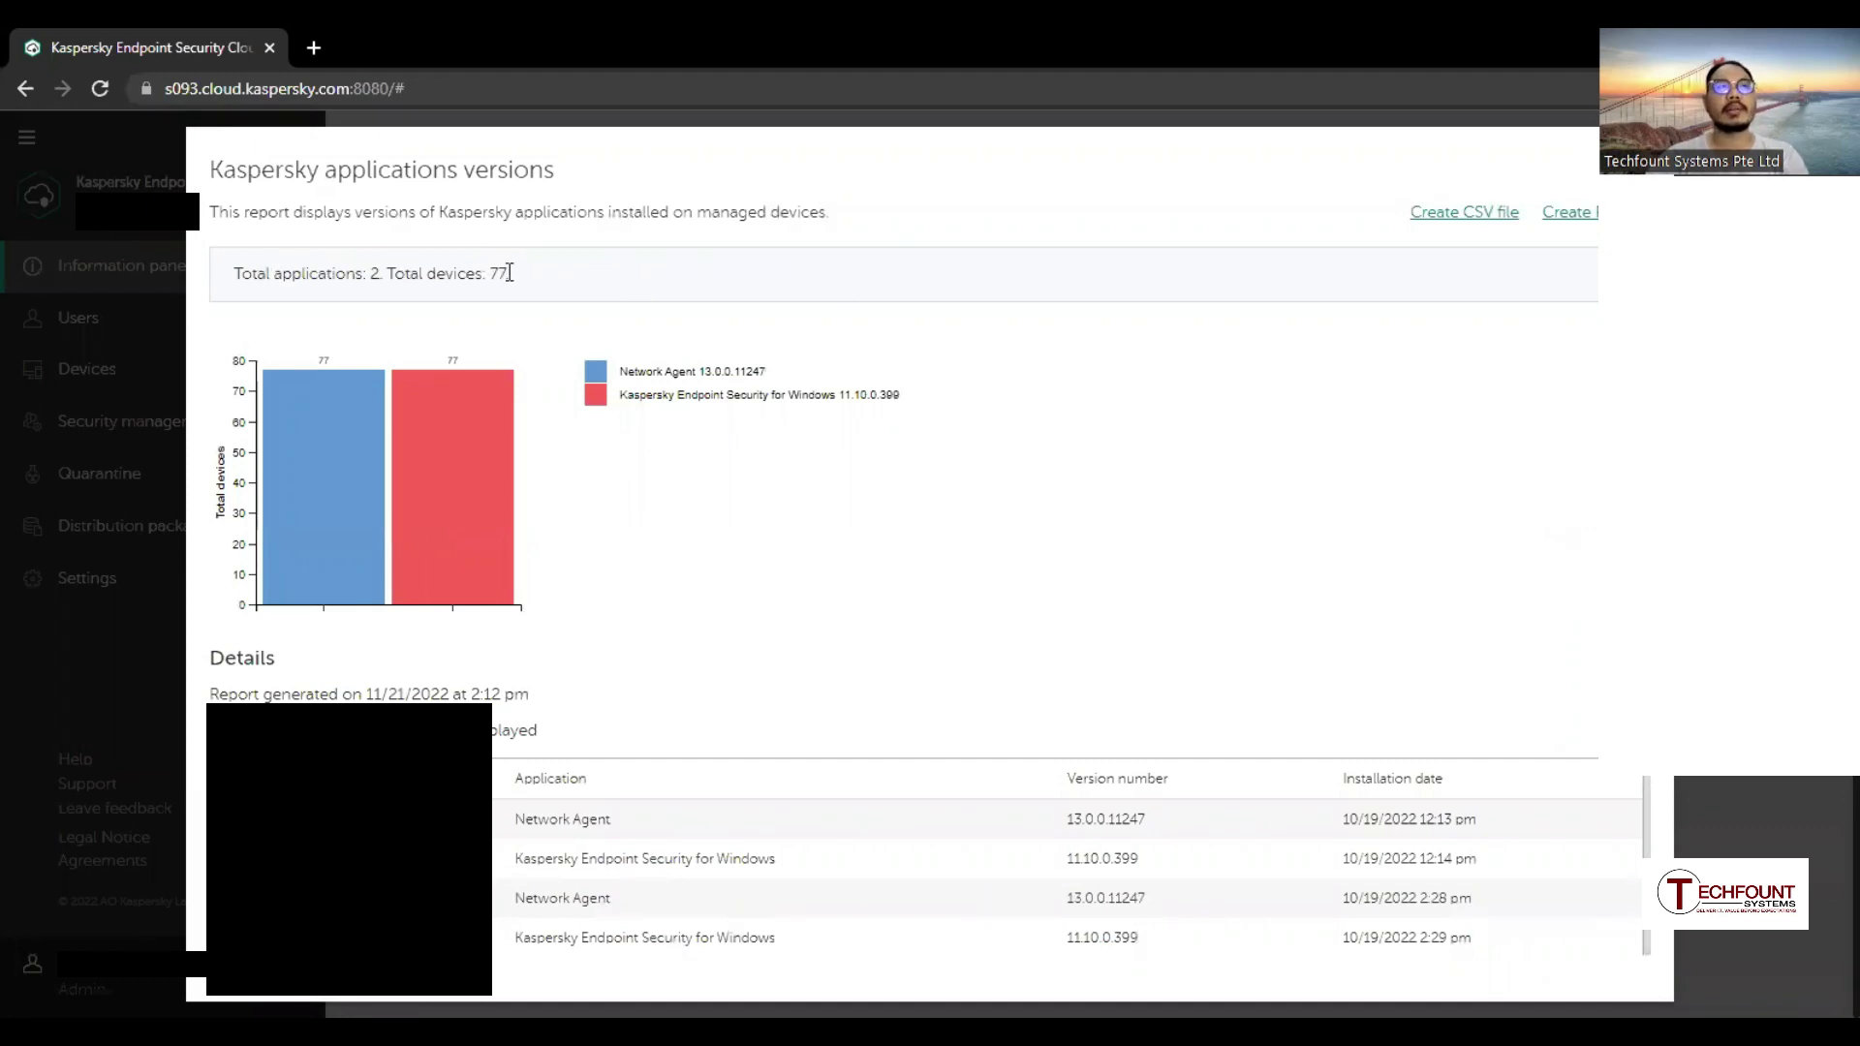
pyautogui.scroll(-2, 954, 679)
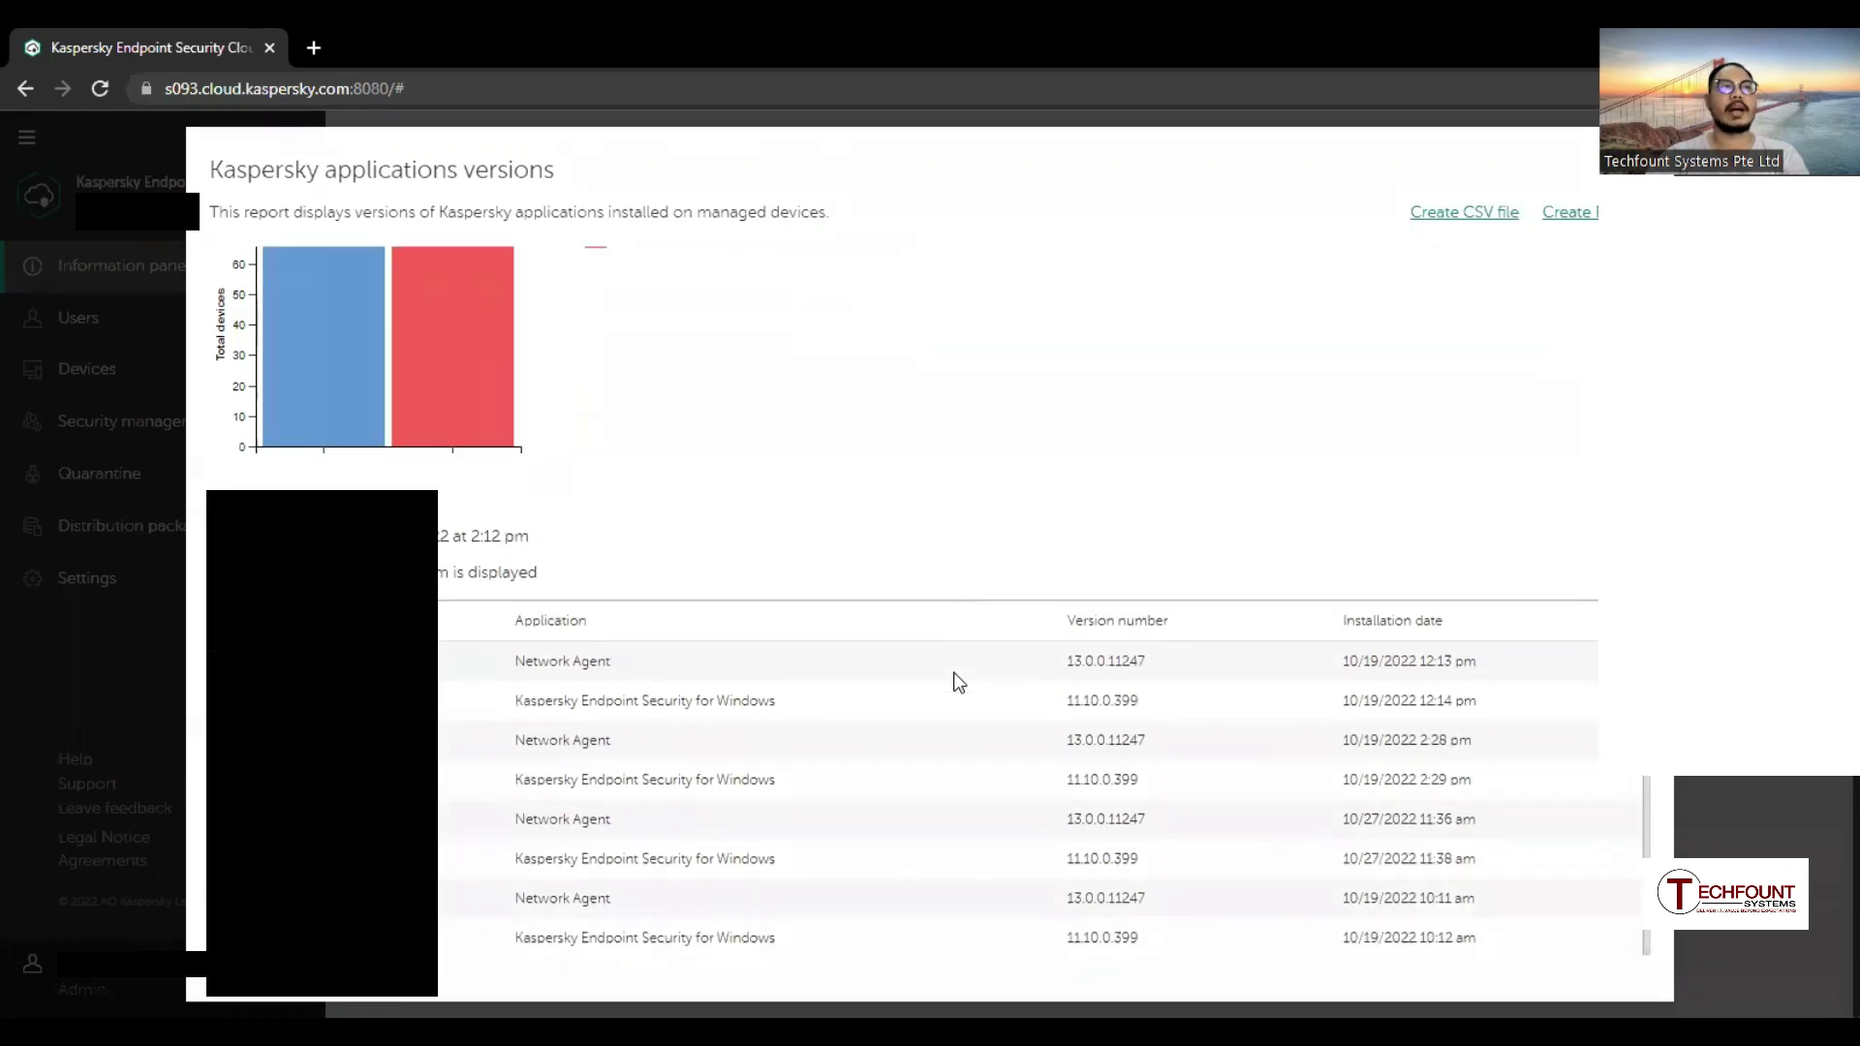
pyautogui.scroll(-2, 957, 683)
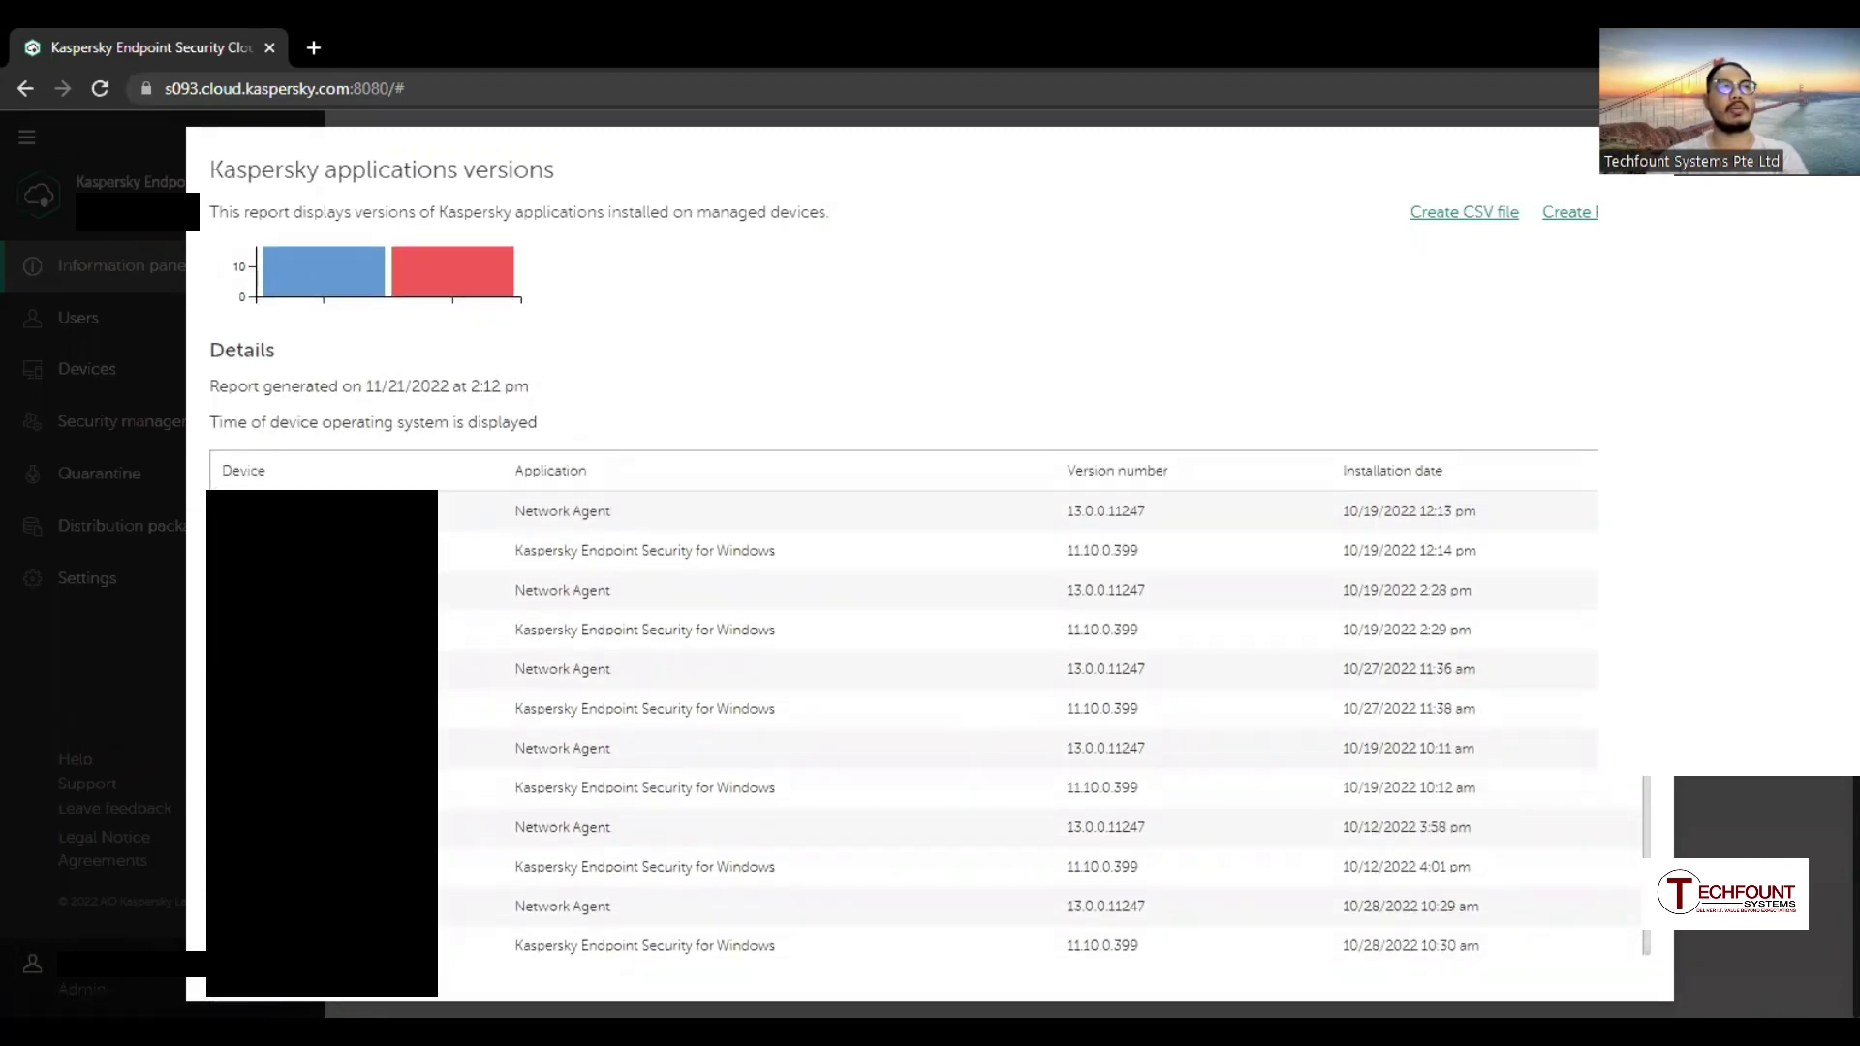
pyautogui.scroll(-8, 920, 601)
pyautogui.scroll(-7, 1017, 601)
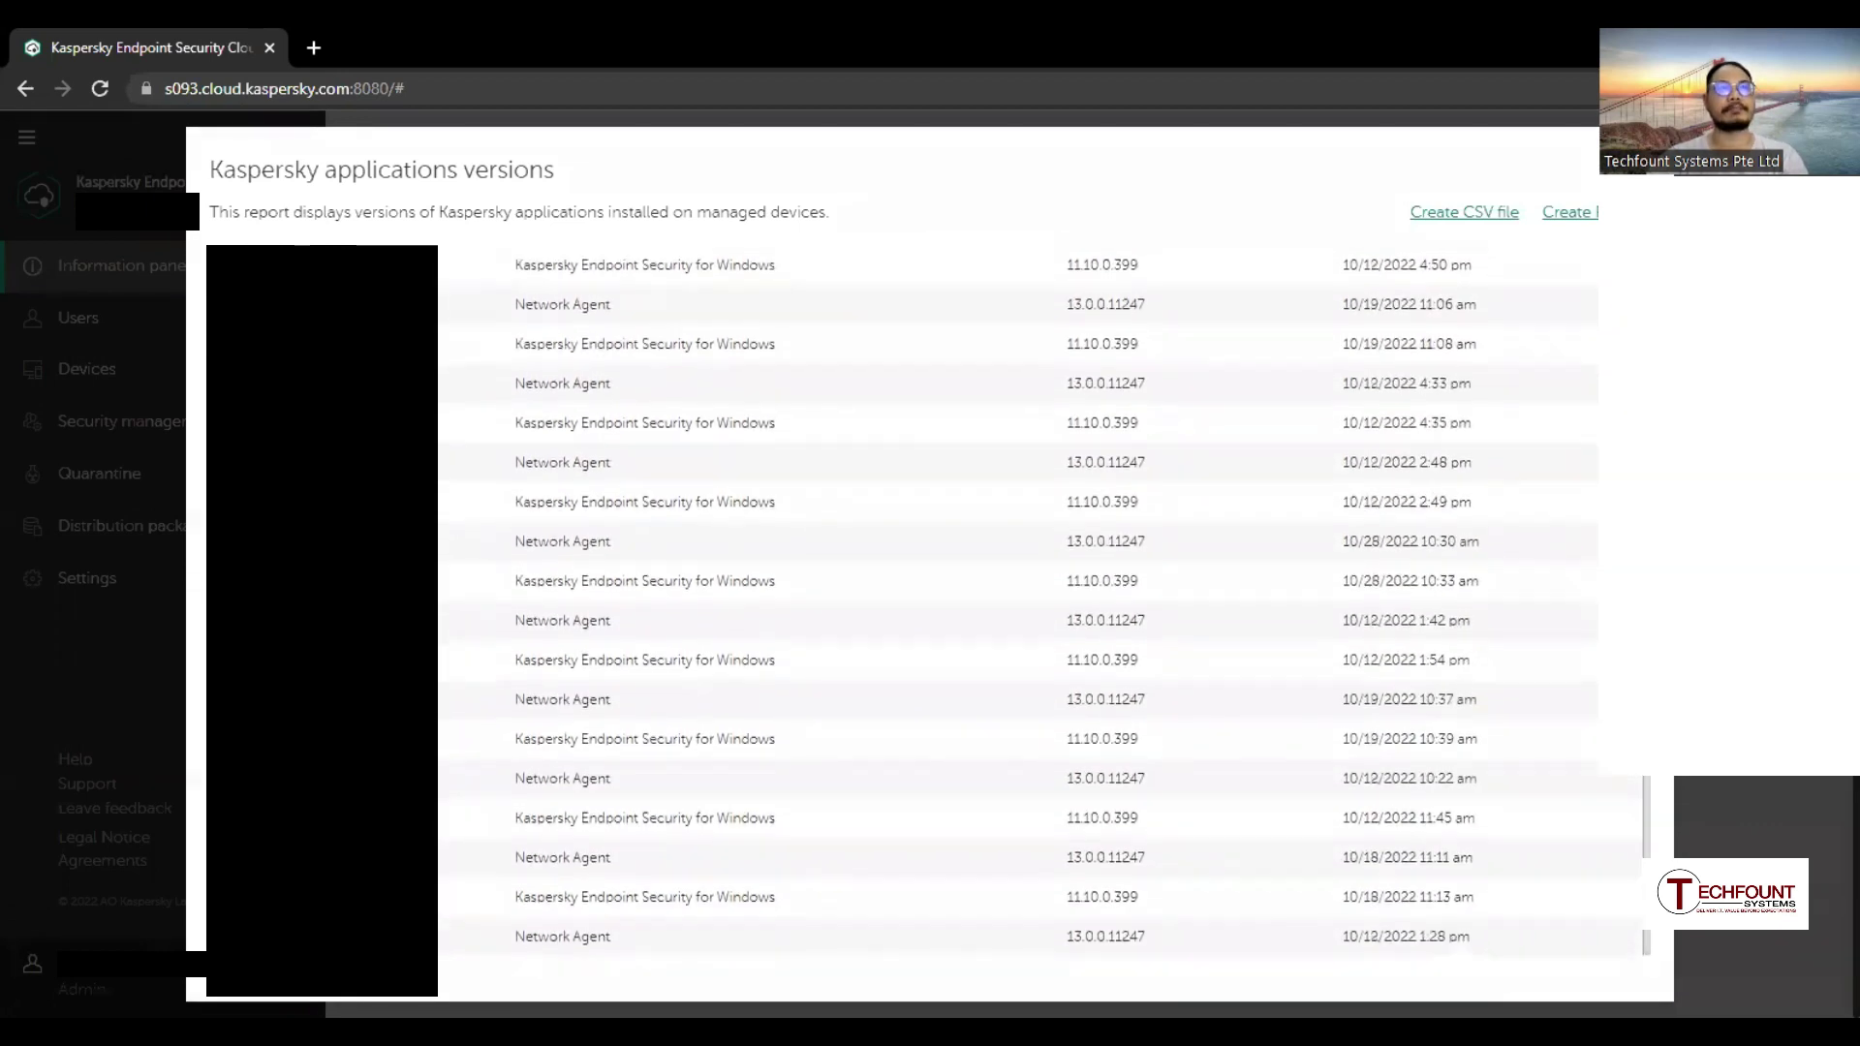
pyautogui.scroll(10, 1065, 605)
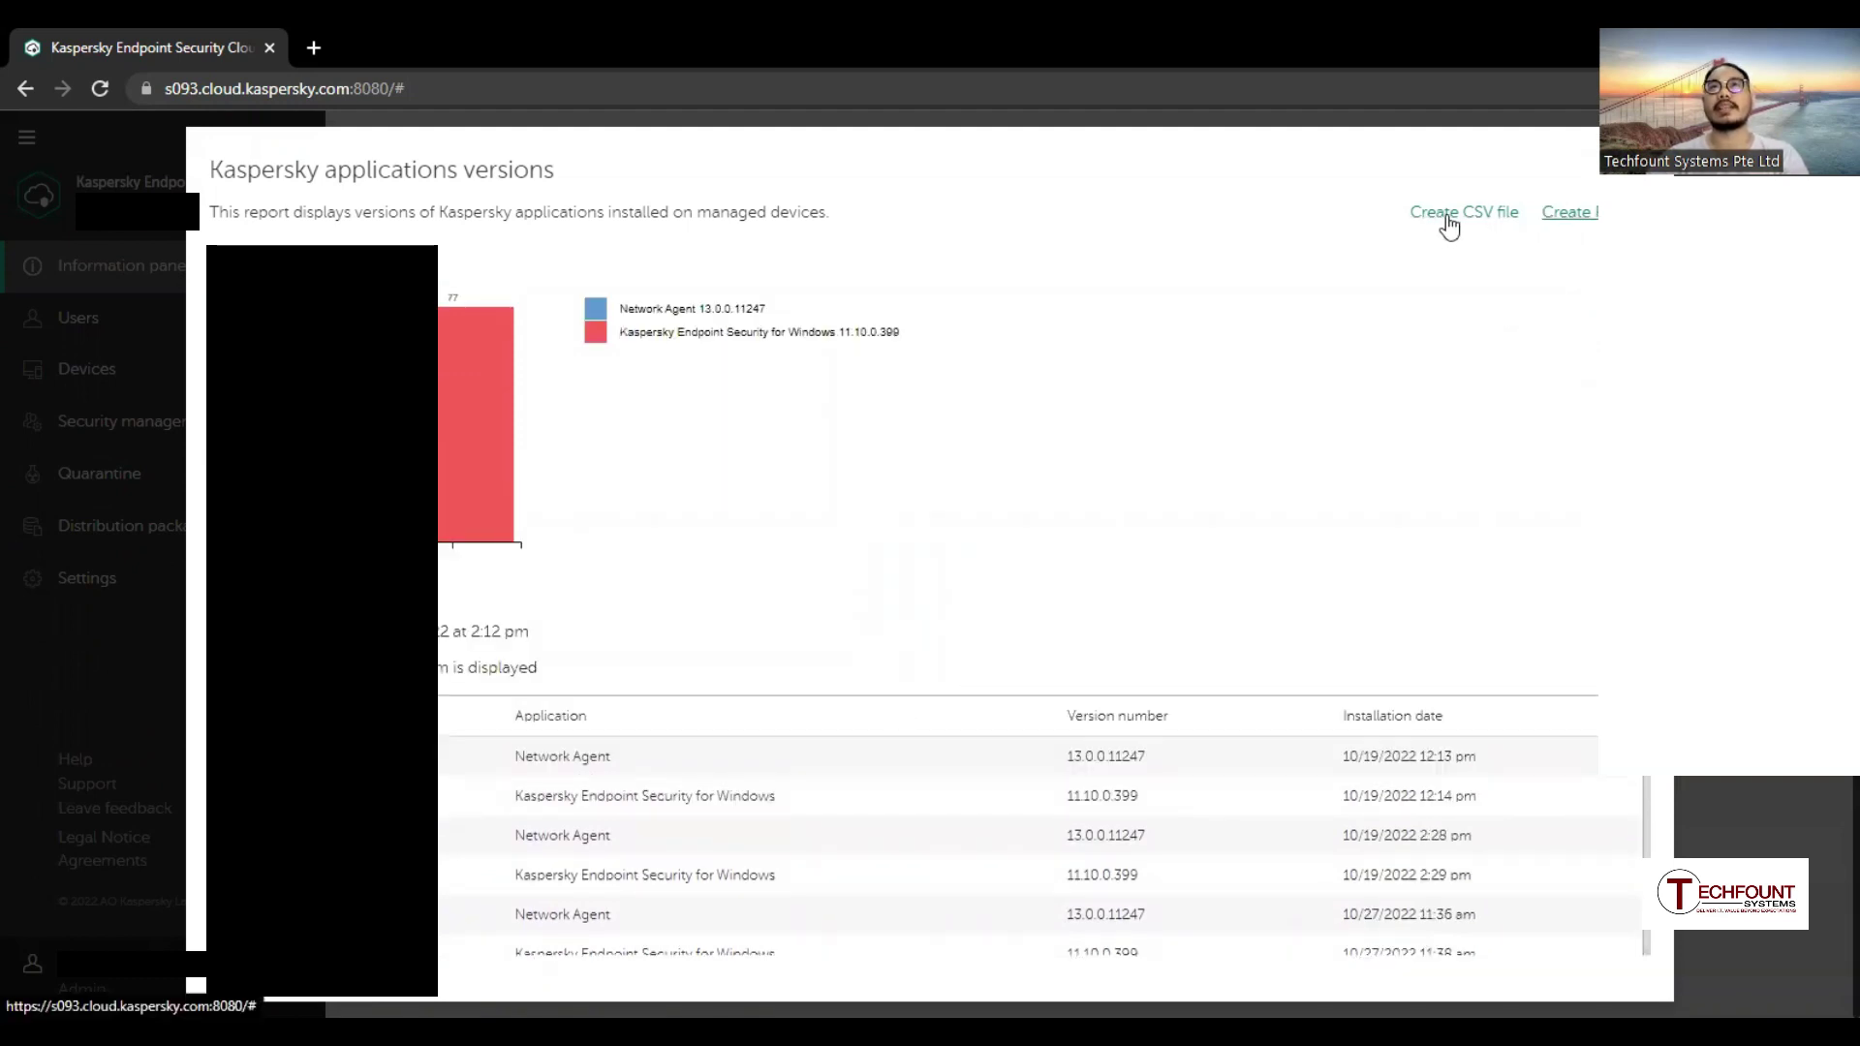
# Generate the applications versions report as a PDF, look through its pages, and return to the reports list
pyautogui.click(1582, 217)
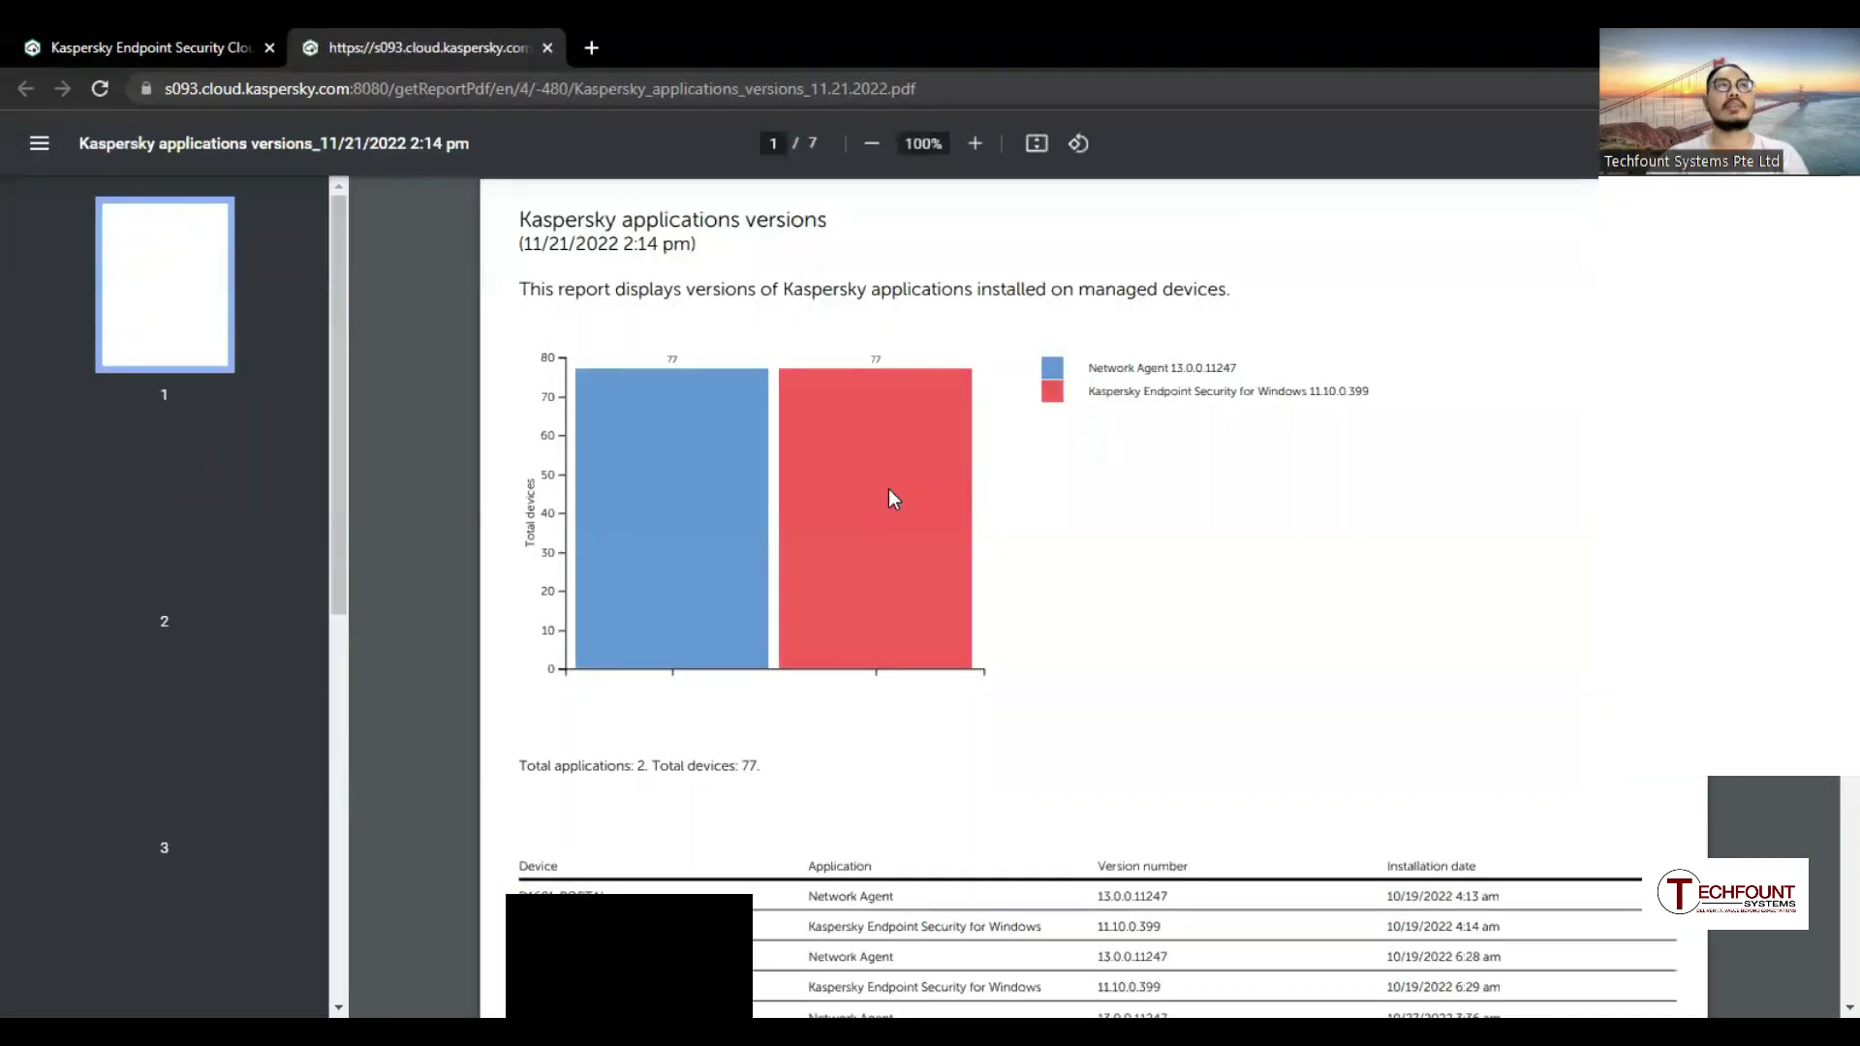
pyautogui.scroll(-15, 1058, 761)
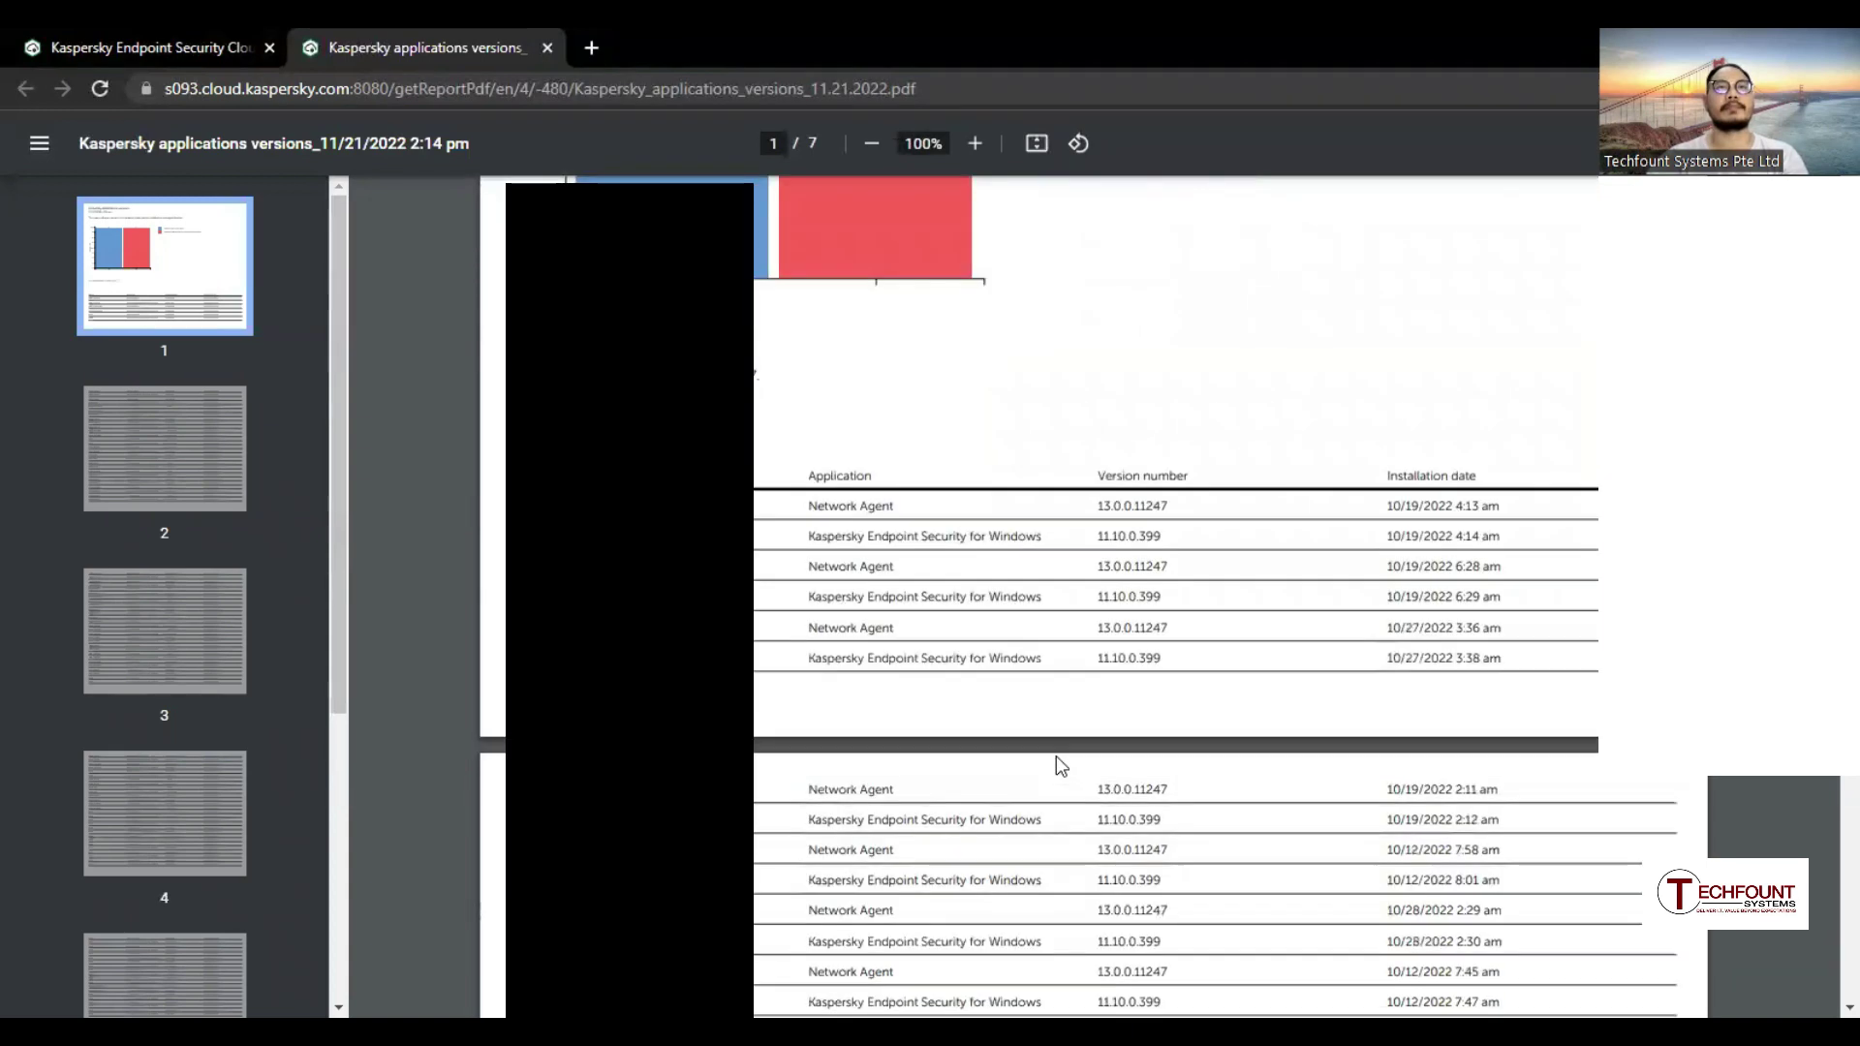
pyautogui.scroll(-15, 1056, 755)
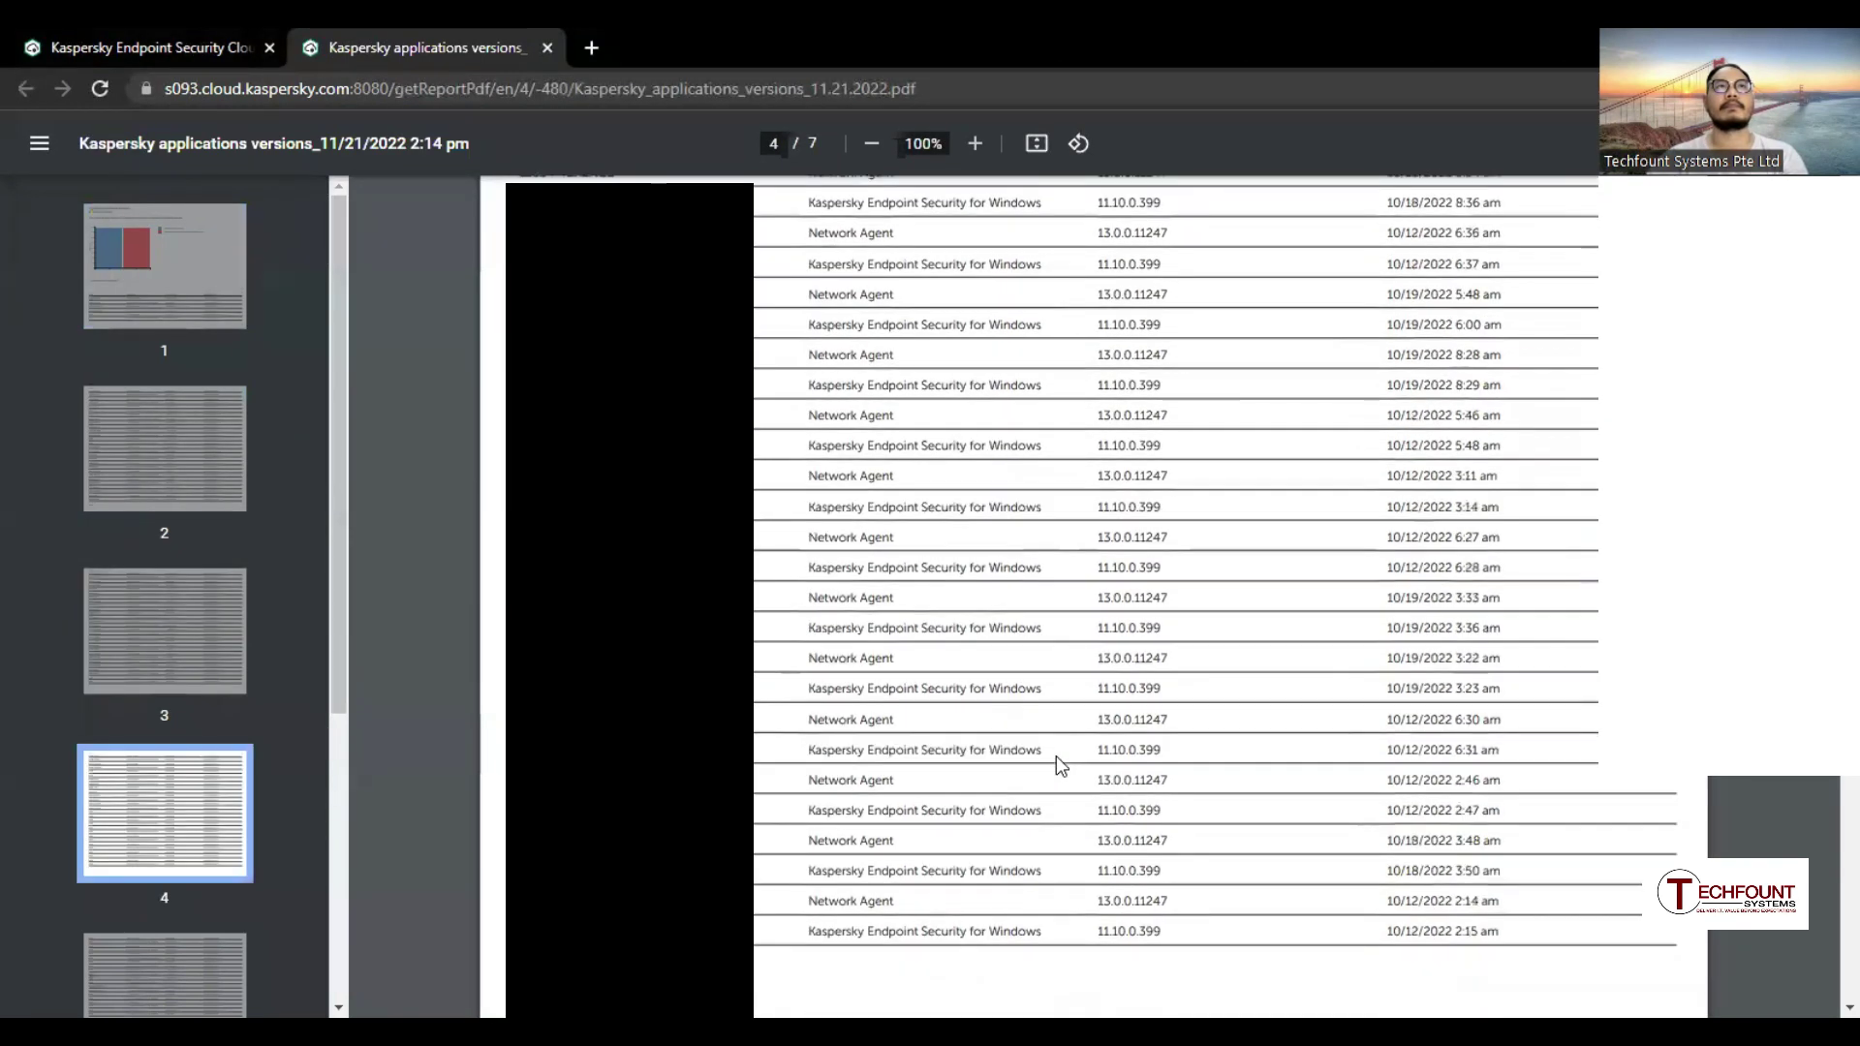
pyautogui.click(547, 49)
pyautogui.press('Escape')
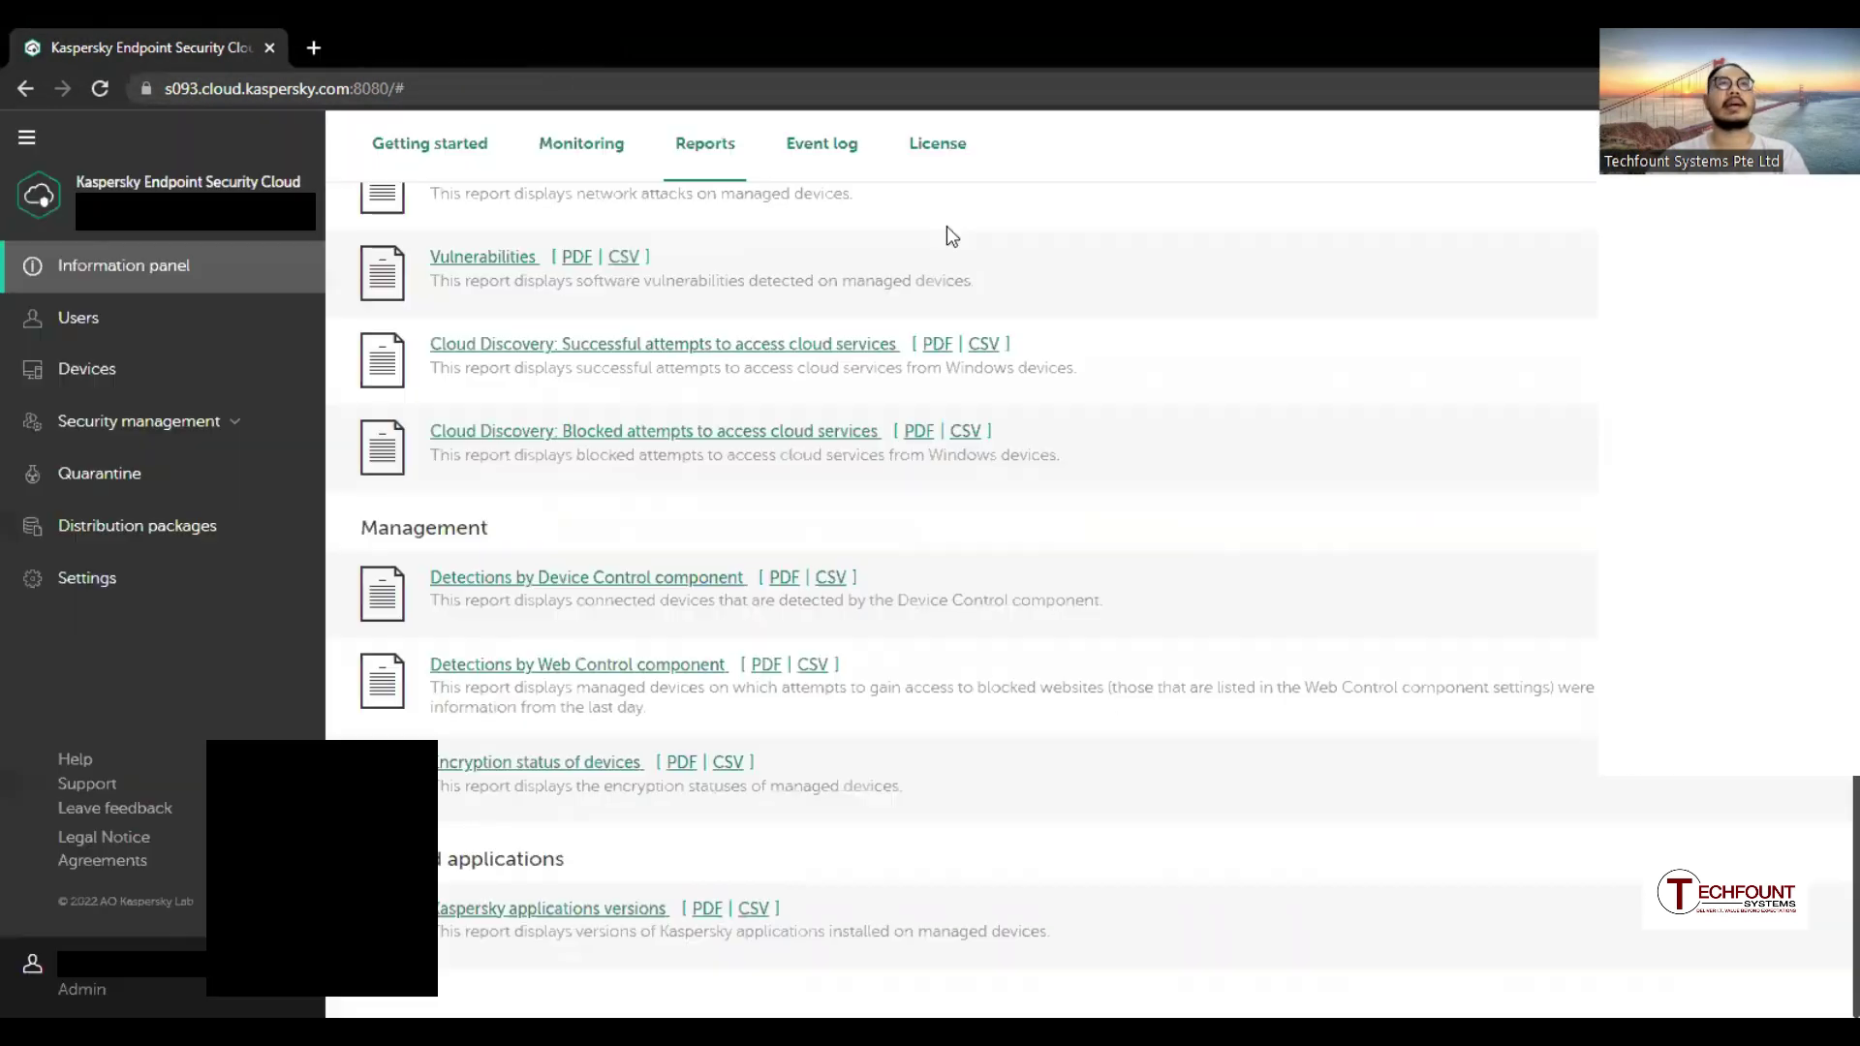
# Open the Users list and view the form for adding users by email address
pyautogui.click(101, 328)
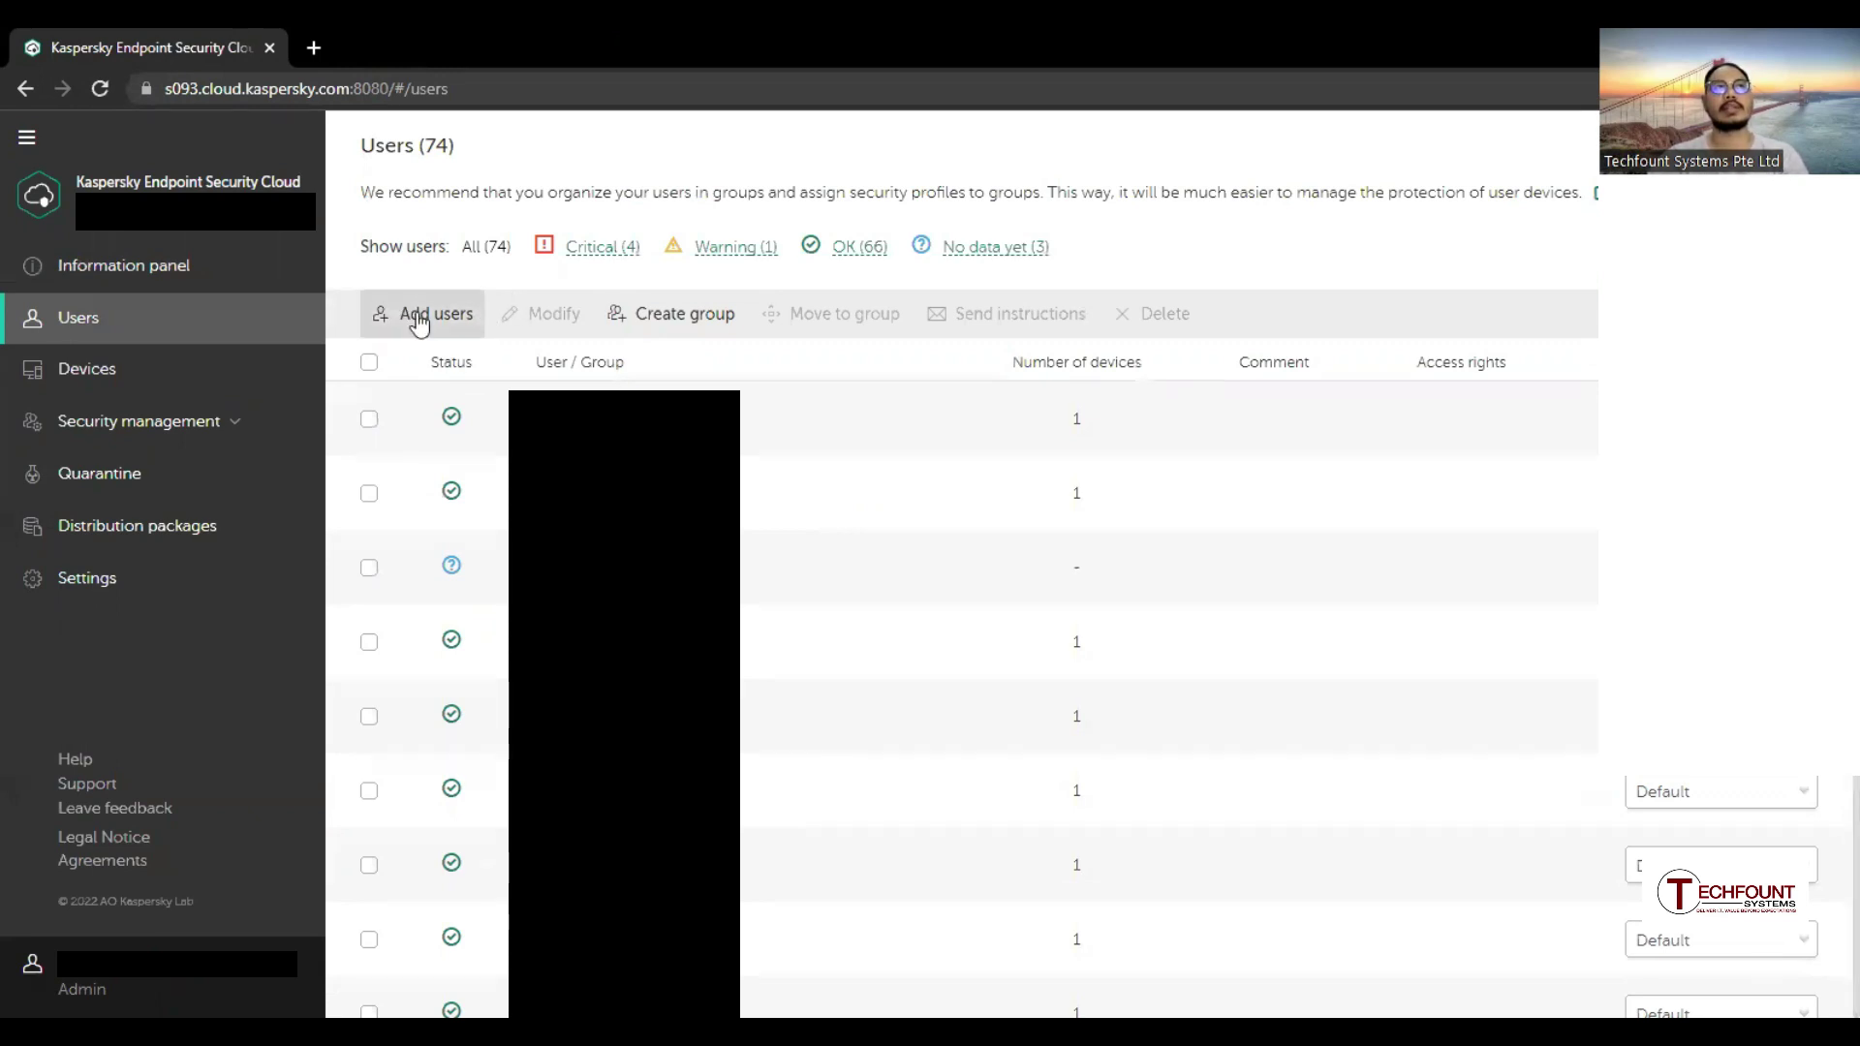
pyautogui.click(422, 313)
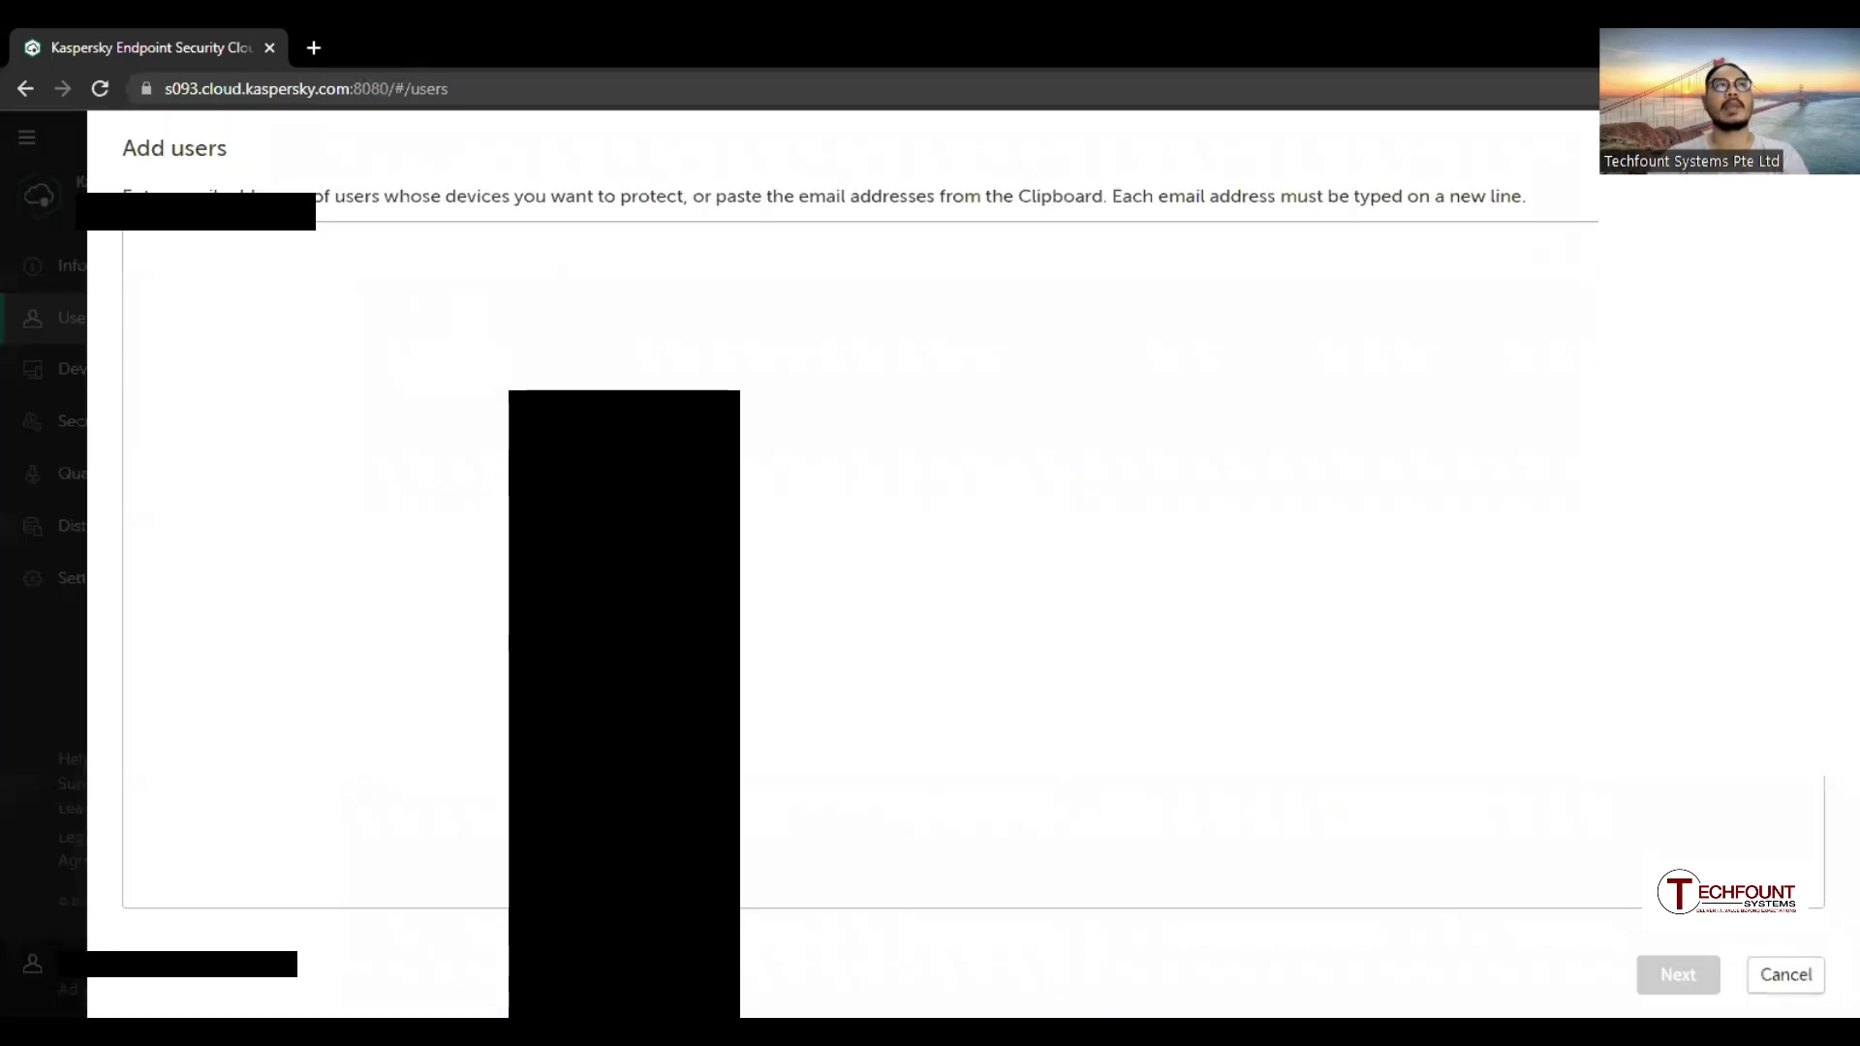
pyautogui.click(301, 310)
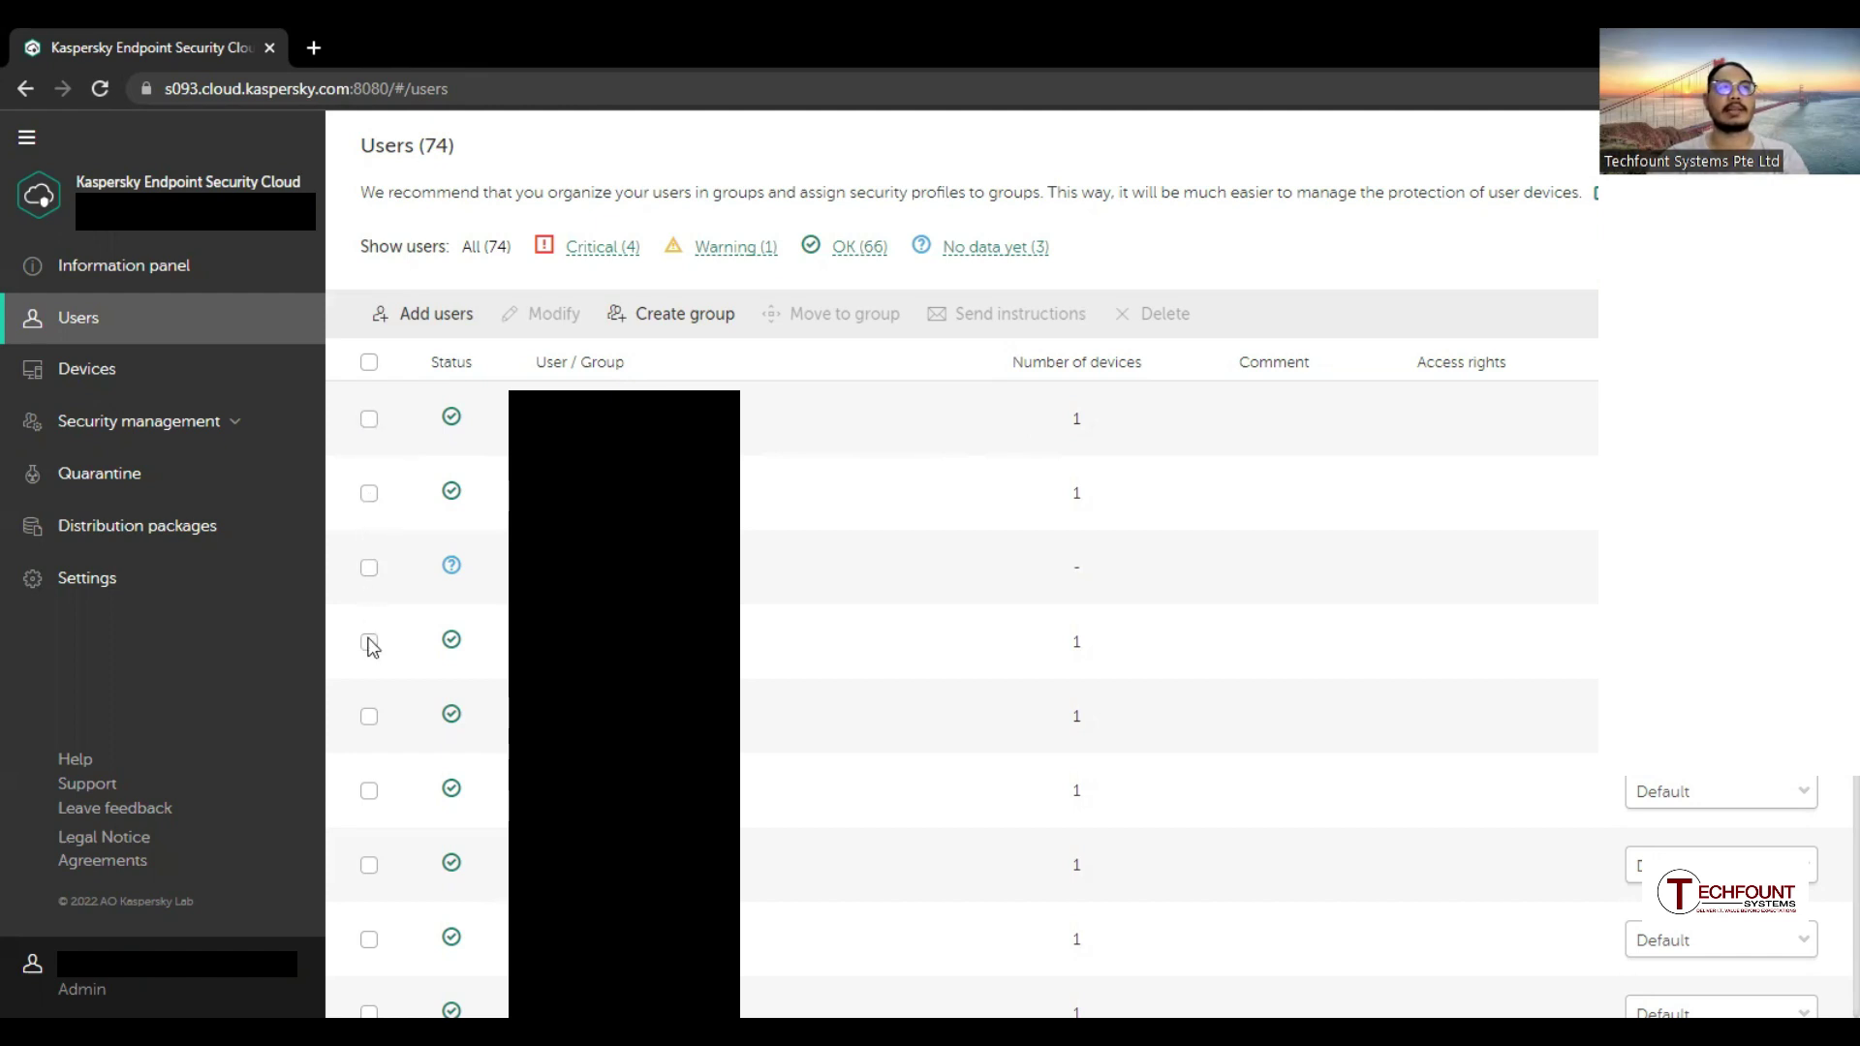
# Select the fourth user in the list to check the available delete action, and clear the selection again
pyautogui.click(369, 644)
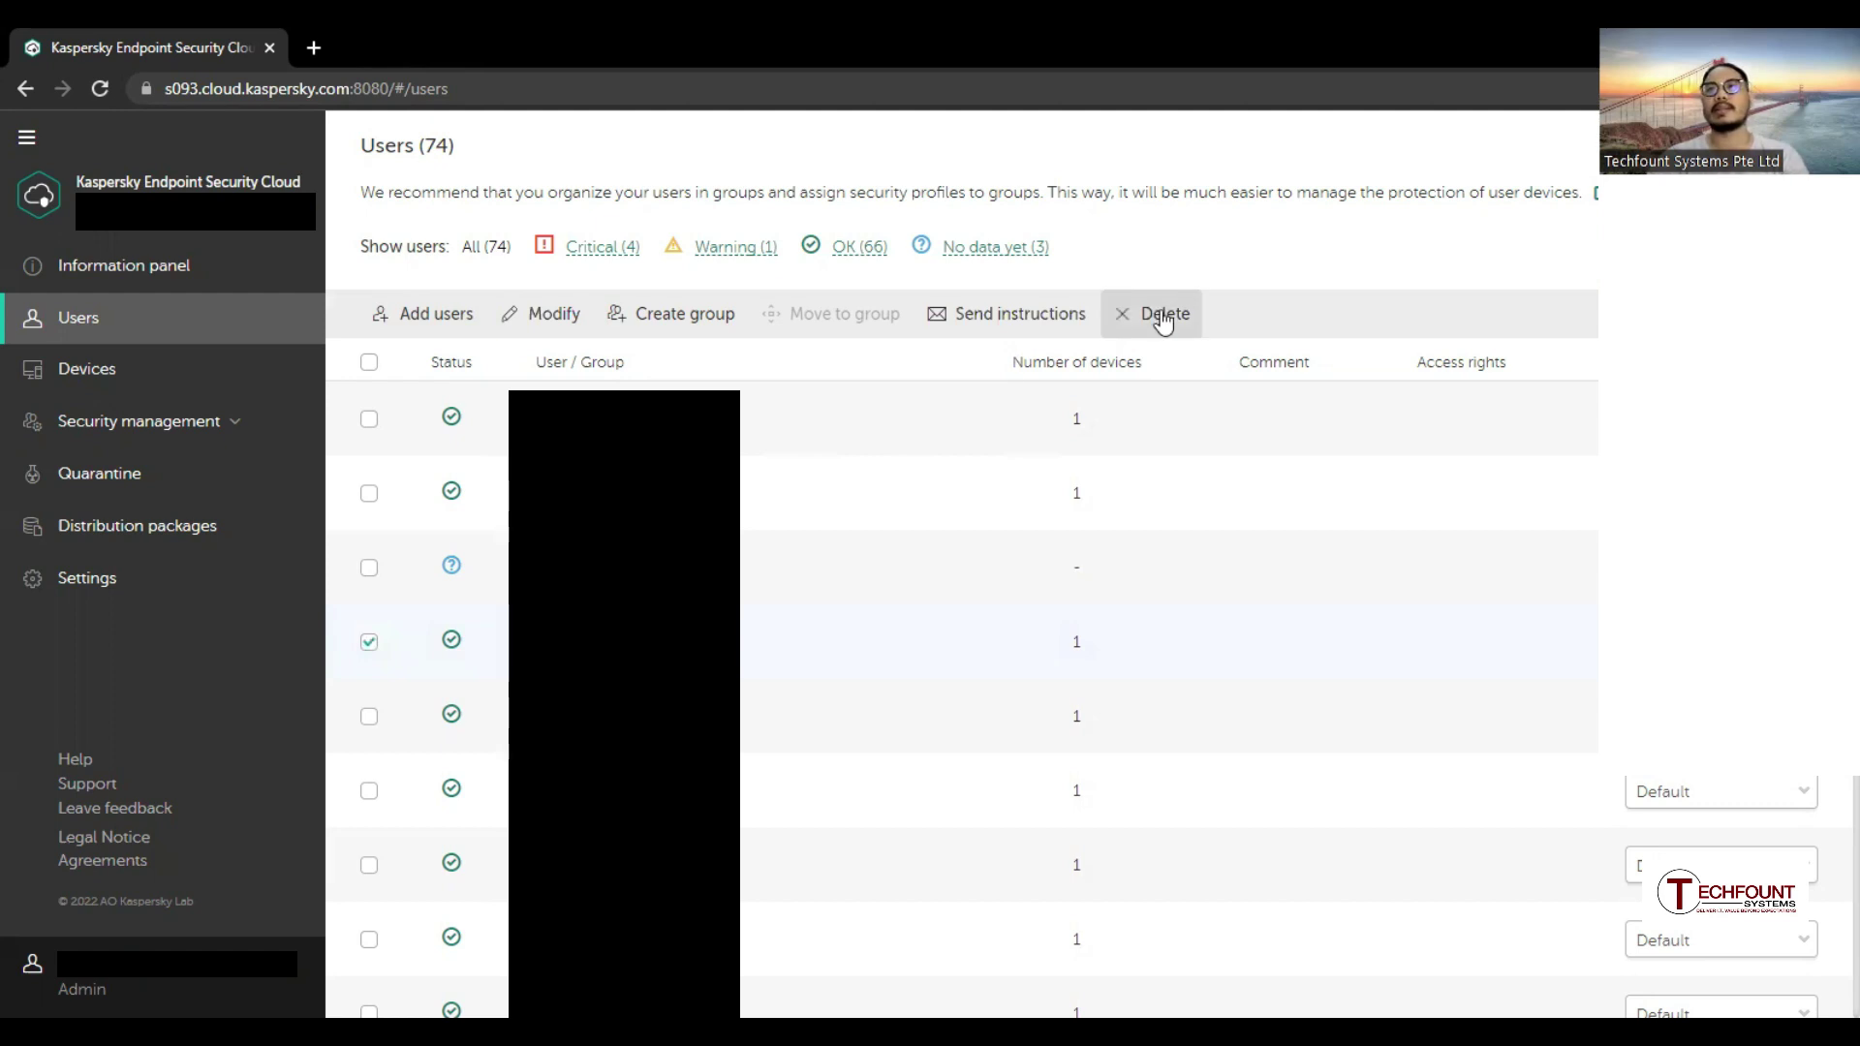
pyautogui.click(369, 644)
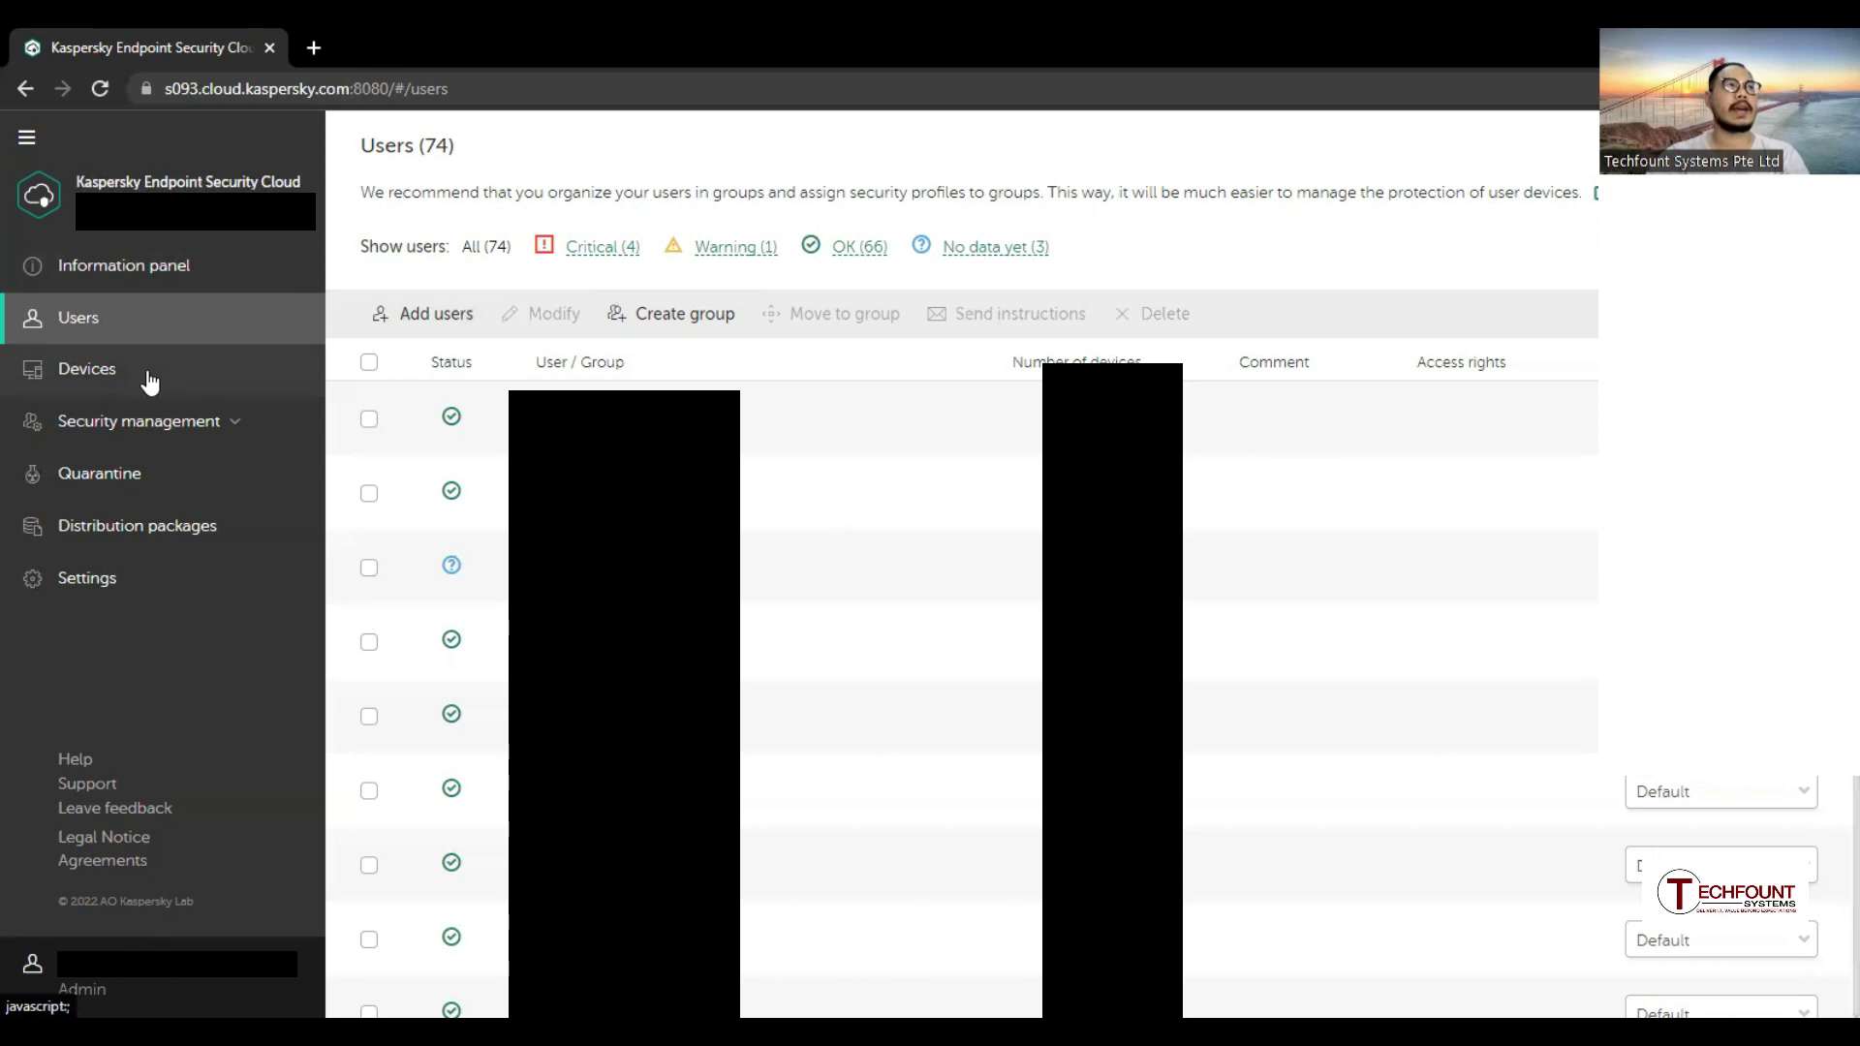
# Look through the Devices list and select a Windows 10 device to check the available delete action
pyautogui.click(242, 376)
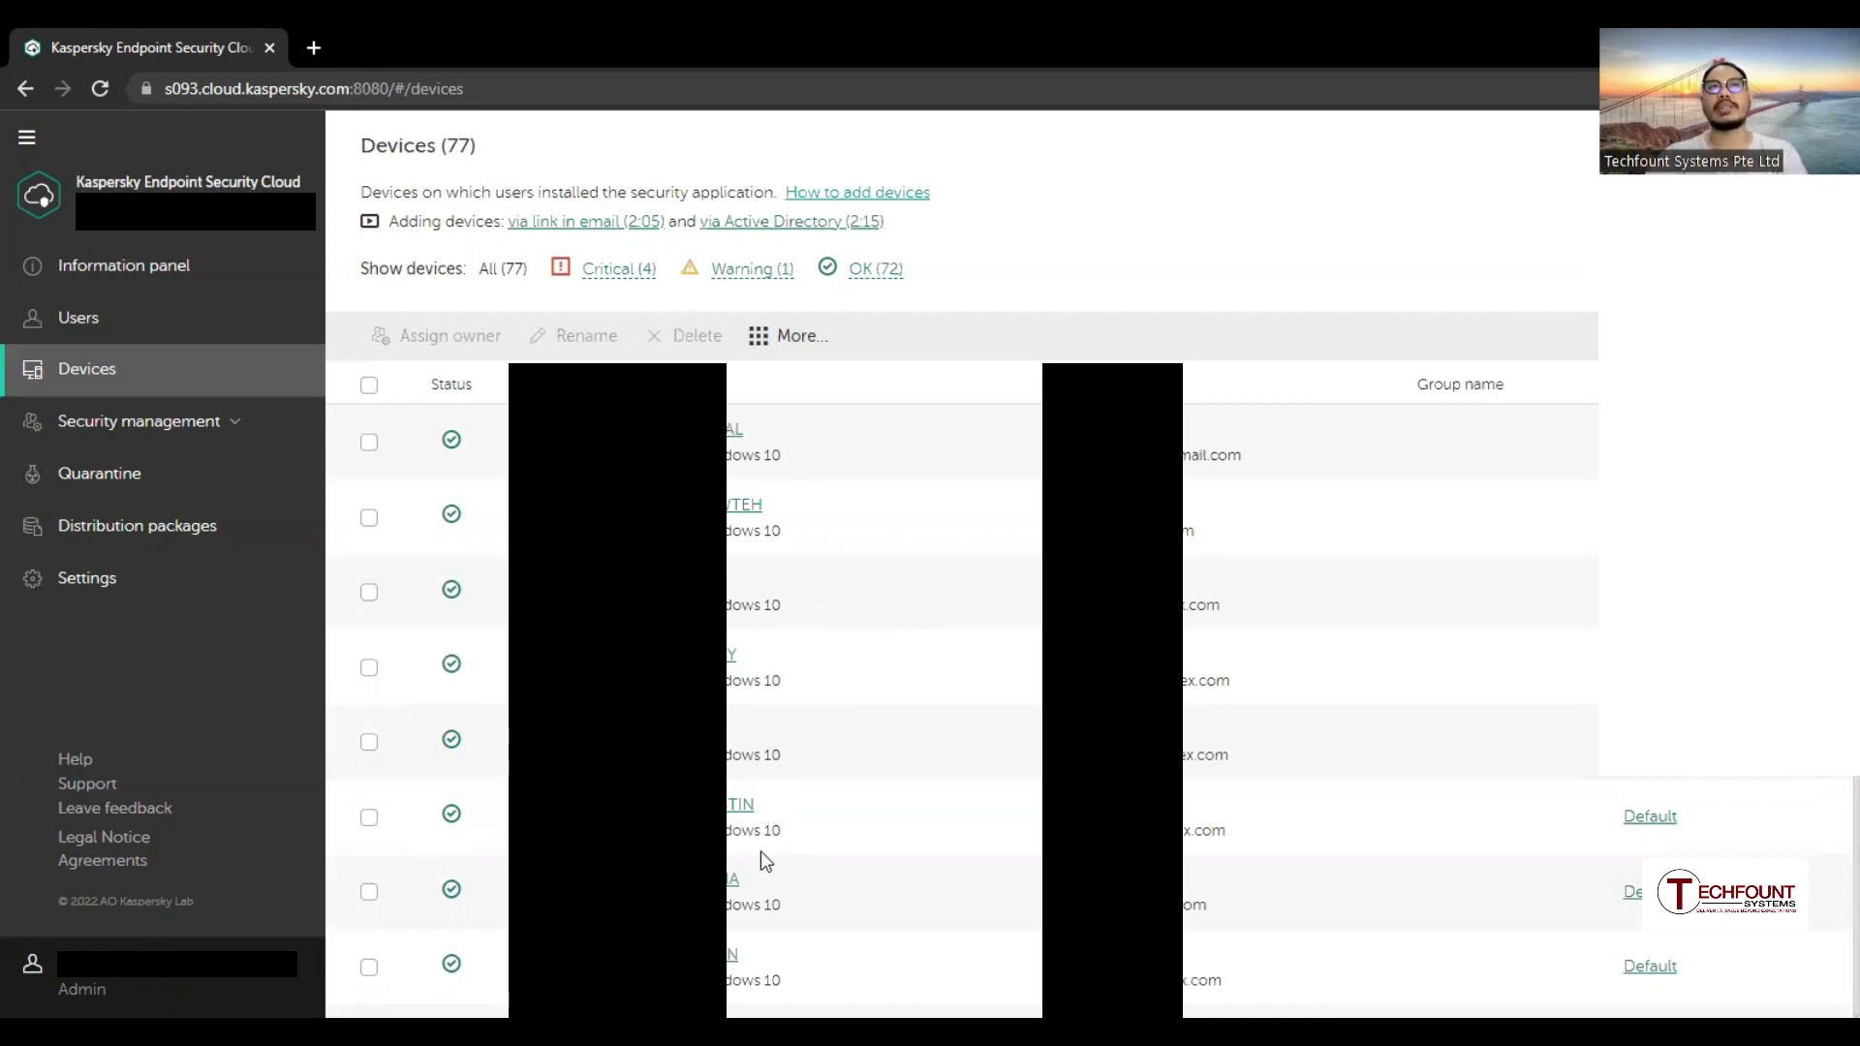
pyautogui.scroll(-5, 760, 850)
pyautogui.scroll(-5, 759, 851)
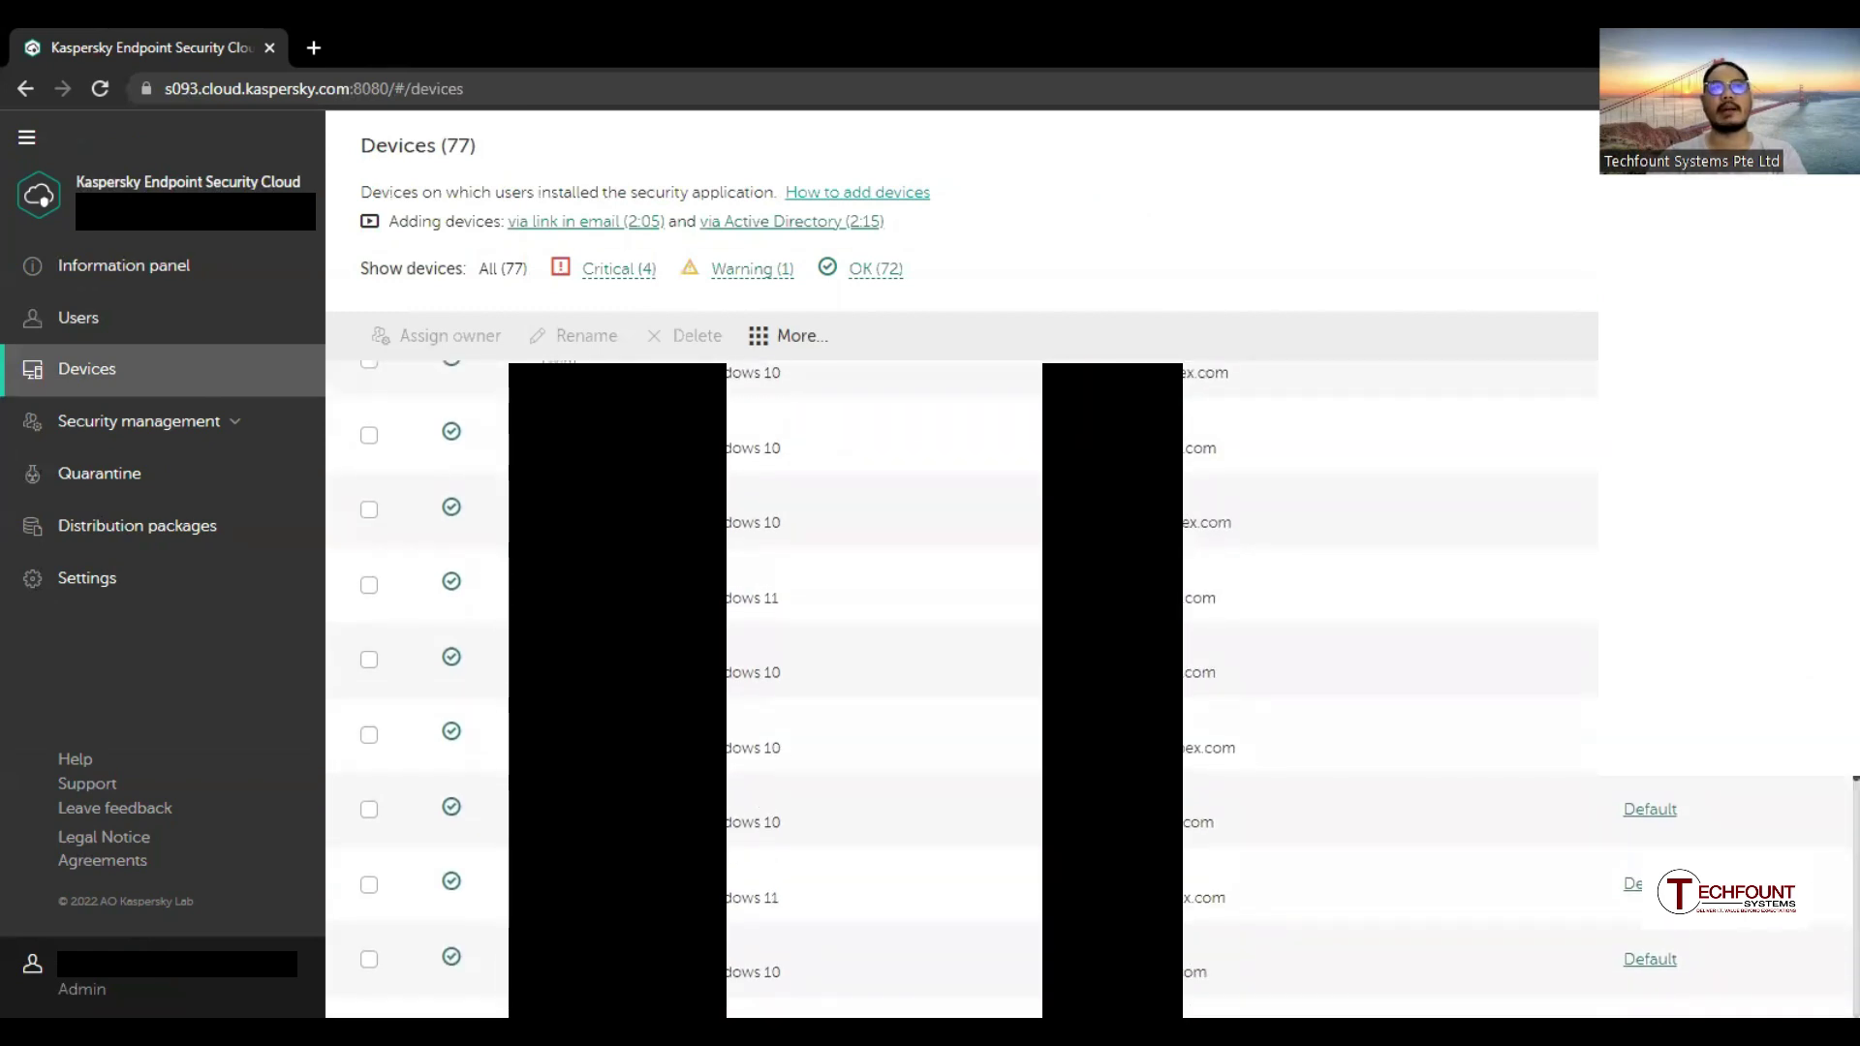
pyautogui.click(369, 659)
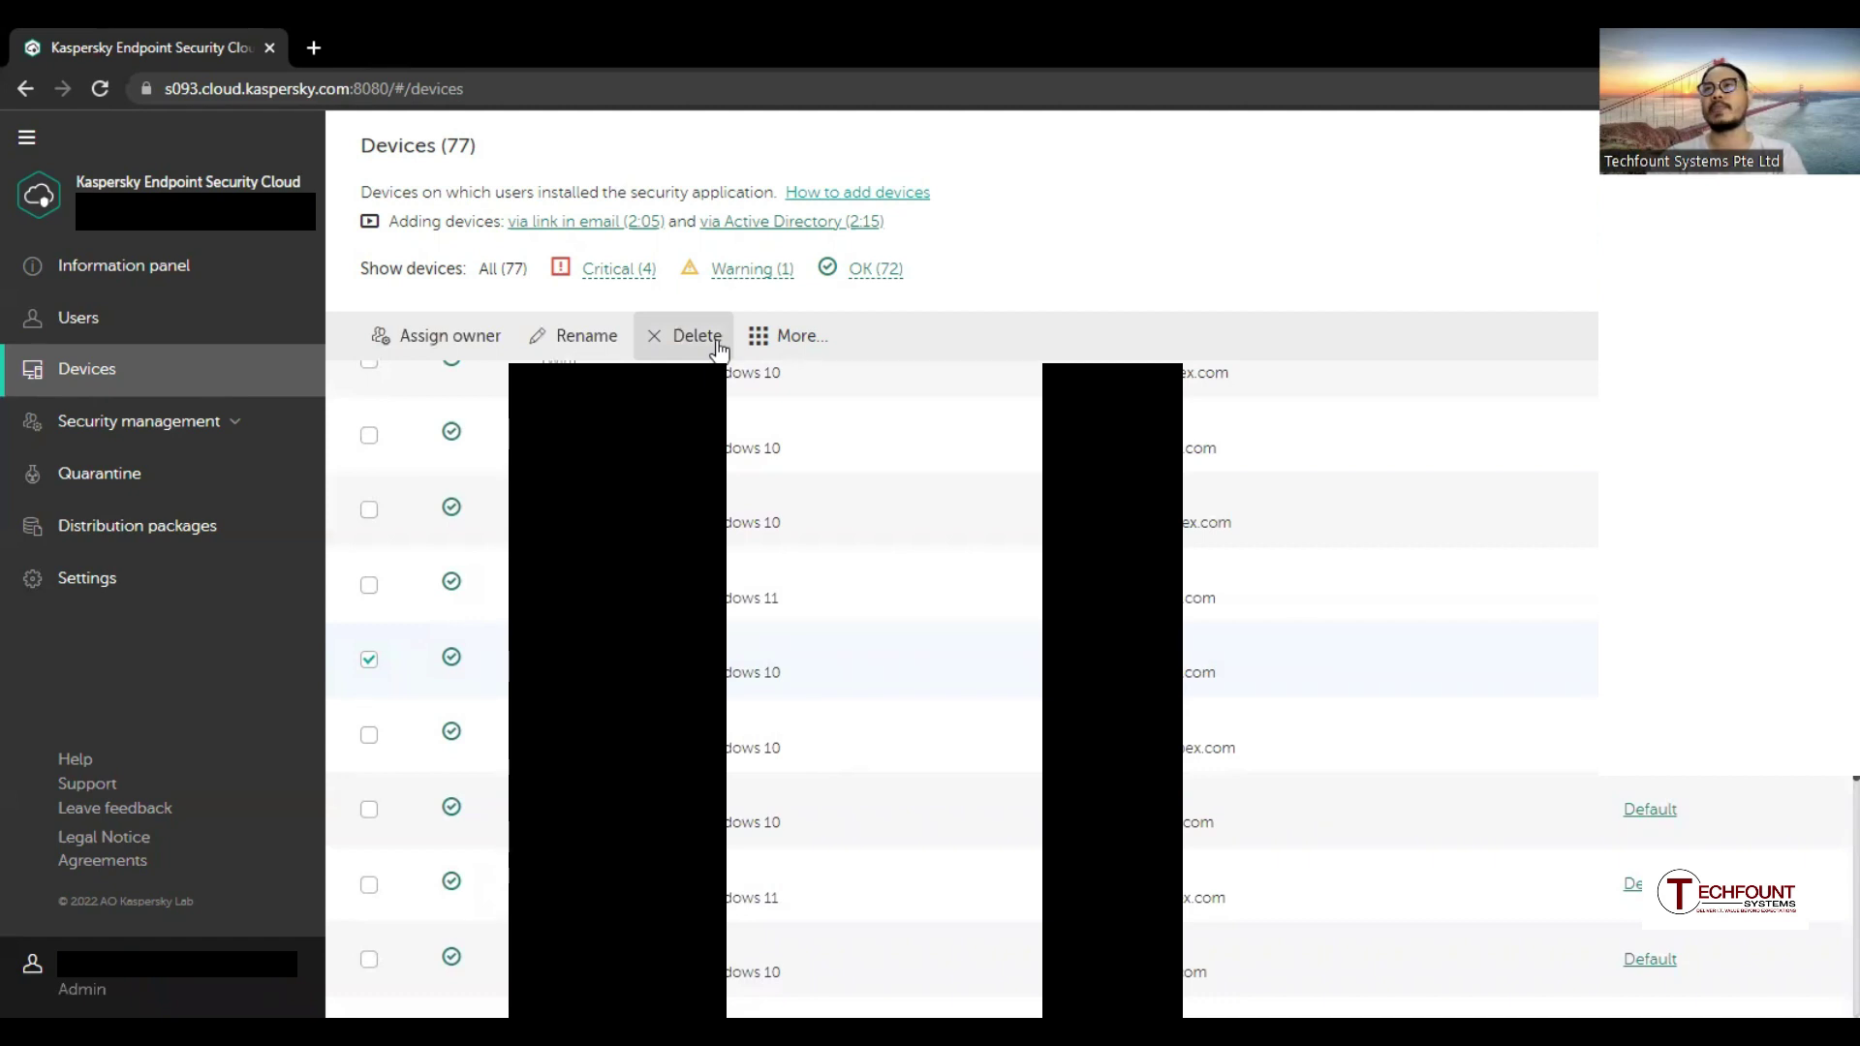
pyautogui.scroll(-6, 620, 678)
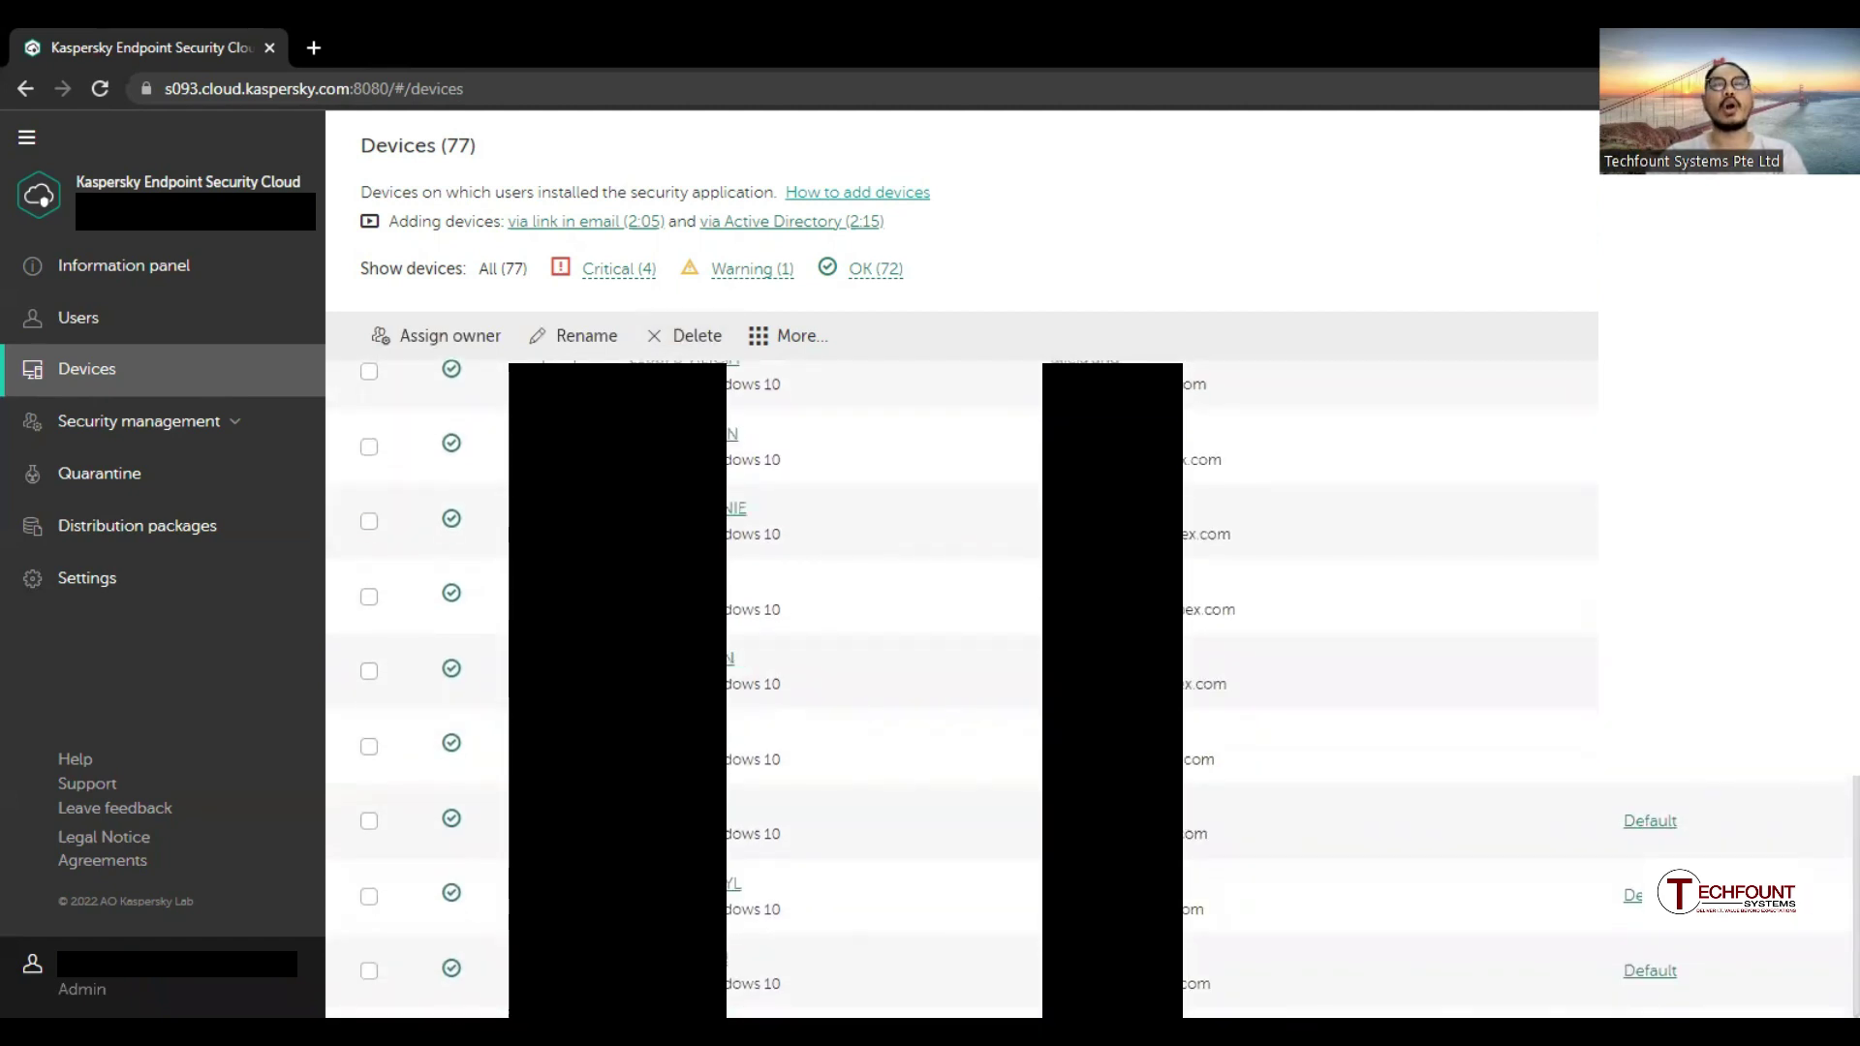
pyautogui.scroll(3, 494, 456)
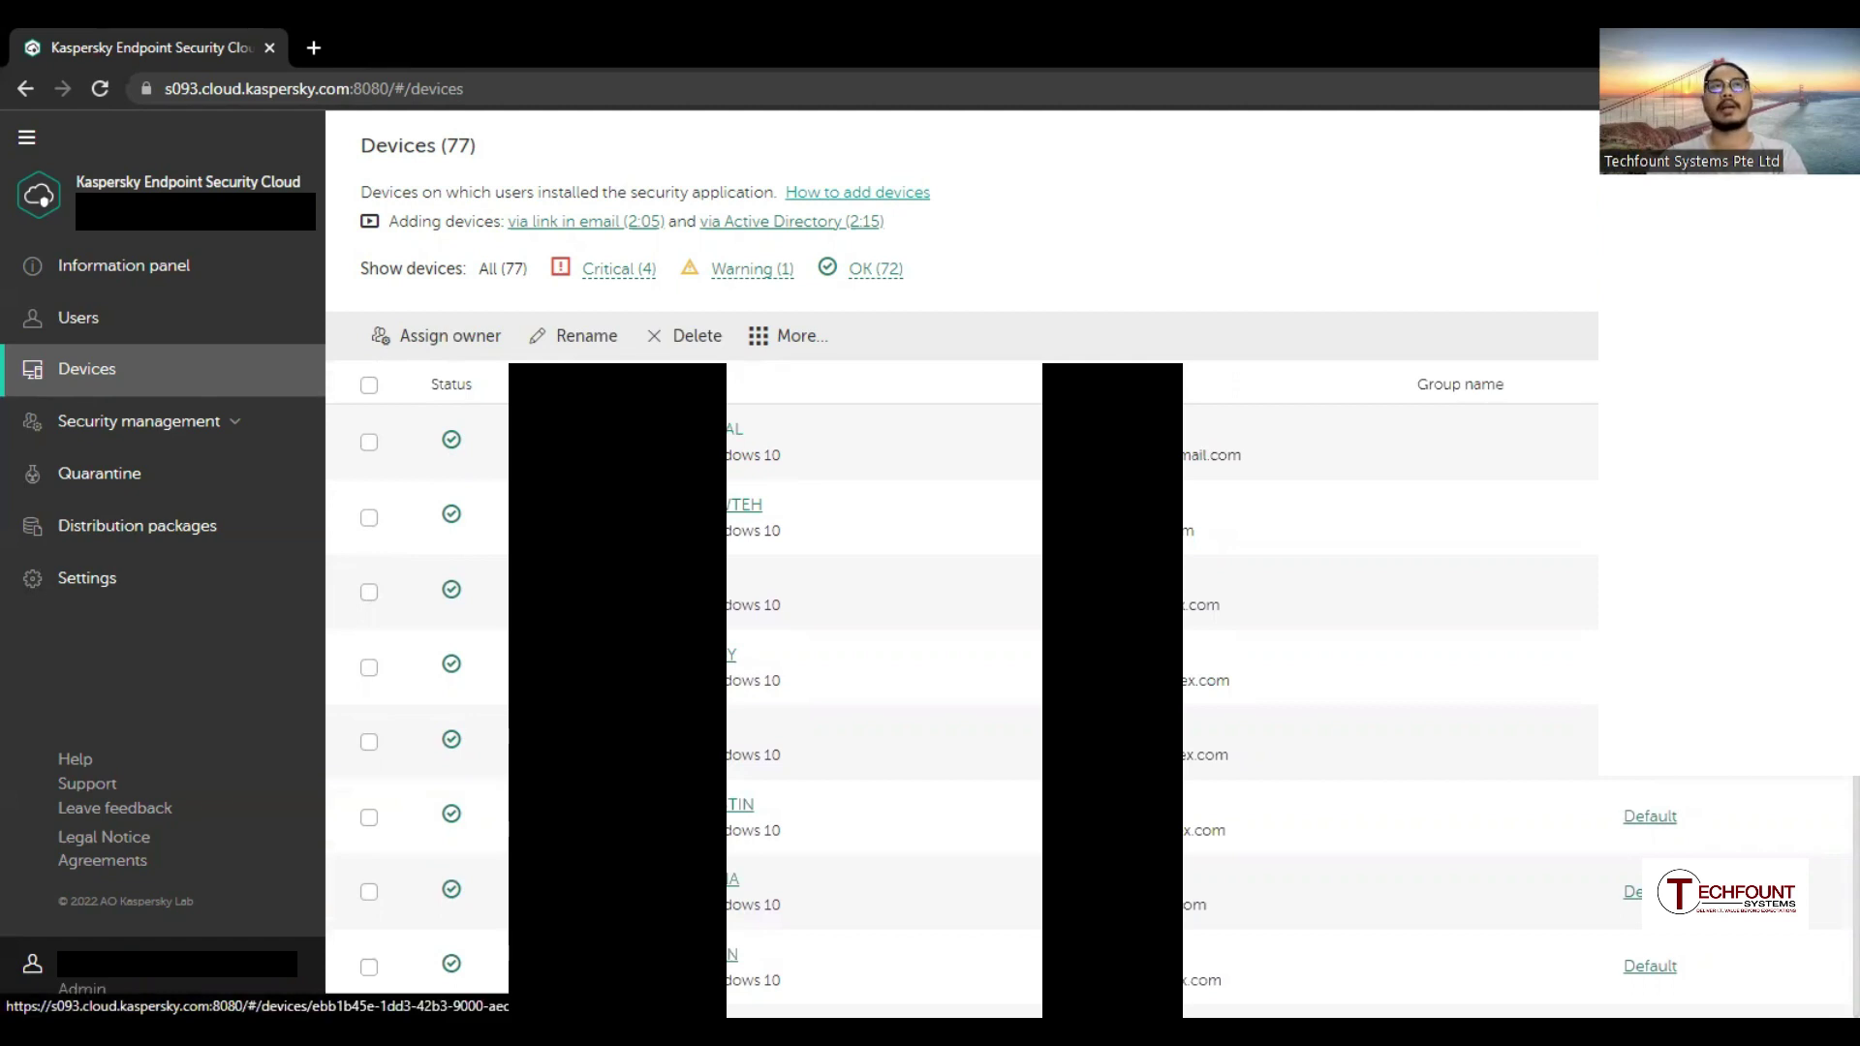
# Open the first listed device's details, examine its status, owner and event log, and return to the Devices list
pyautogui.click(711, 432)
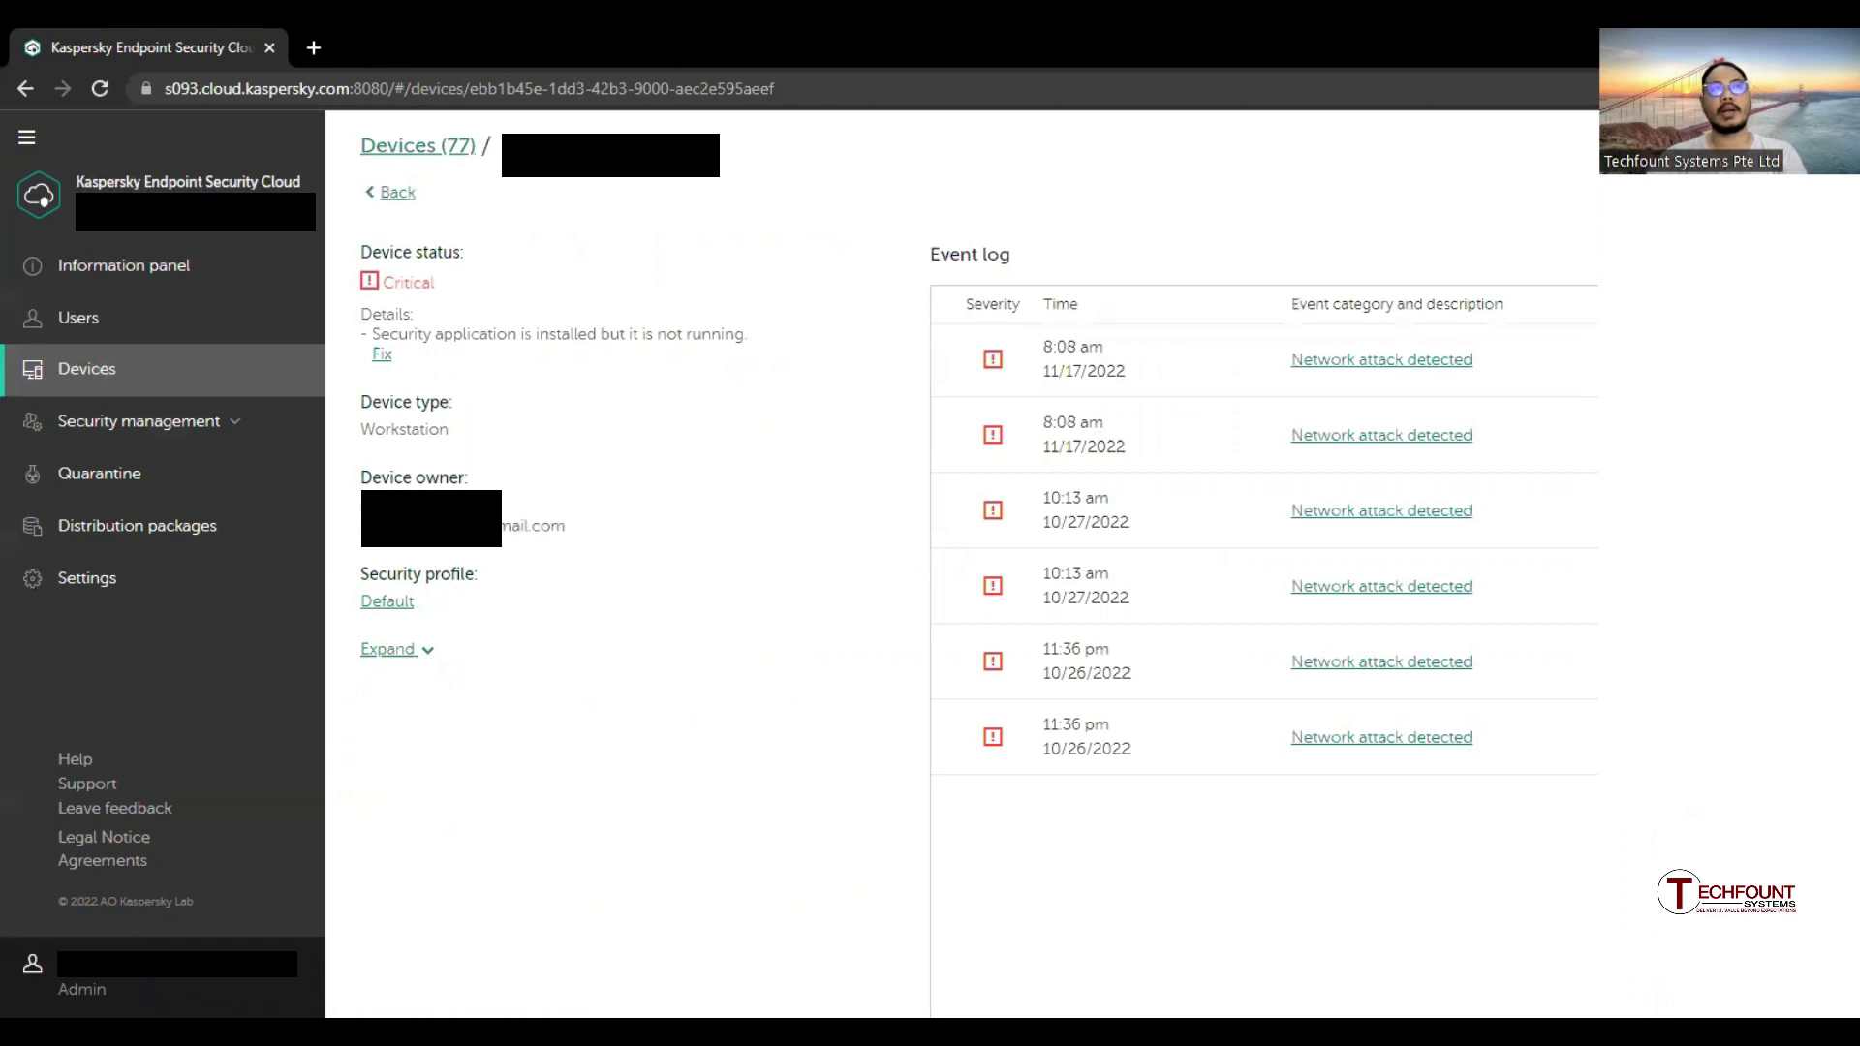
pyautogui.moveTo(360, 476); pyautogui.dragTo(504, 484)
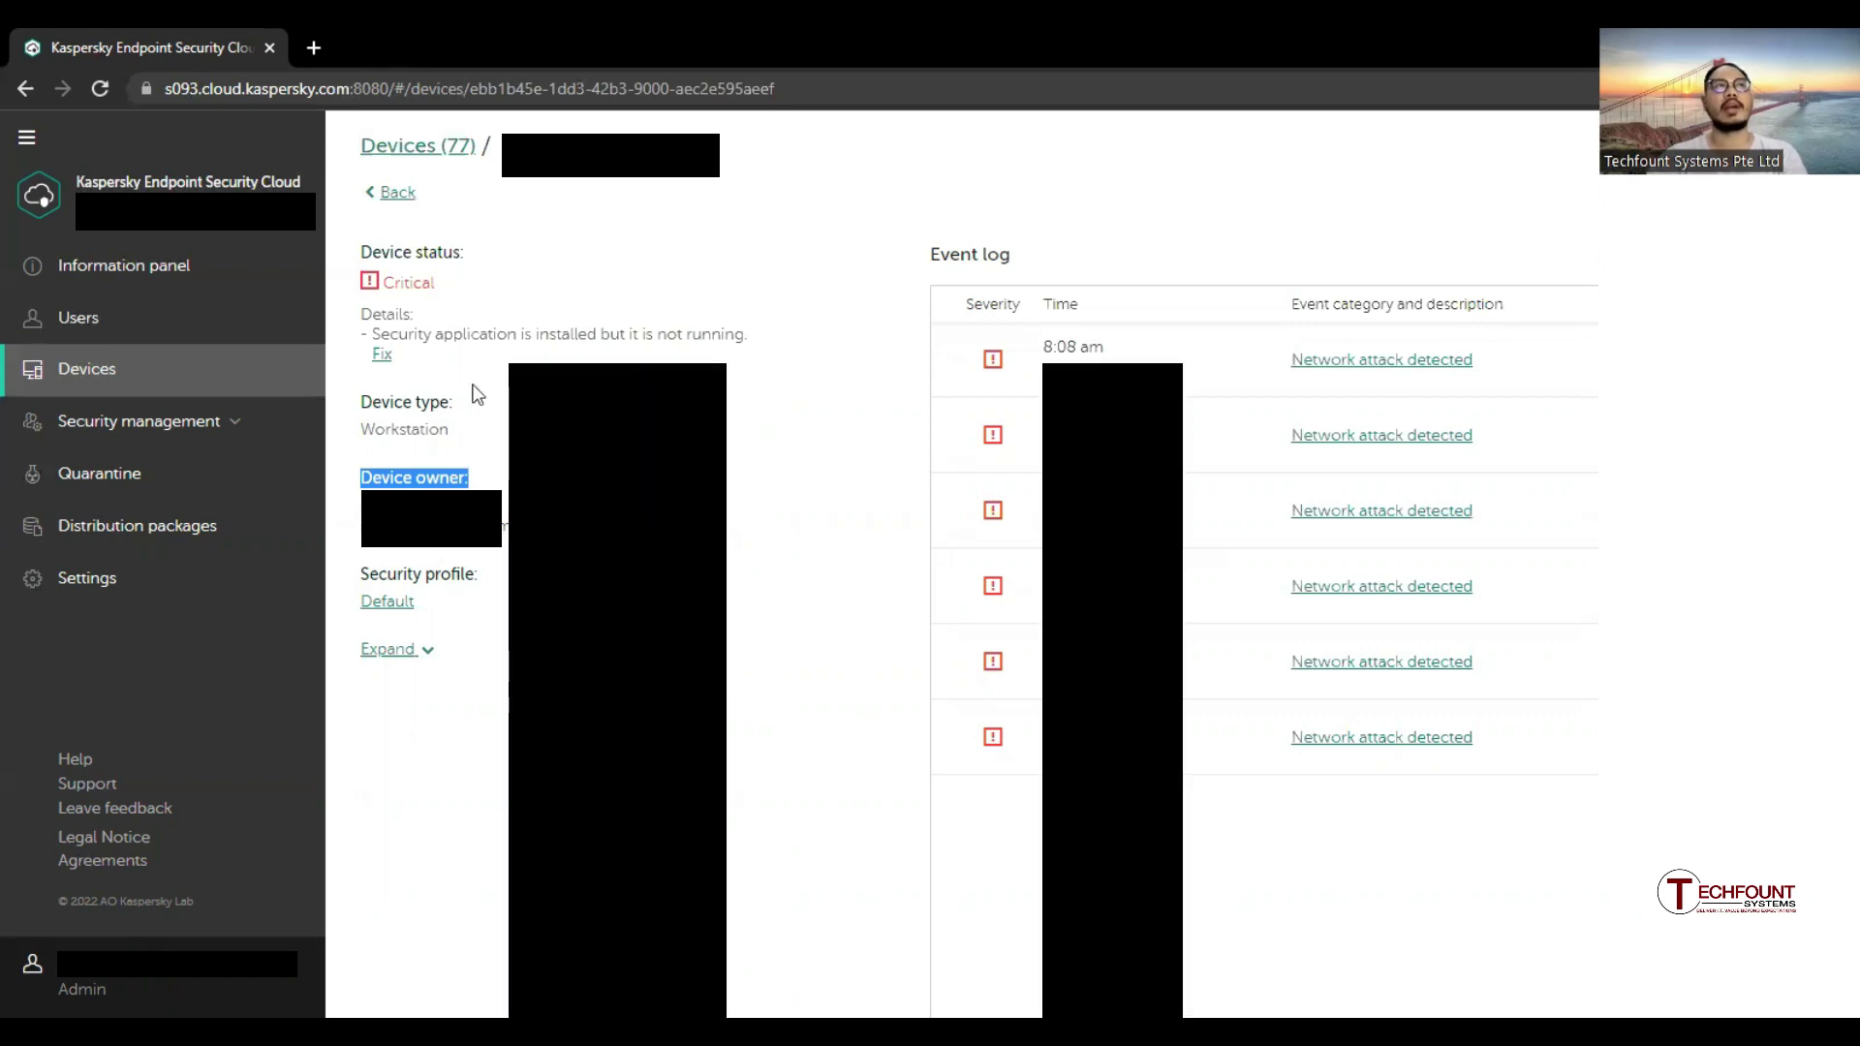
pyautogui.click(379, 194)
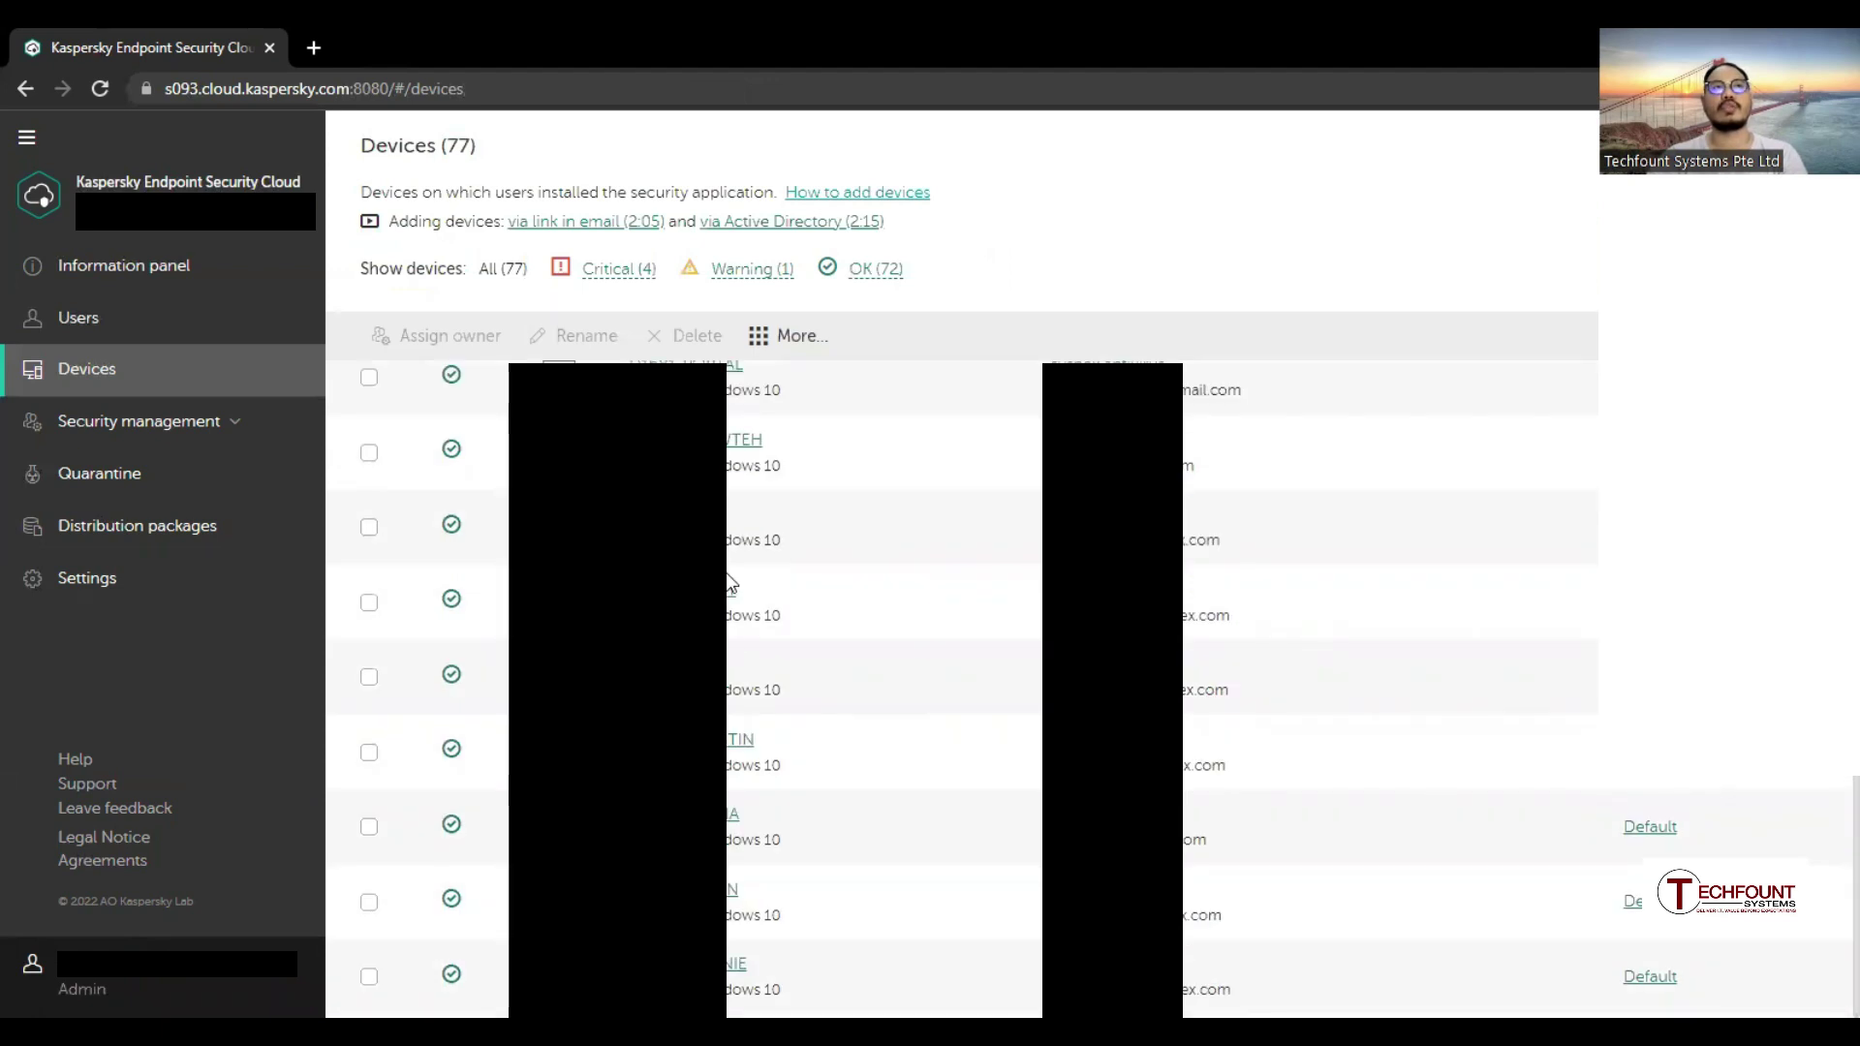
pyautogui.scroll(1, 791, 647)
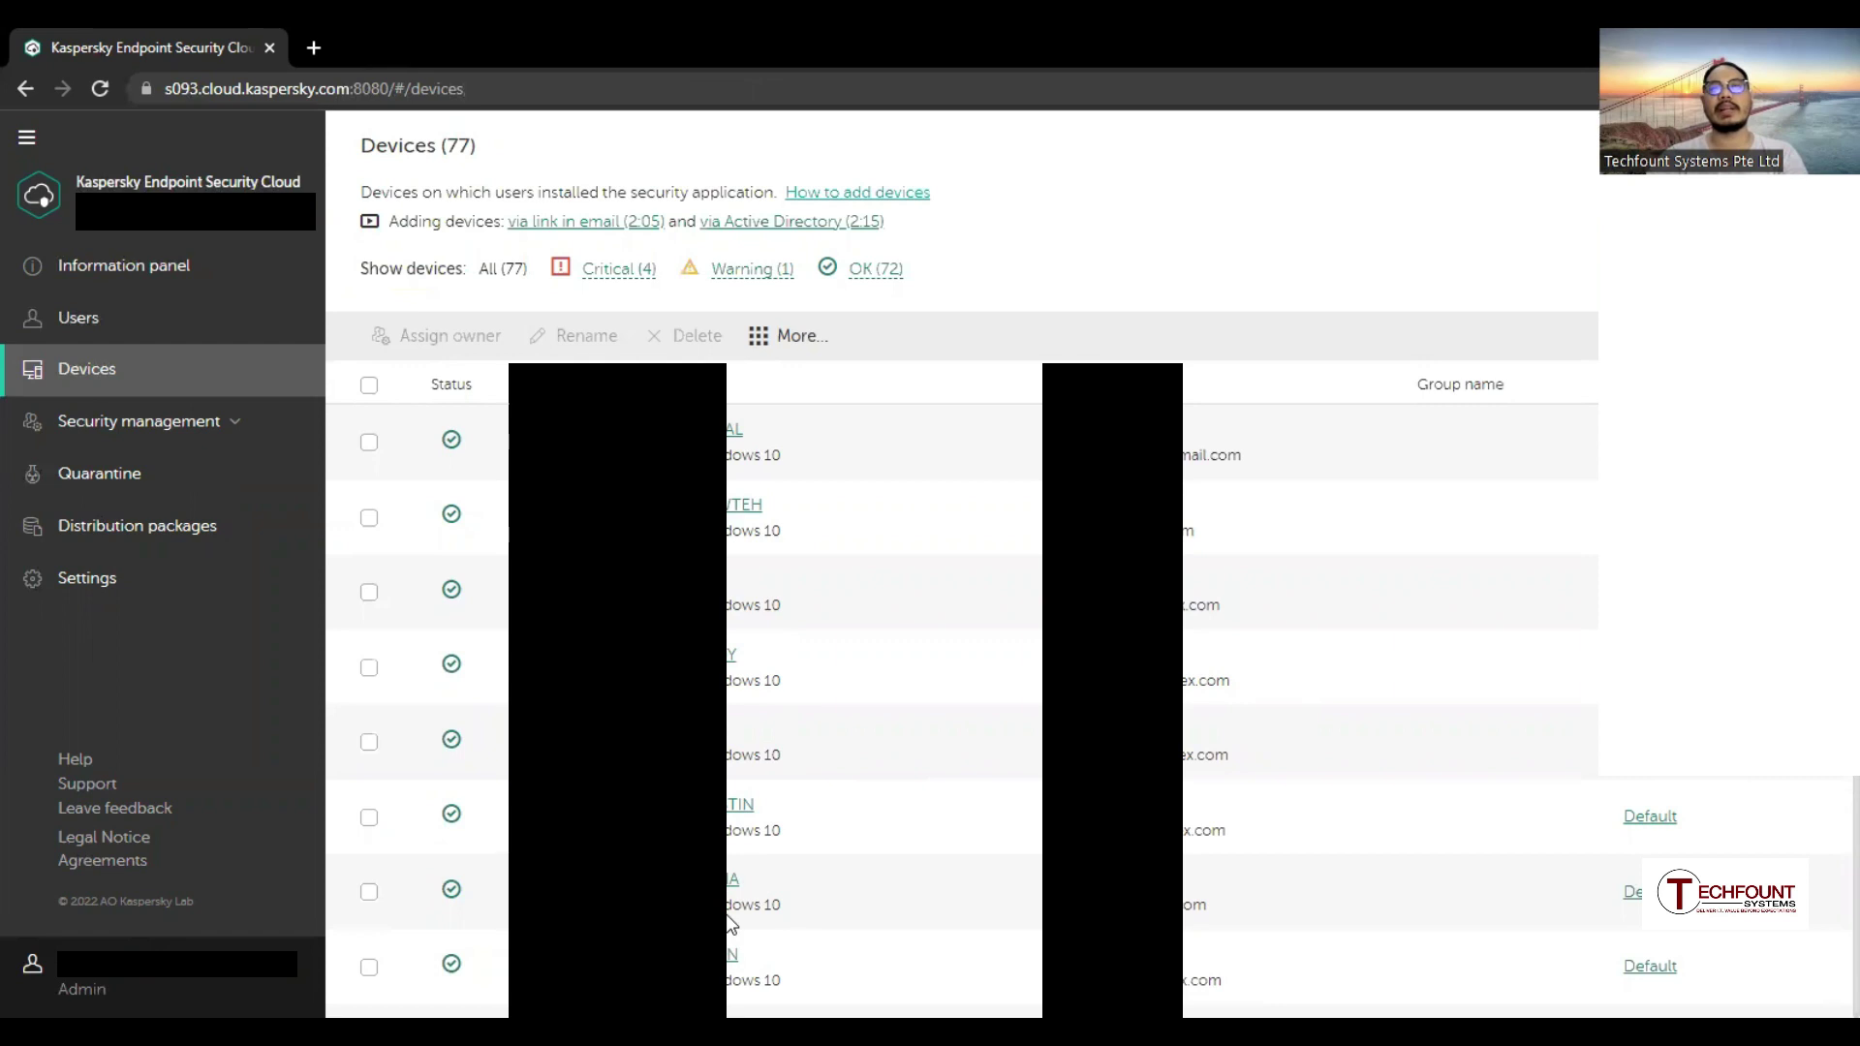
# Filter the Devices list to critical devices, and examine the first one's status and the fix recommendations for its security application not running
pyautogui.scroll(-3, 962, 690)
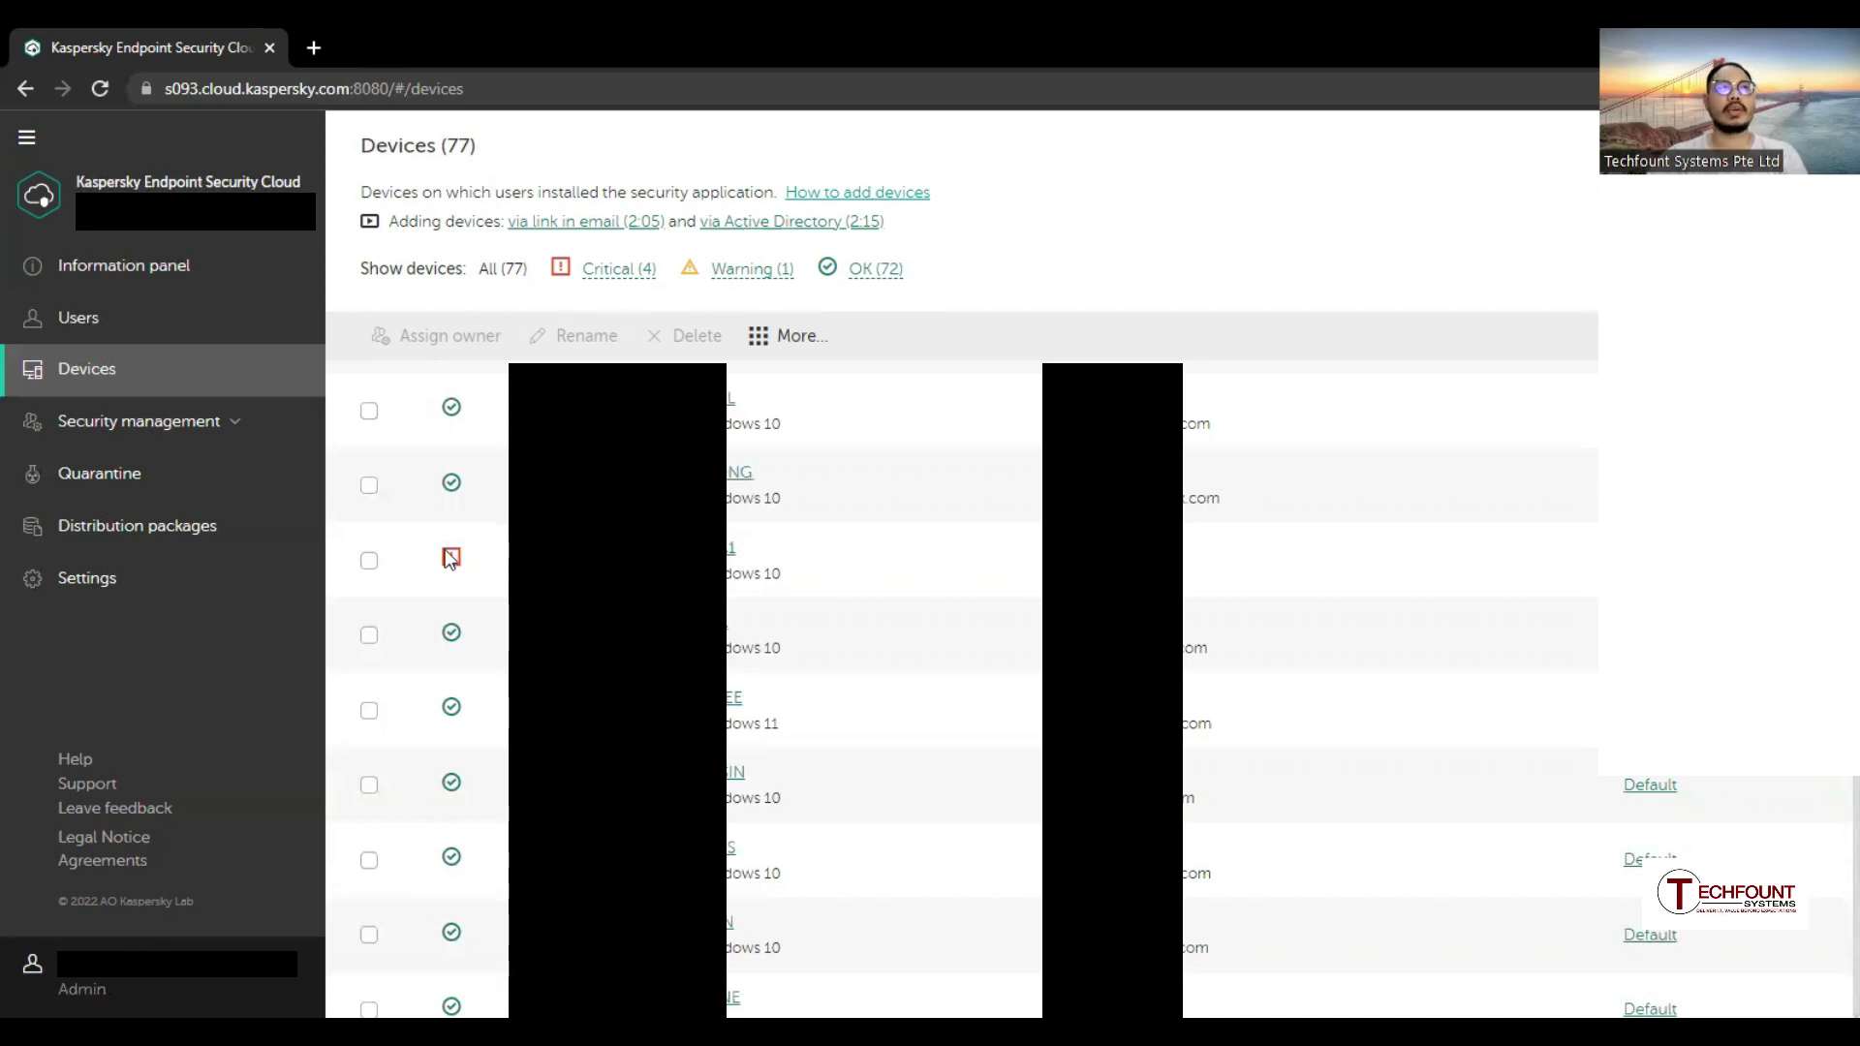
pyautogui.click(623, 269)
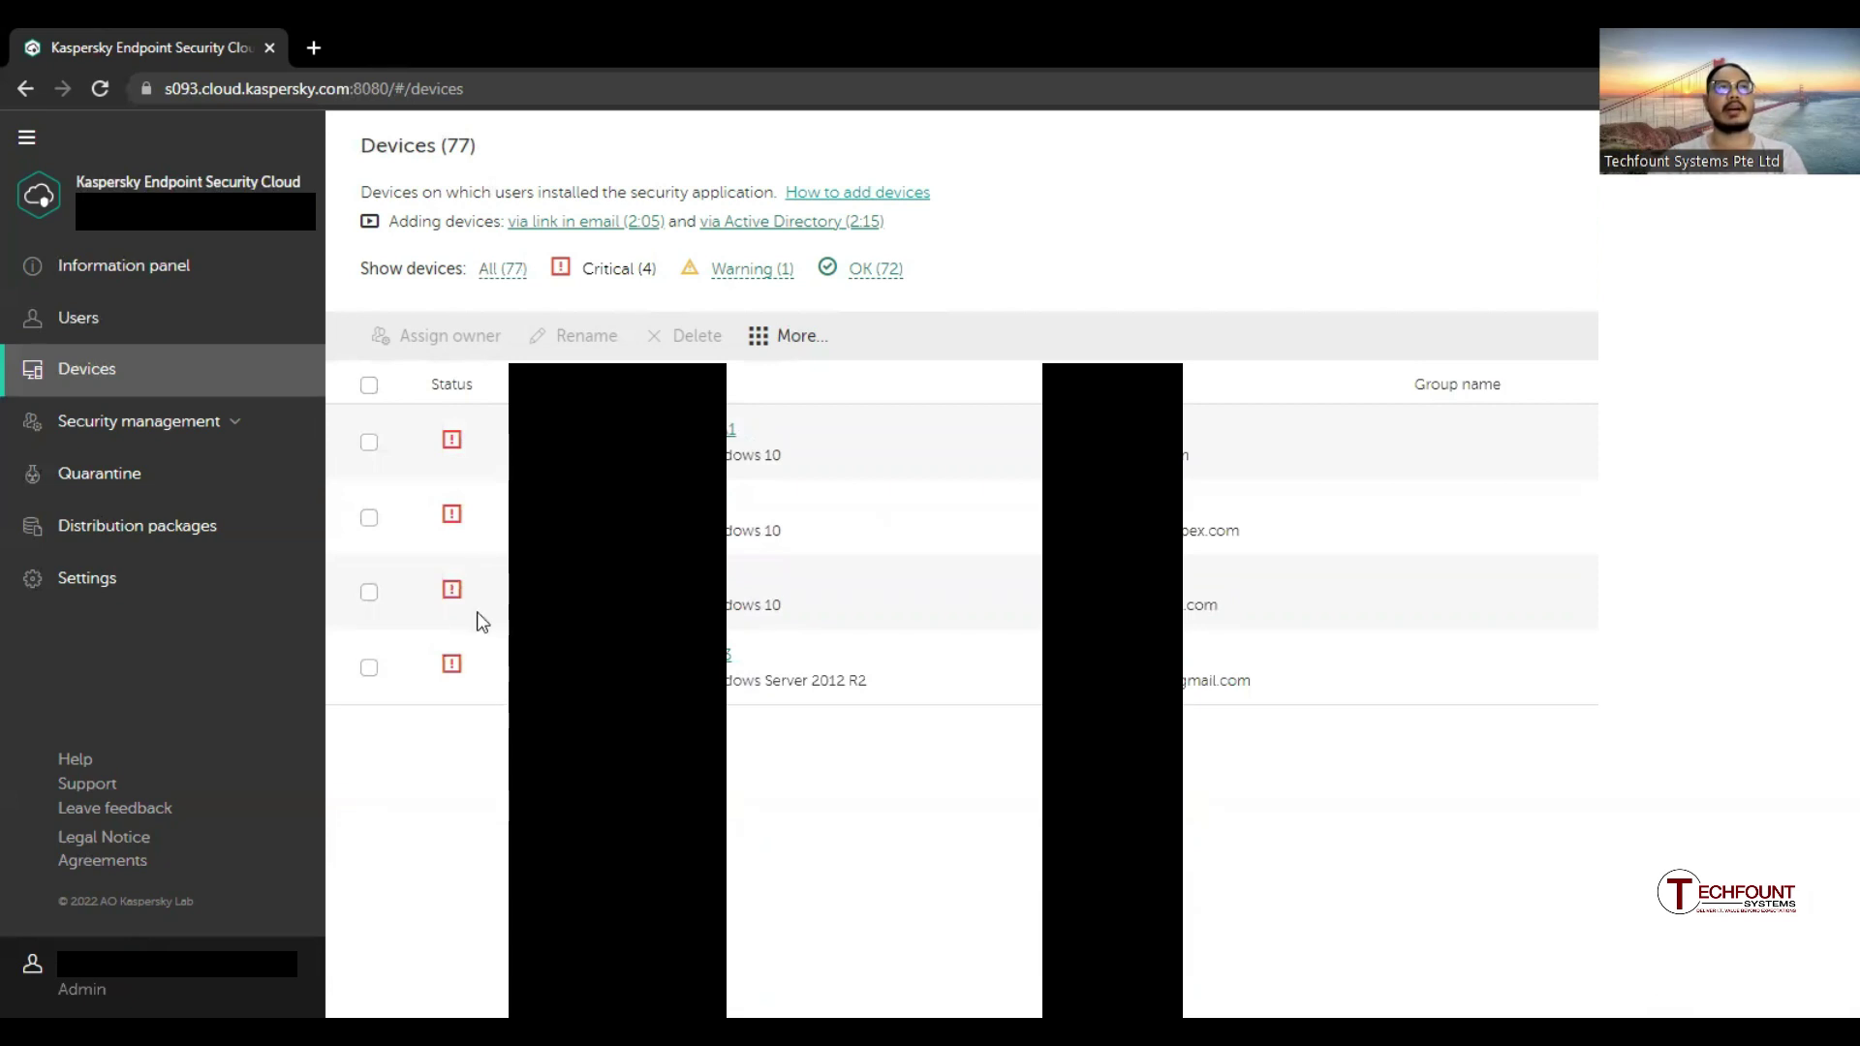
pyautogui.click(730, 436)
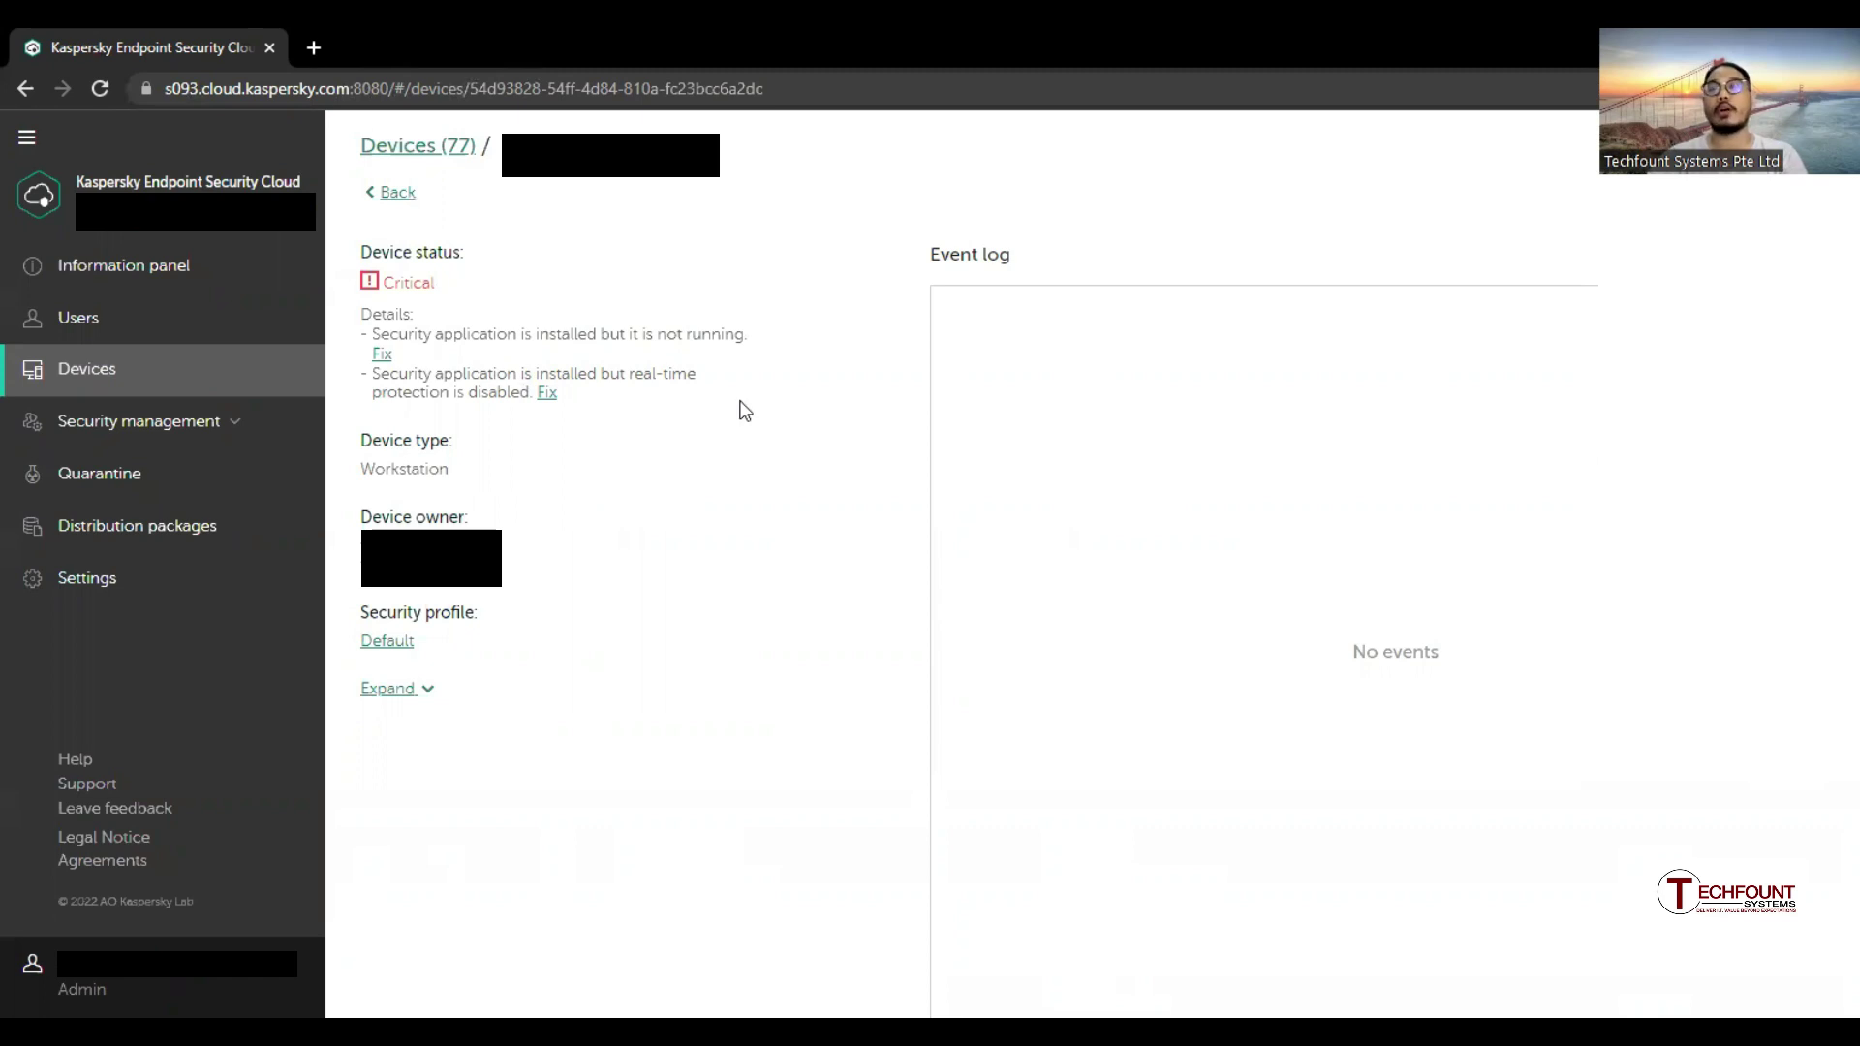
pyautogui.click(381, 354)
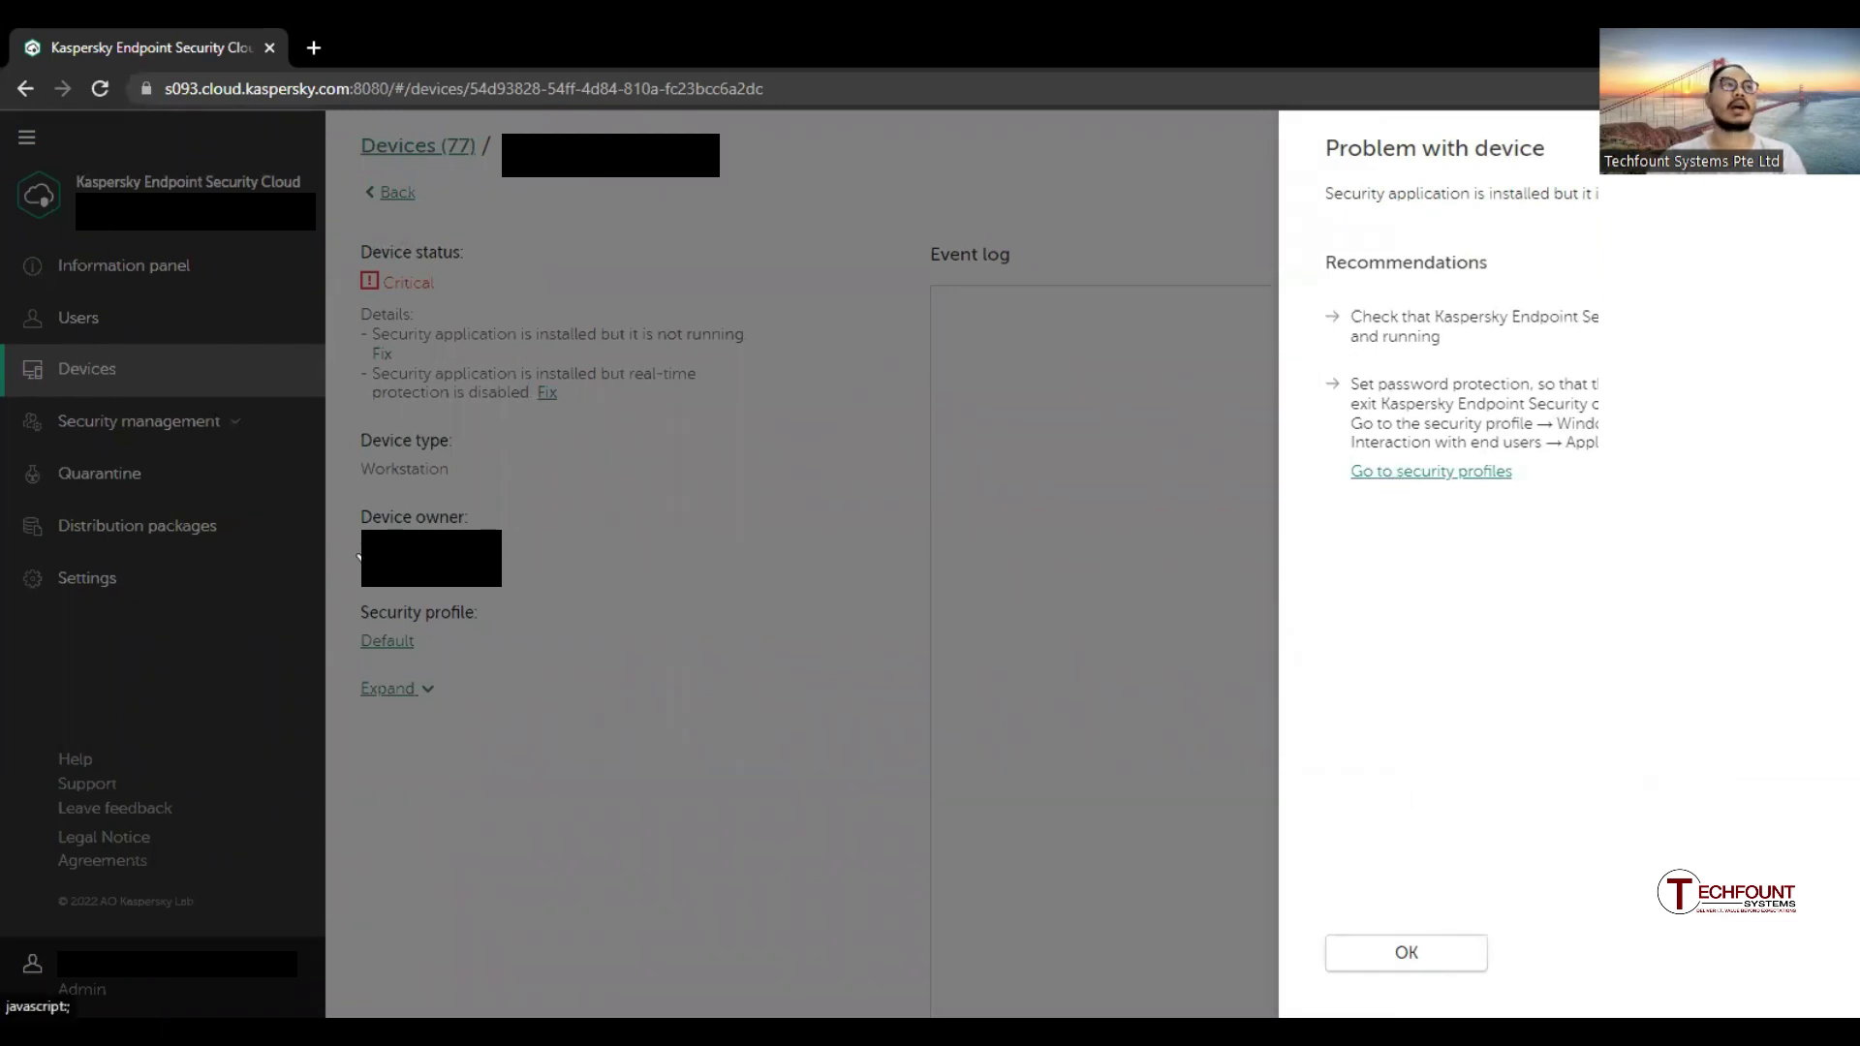
pyautogui.click(167, 431)
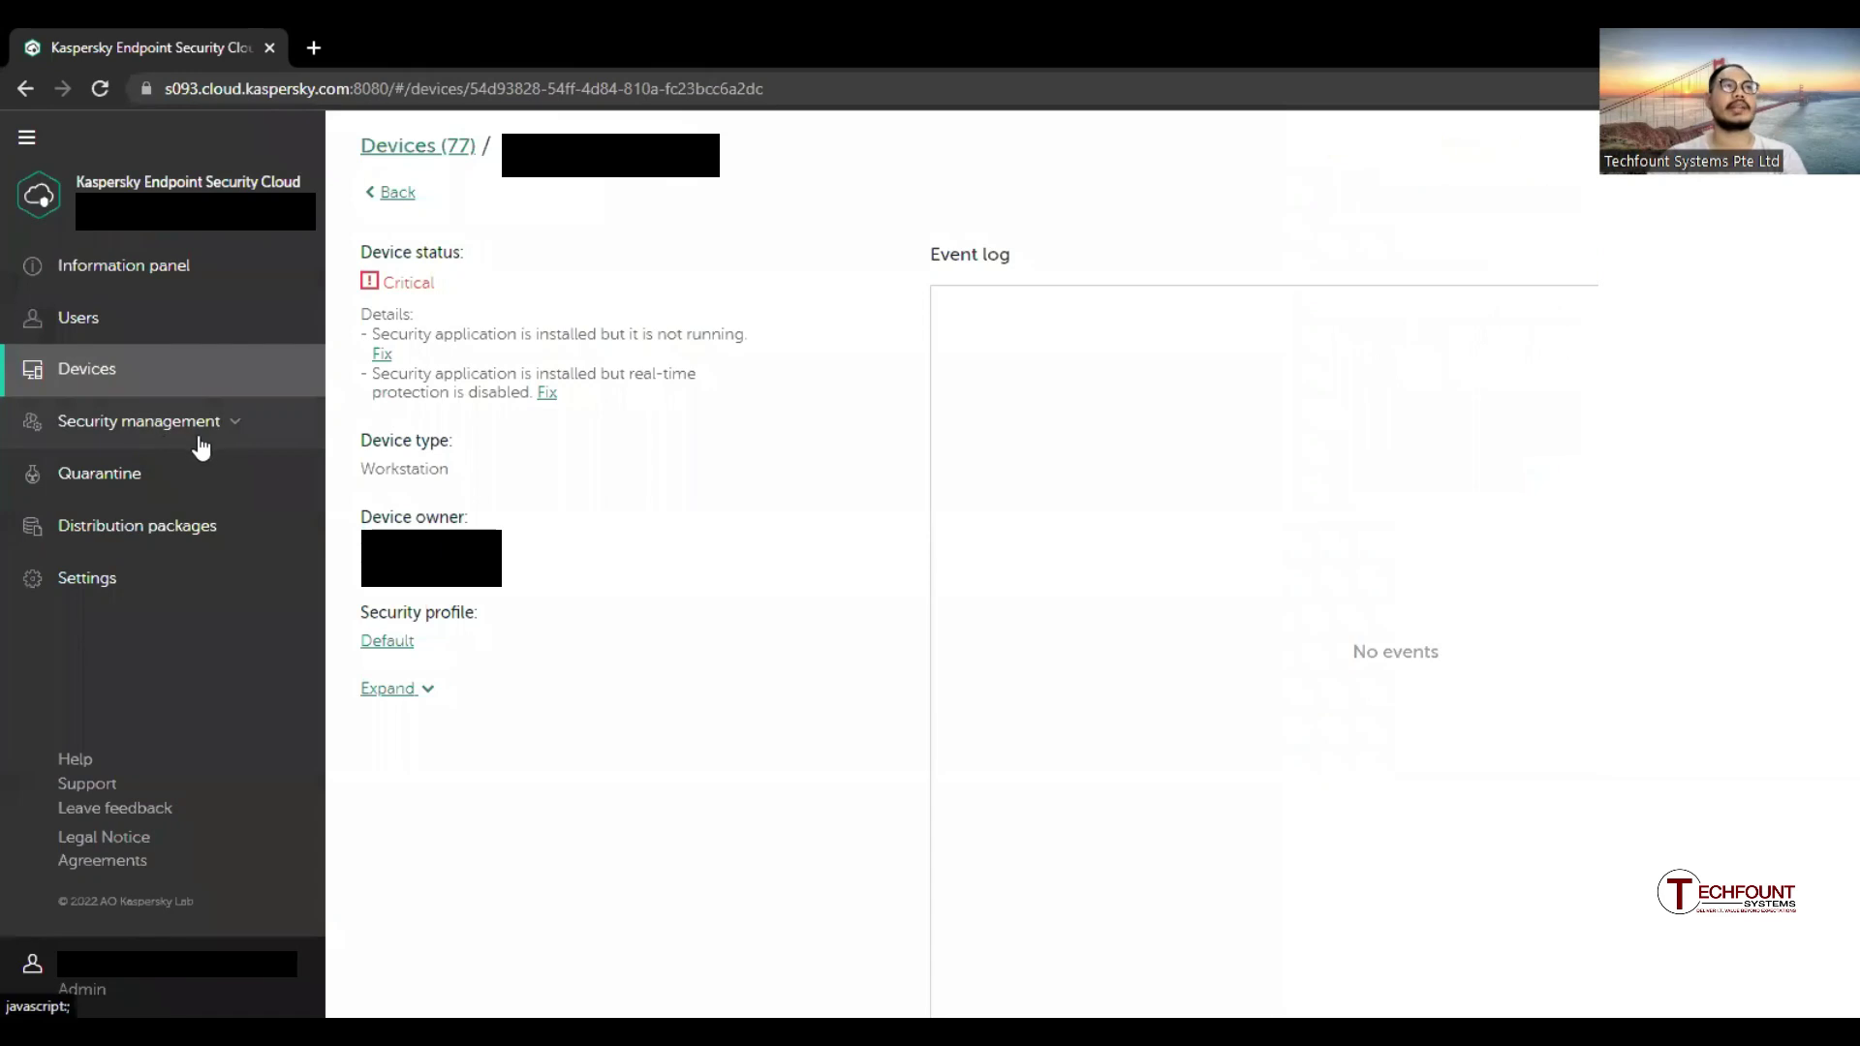
# View the Windows password protection settings under Interaction with end users in the Default security profile, and close the profile without changes
pyautogui.click(198, 442)
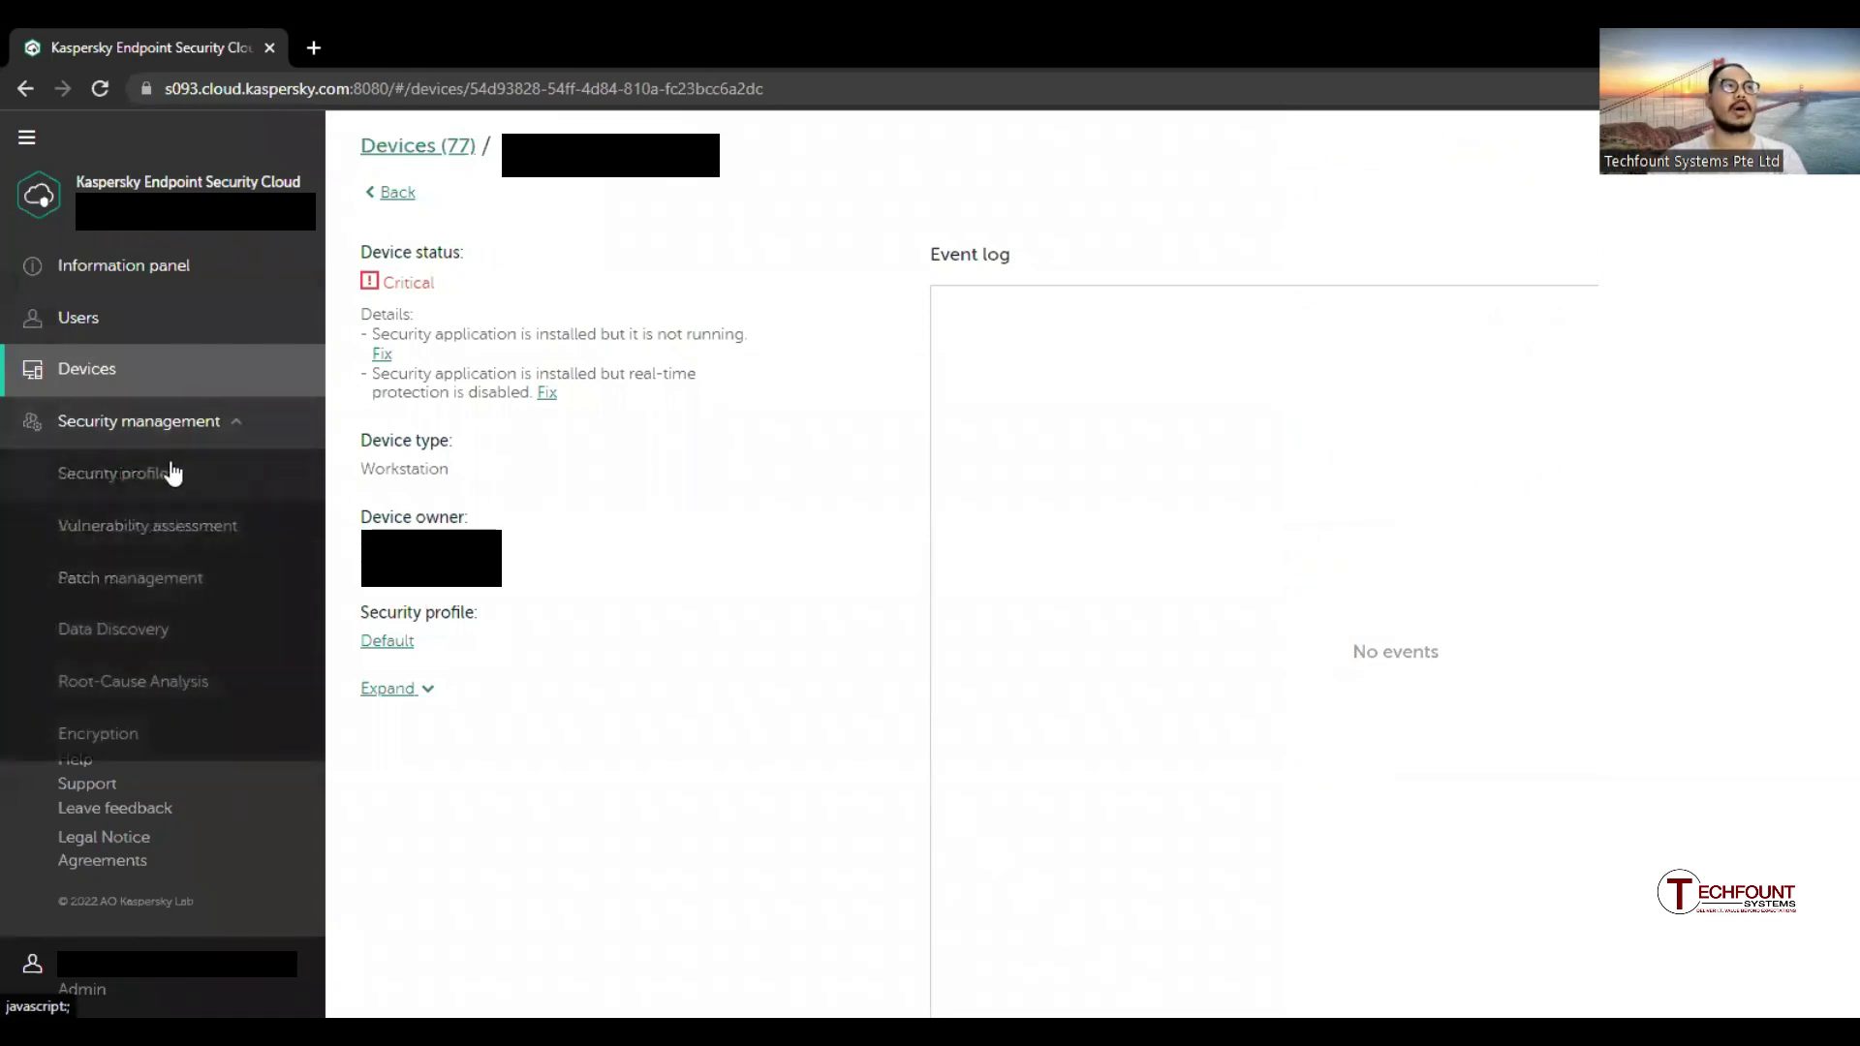
pyautogui.click(112, 471)
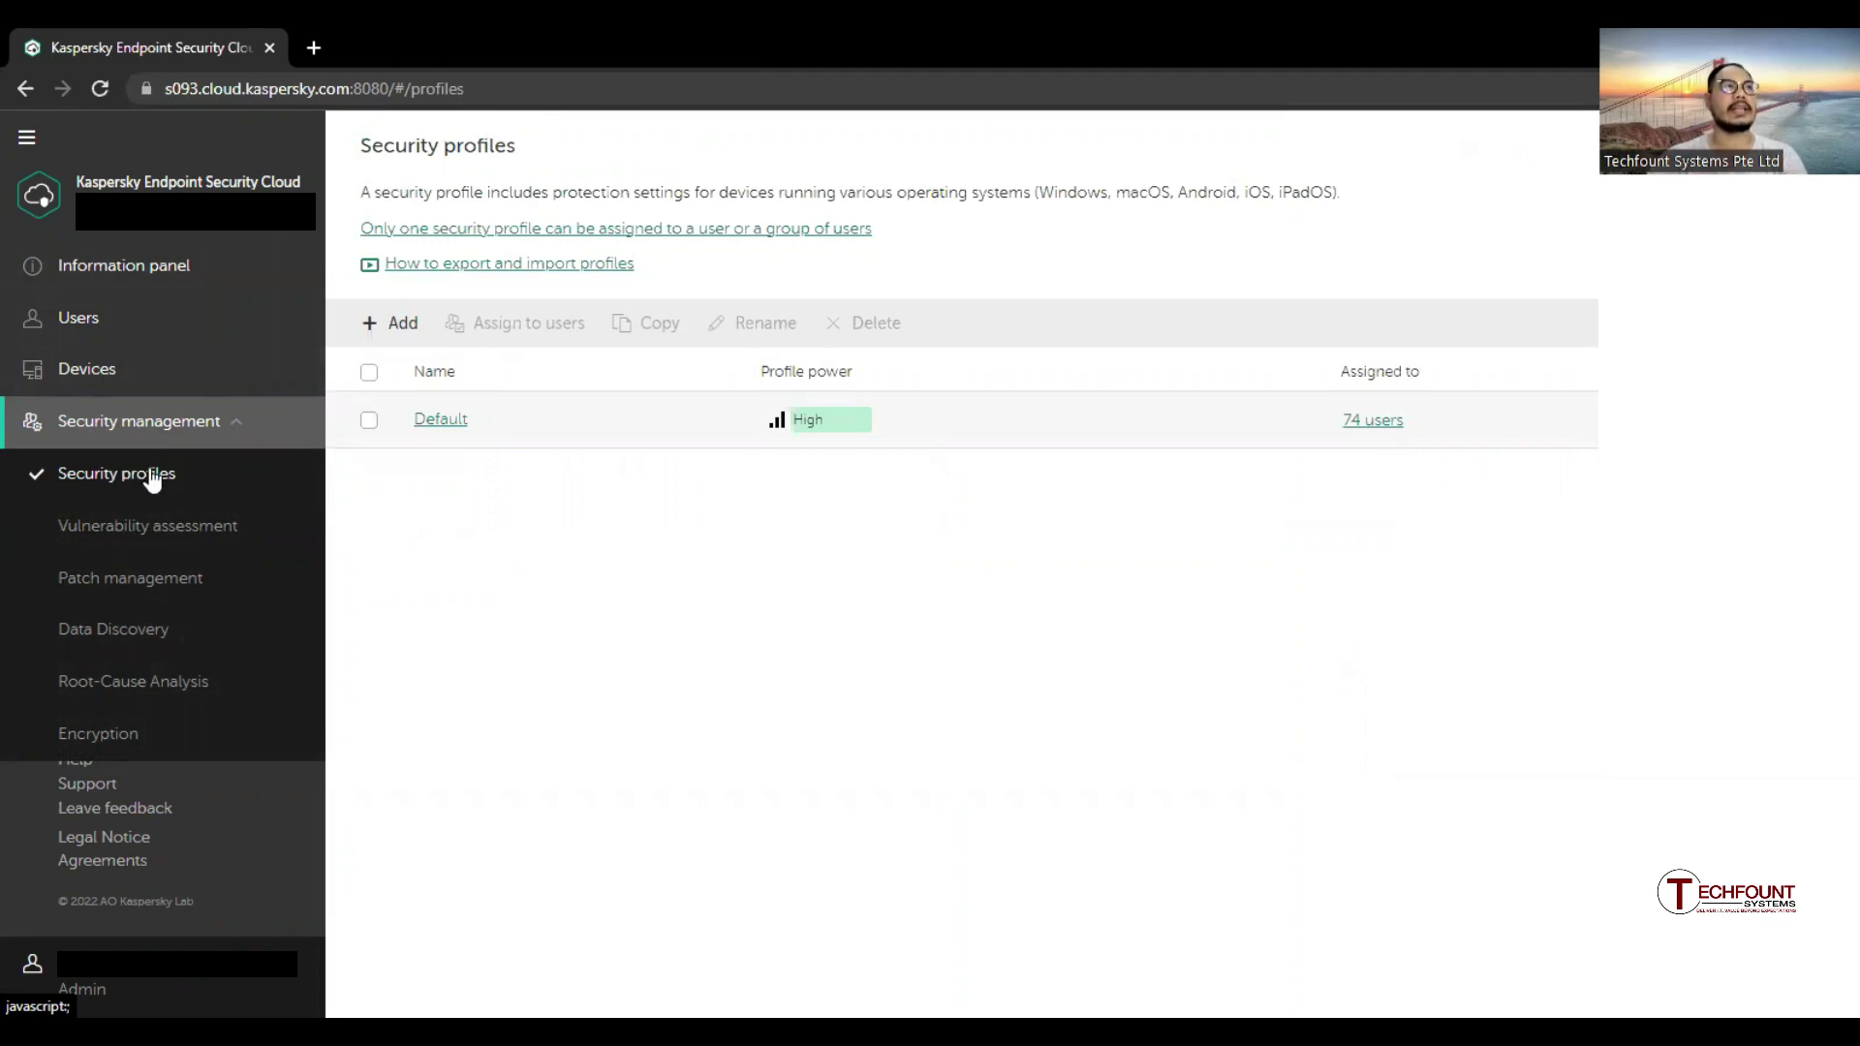
pyautogui.click(446, 418)
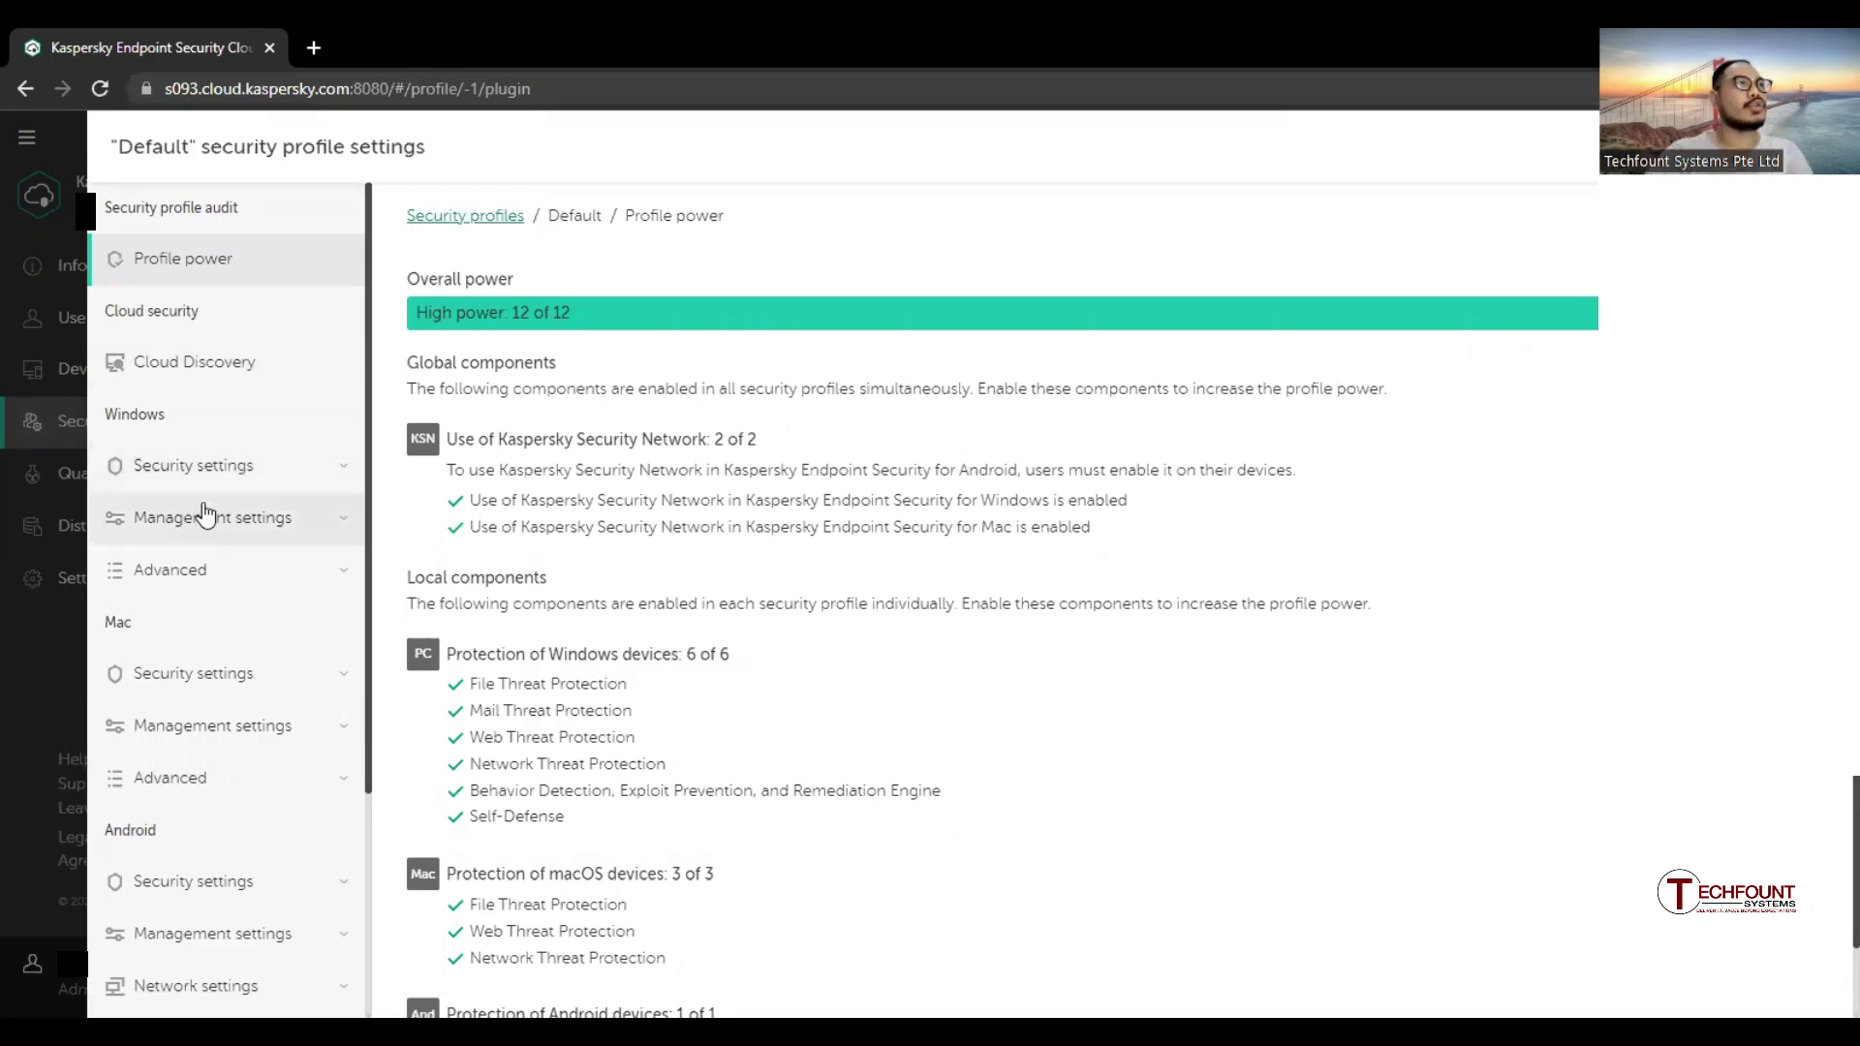
pyautogui.click(201, 582)
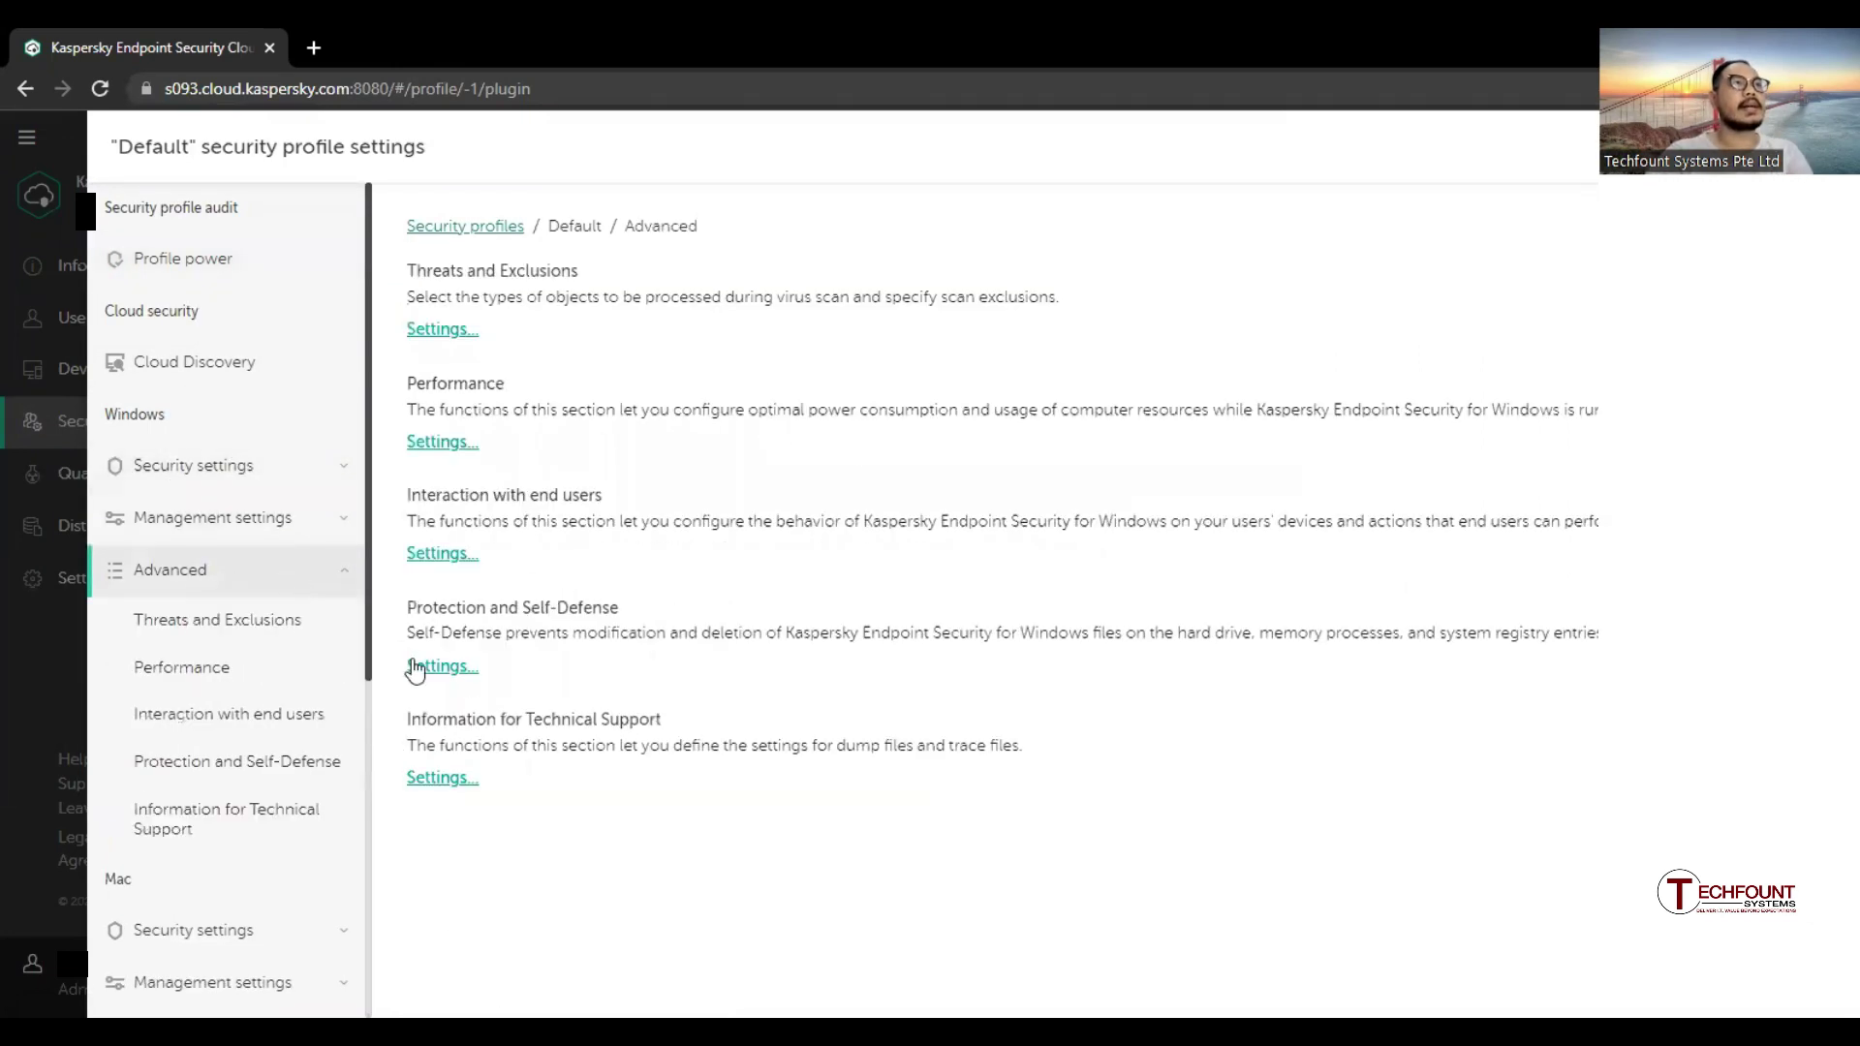
pyautogui.click(440, 553)
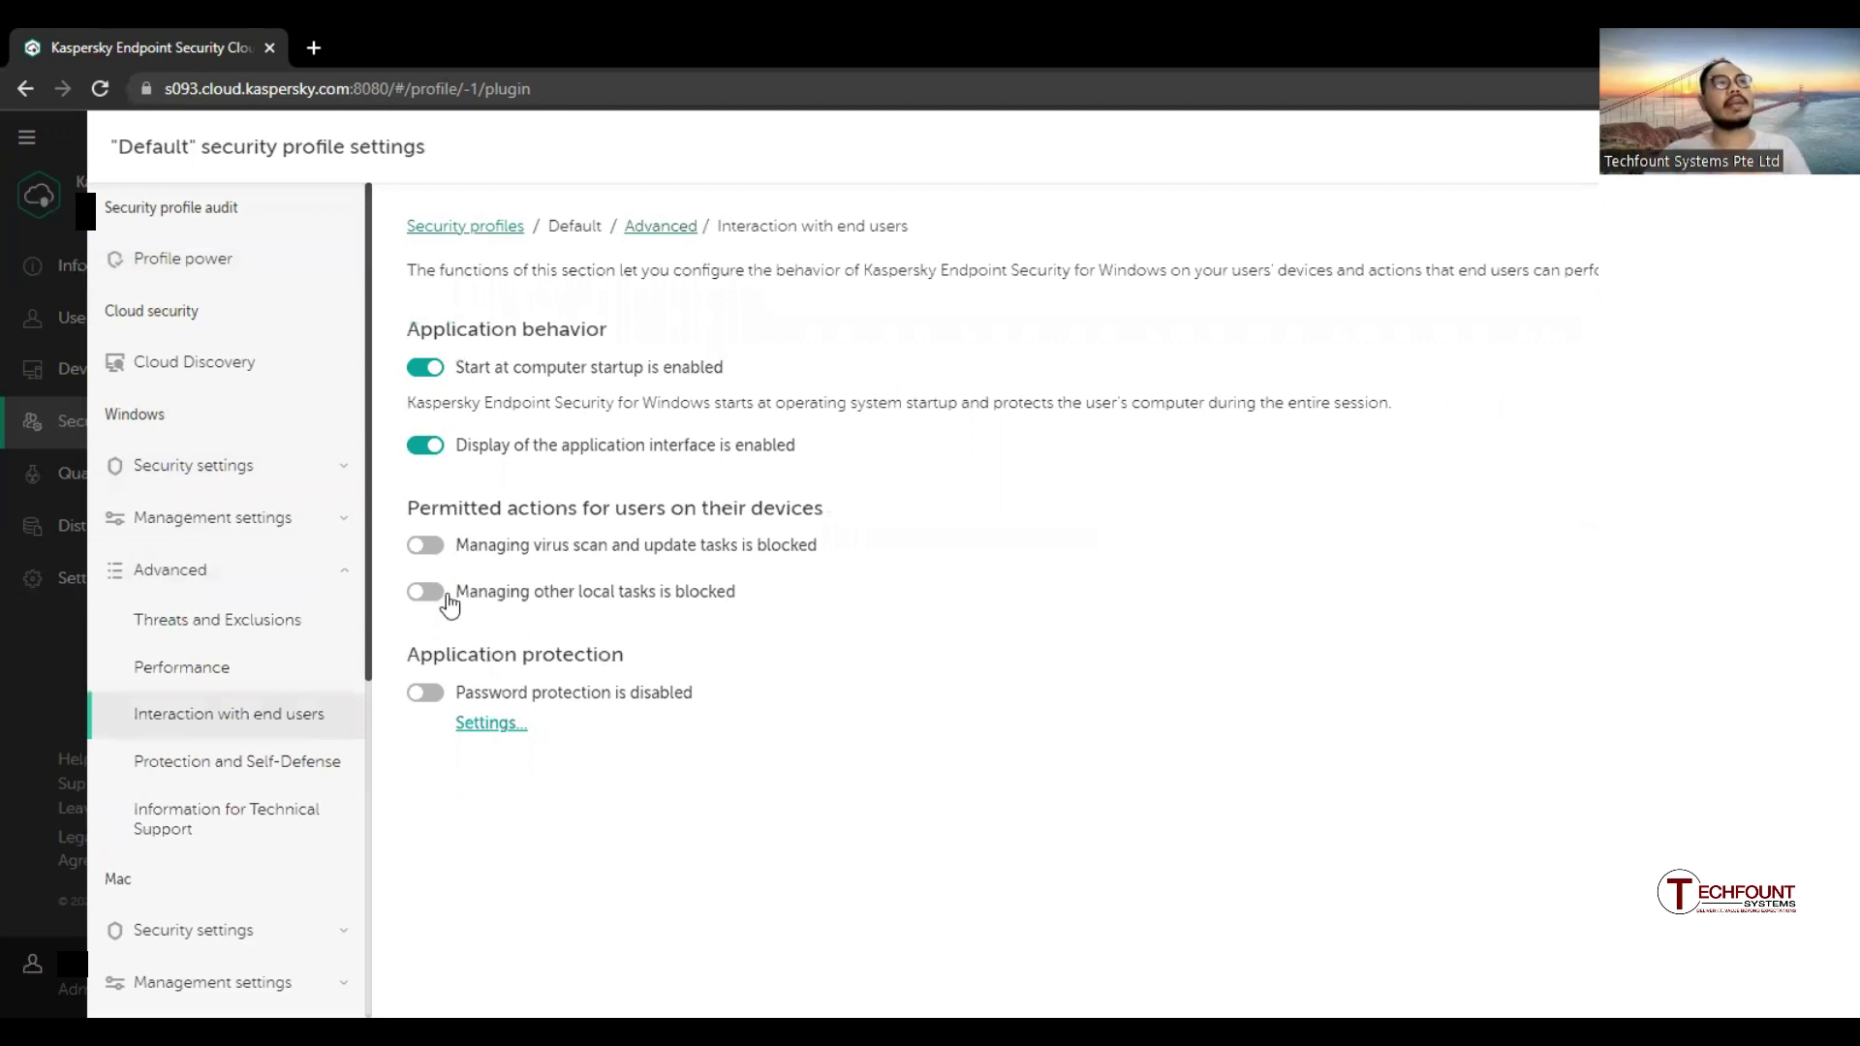
pyautogui.click(482, 733)
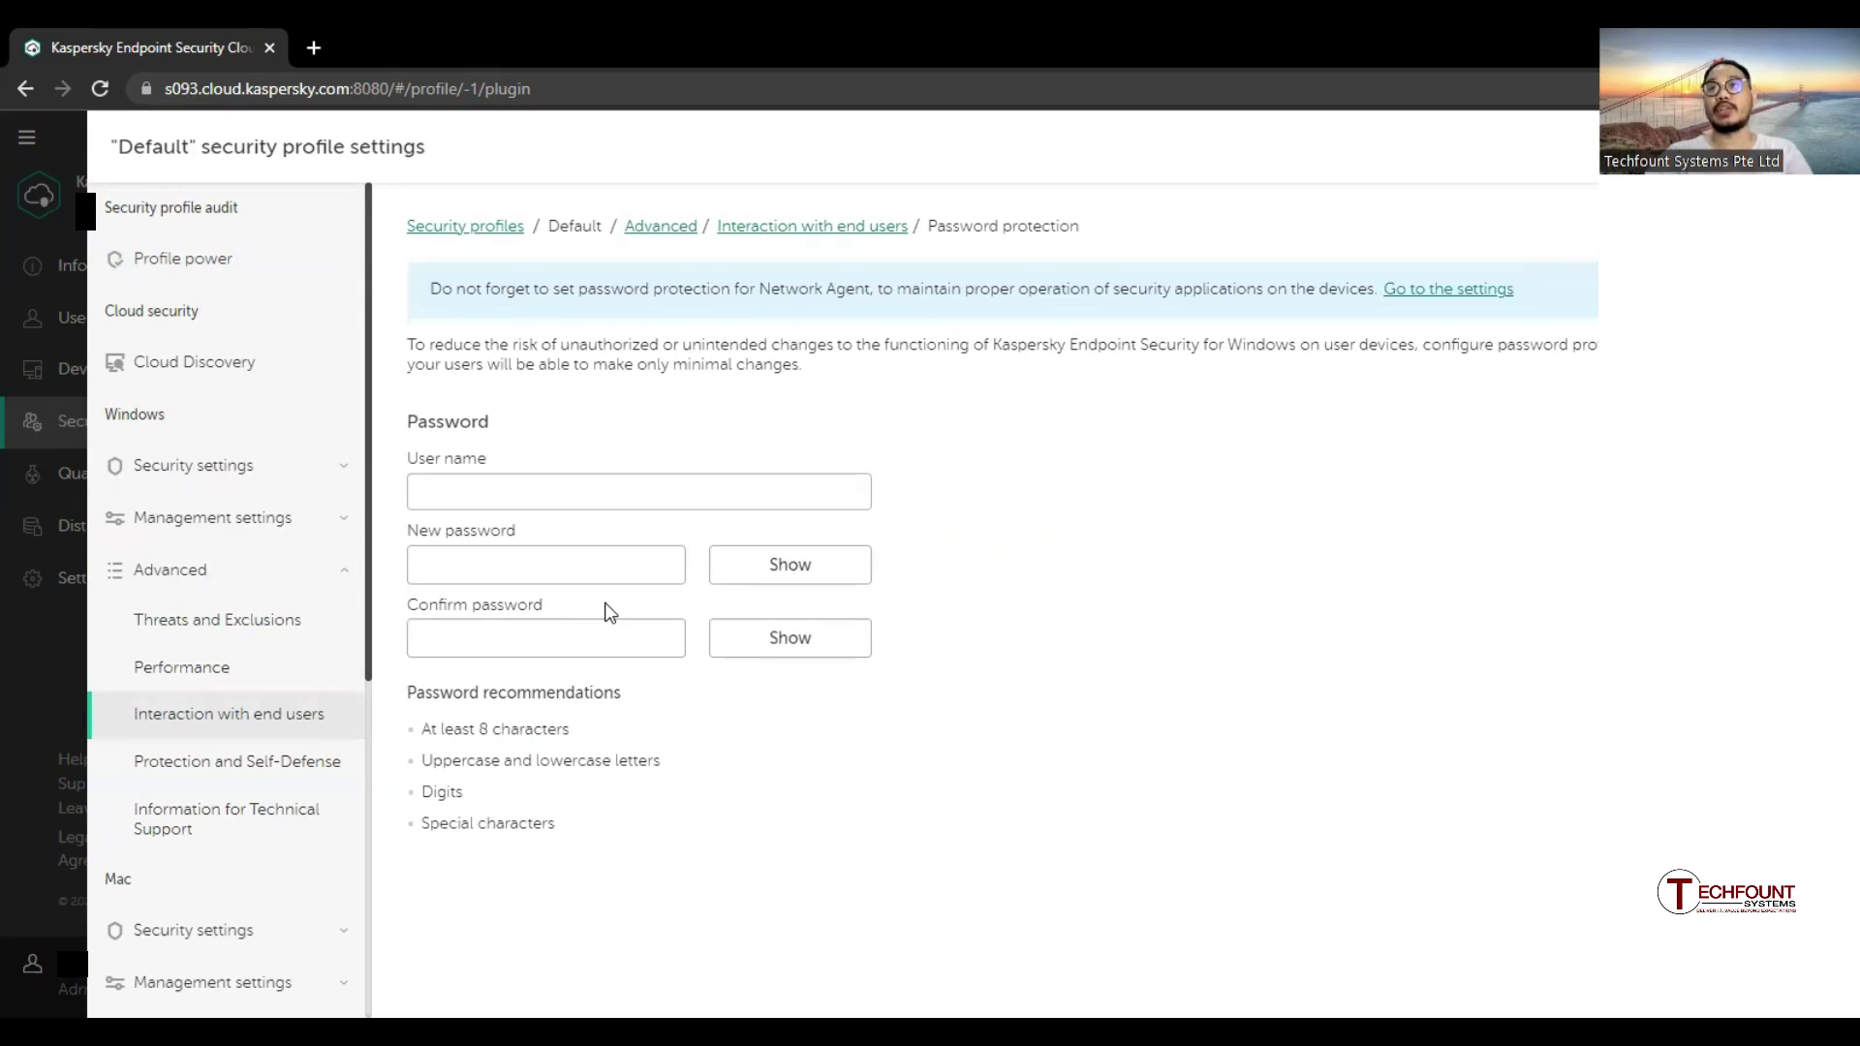
pyautogui.click(73, 475)
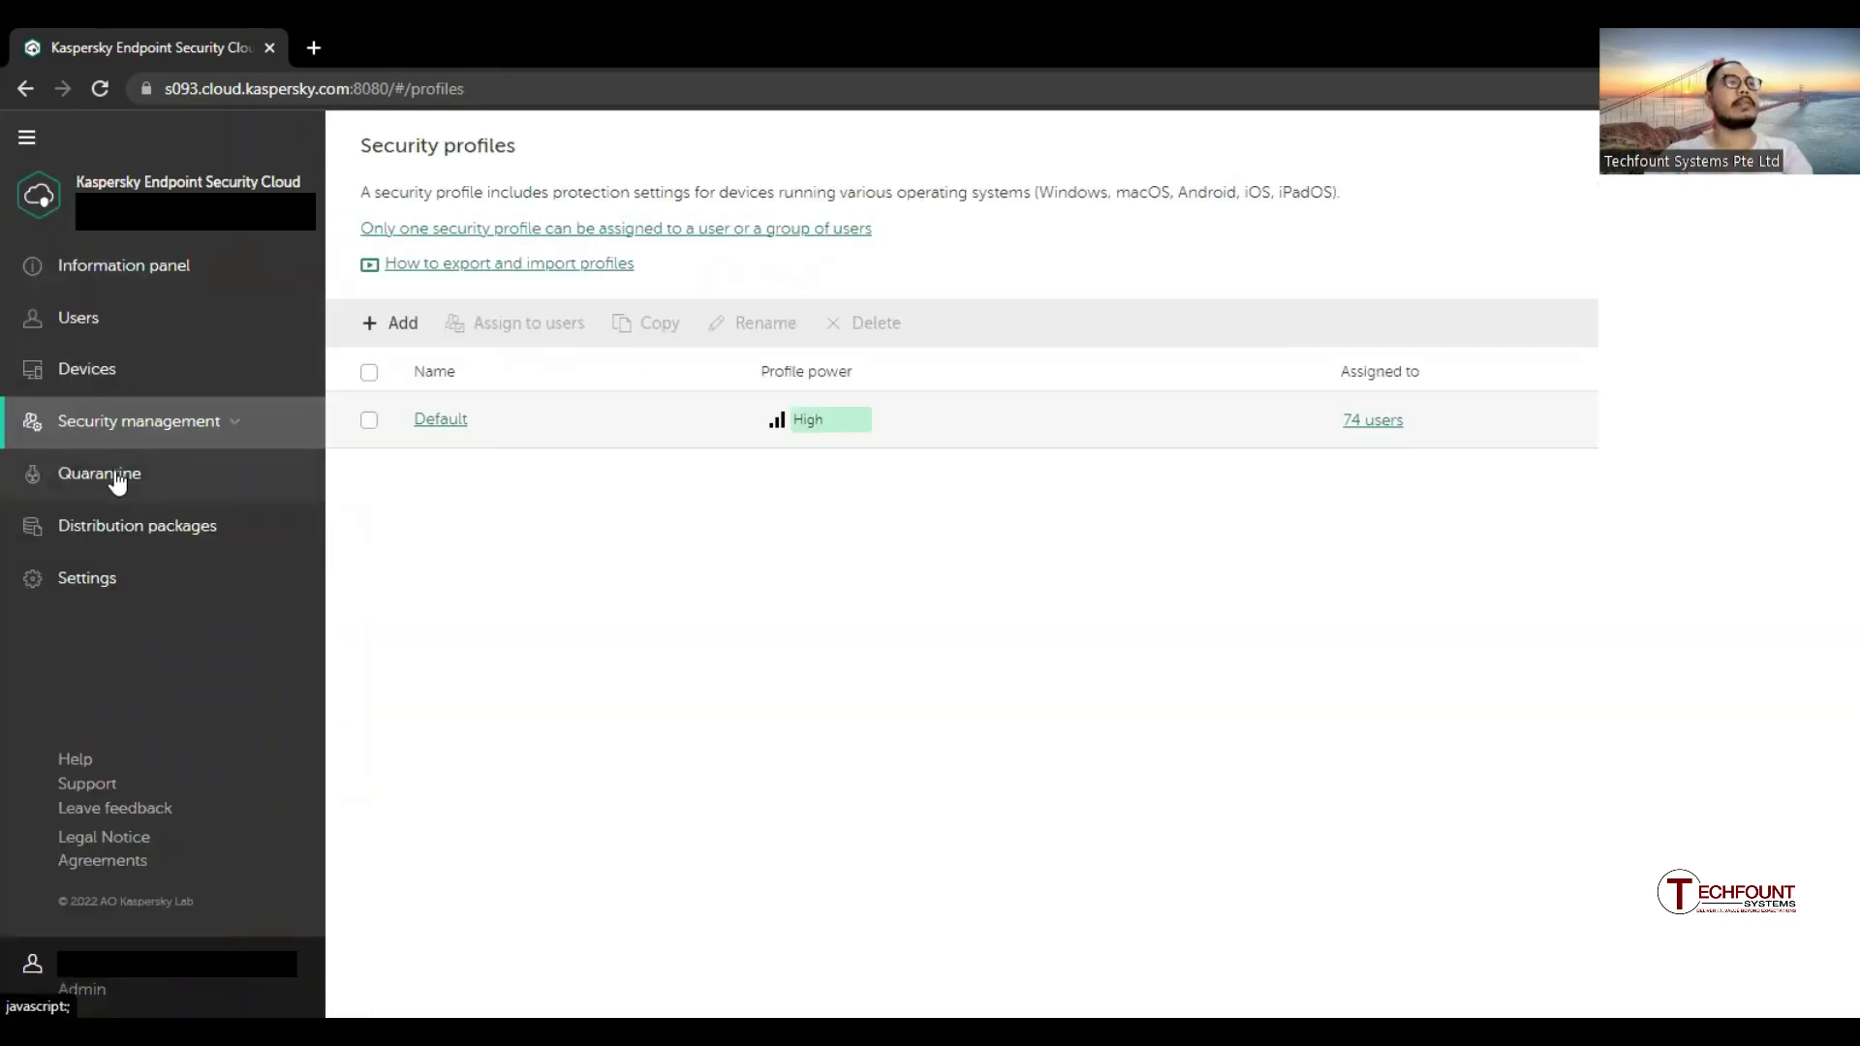
# Look through the Quarantine list and examine the first file's details, including its path, virus type and status
pyautogui.click(116, 475)
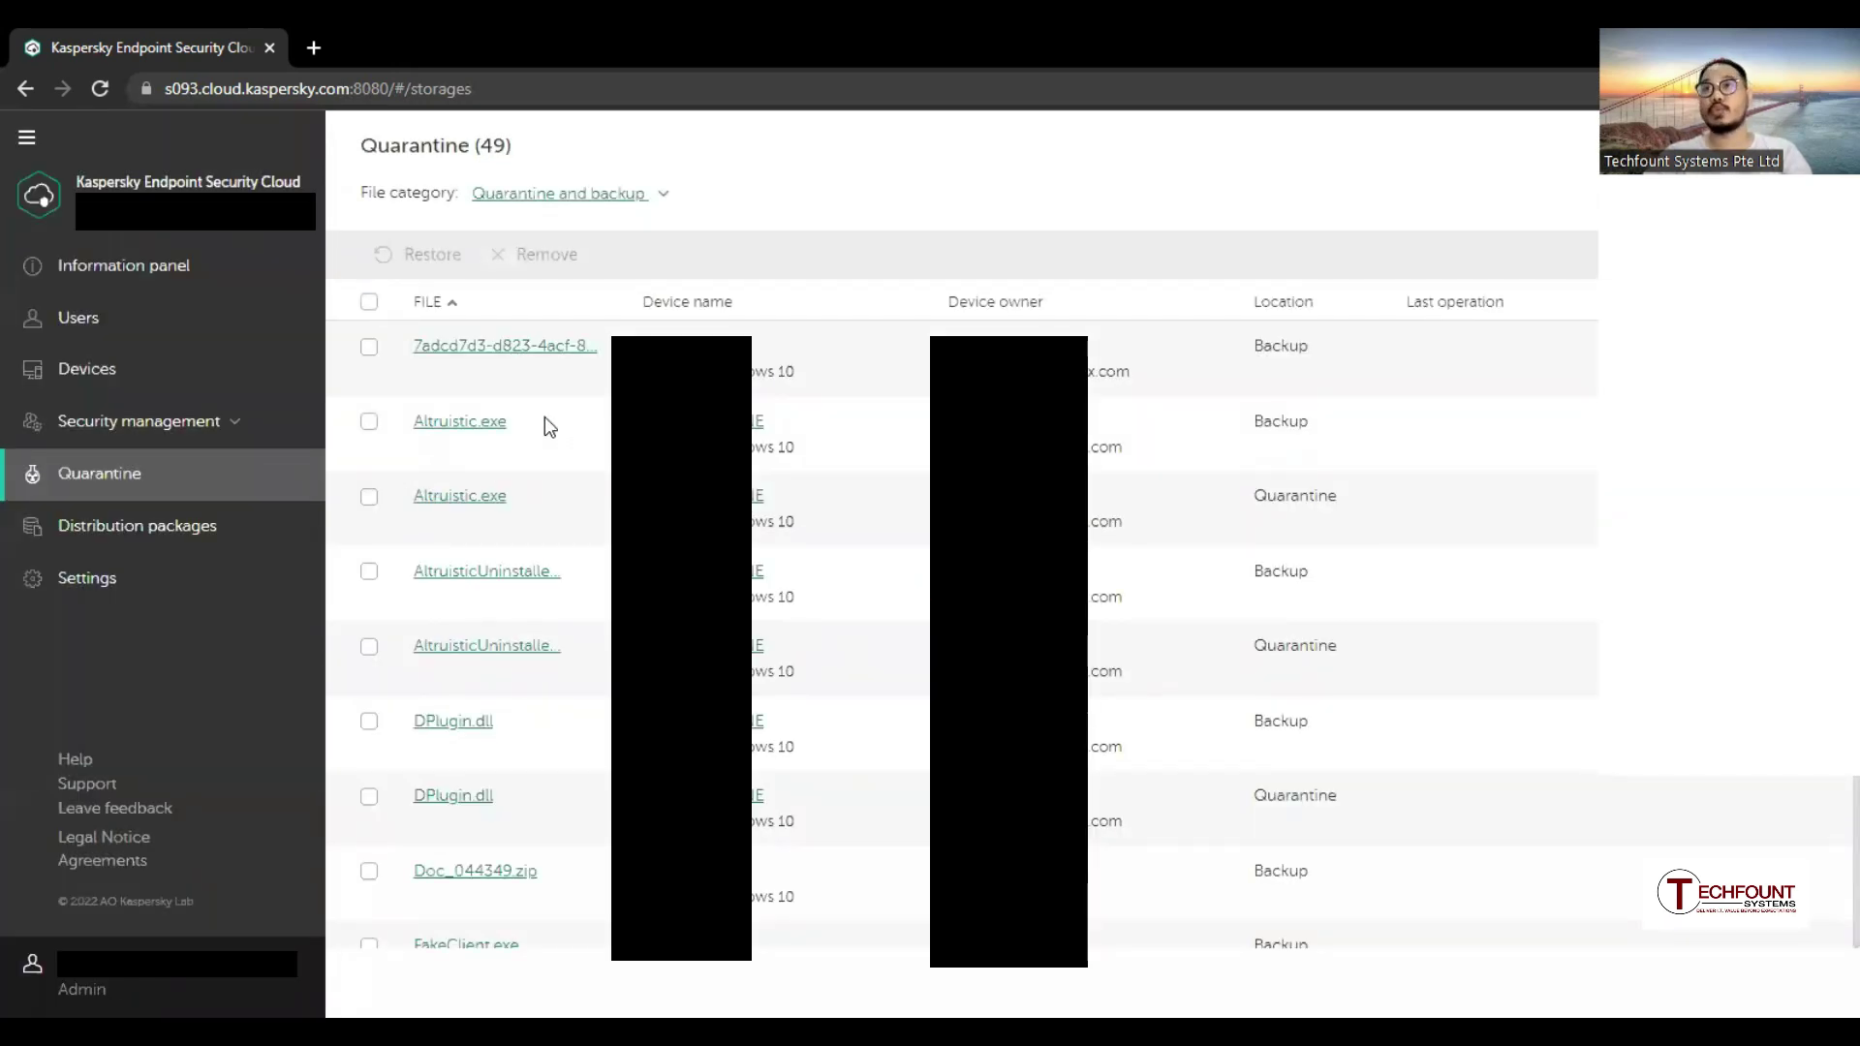
pyautogui.scroll(-1, 585, 824)
pyautogui.scroll(1, 585, 824)
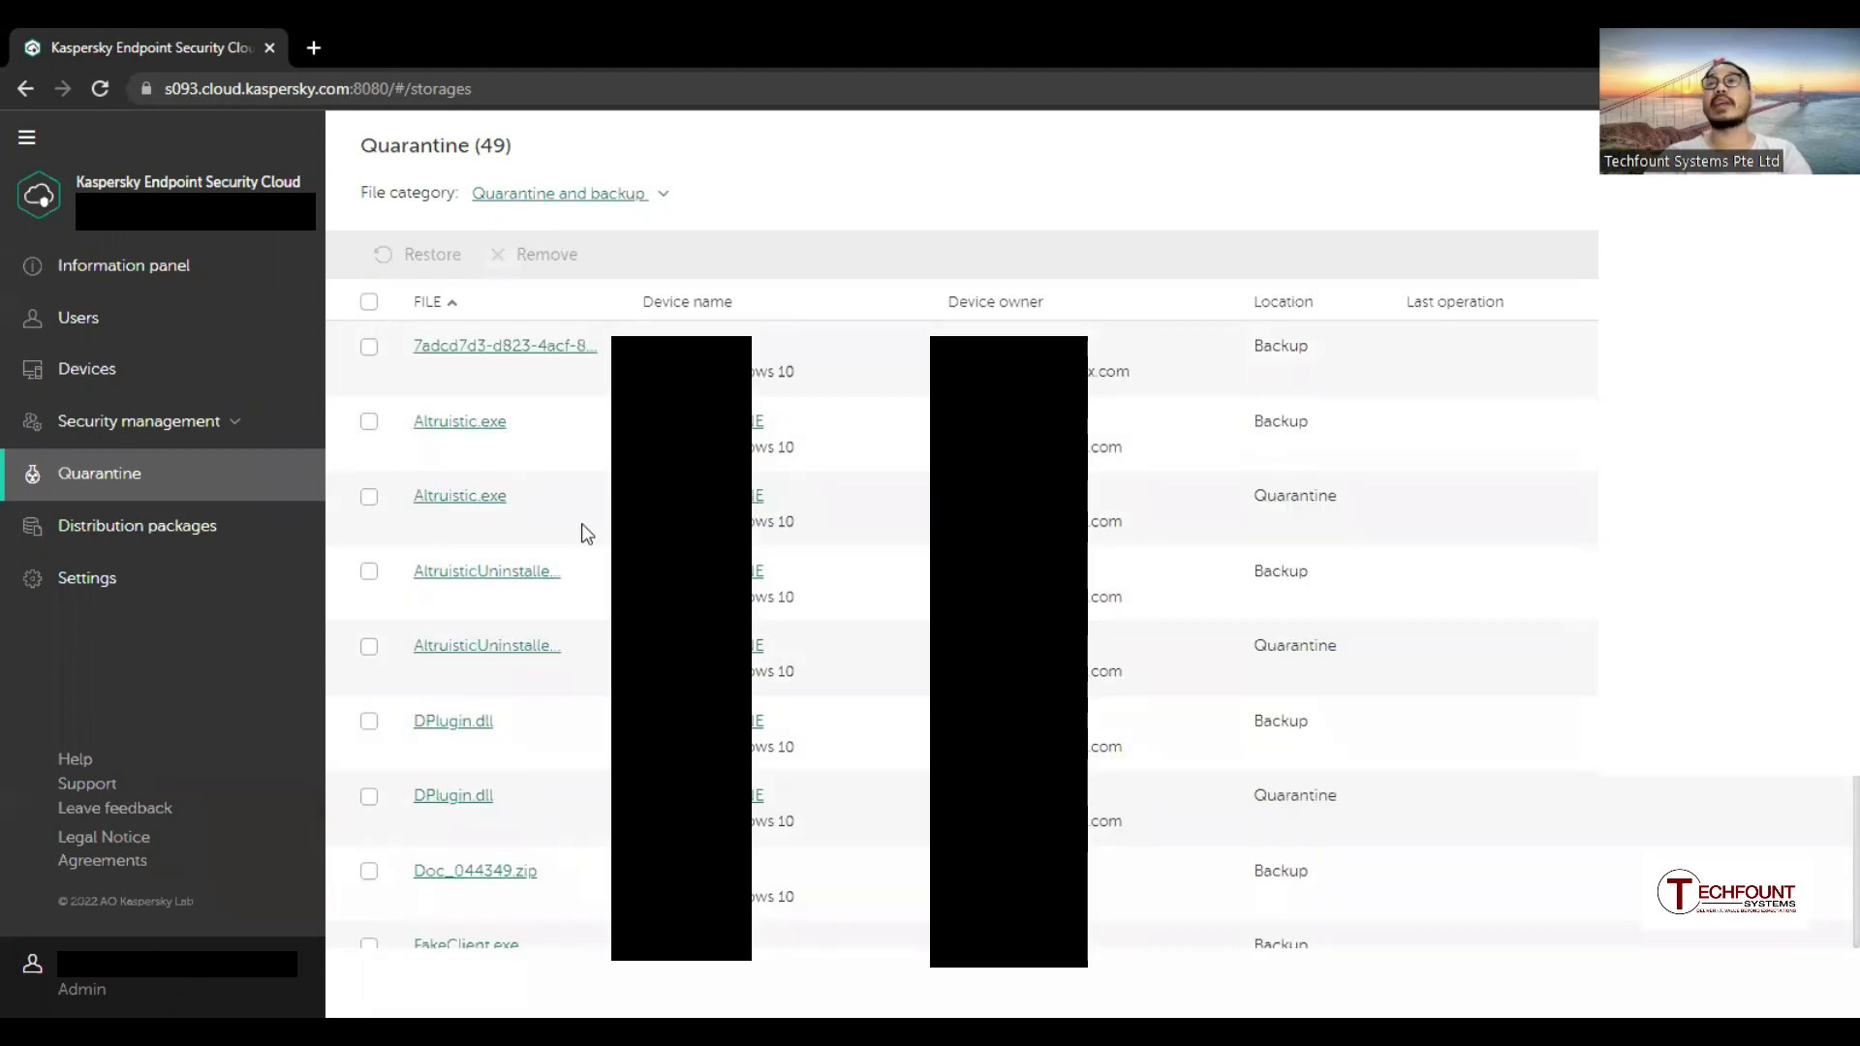
pyautogui.click(532, 348)
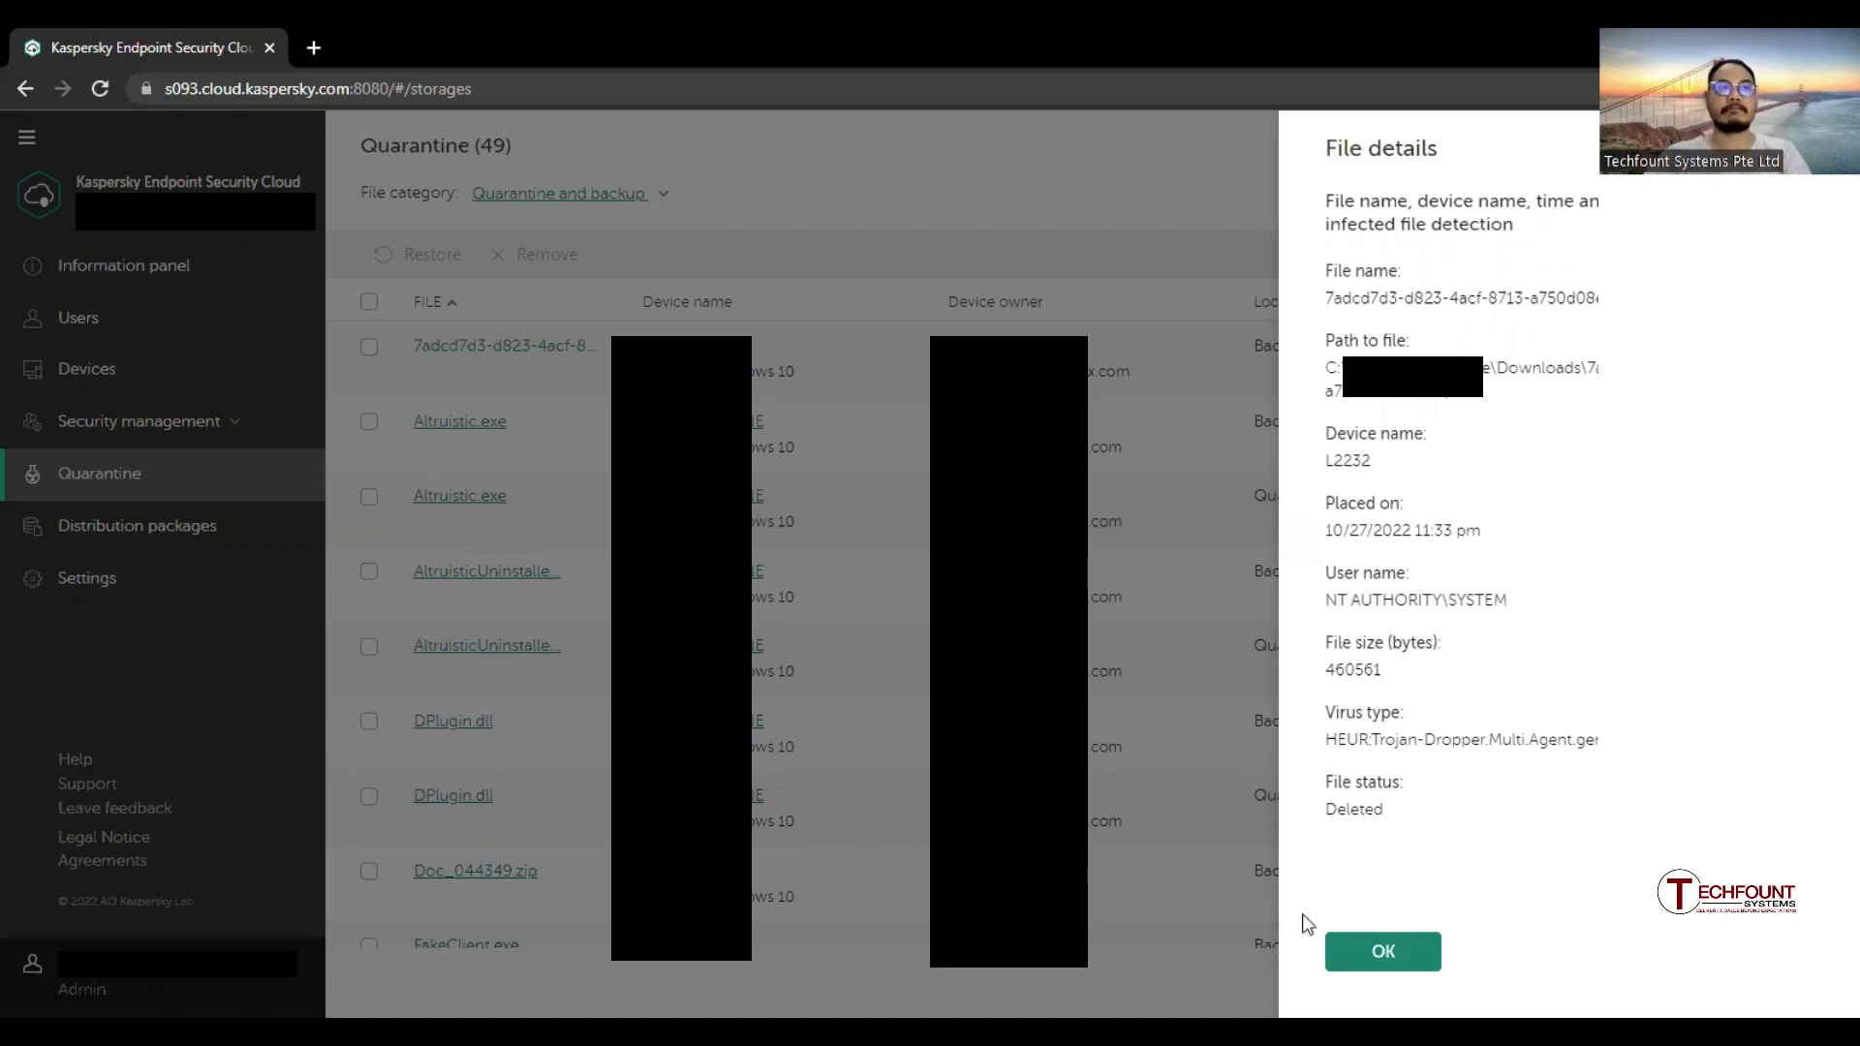
pyautogui.click(1384, 951)
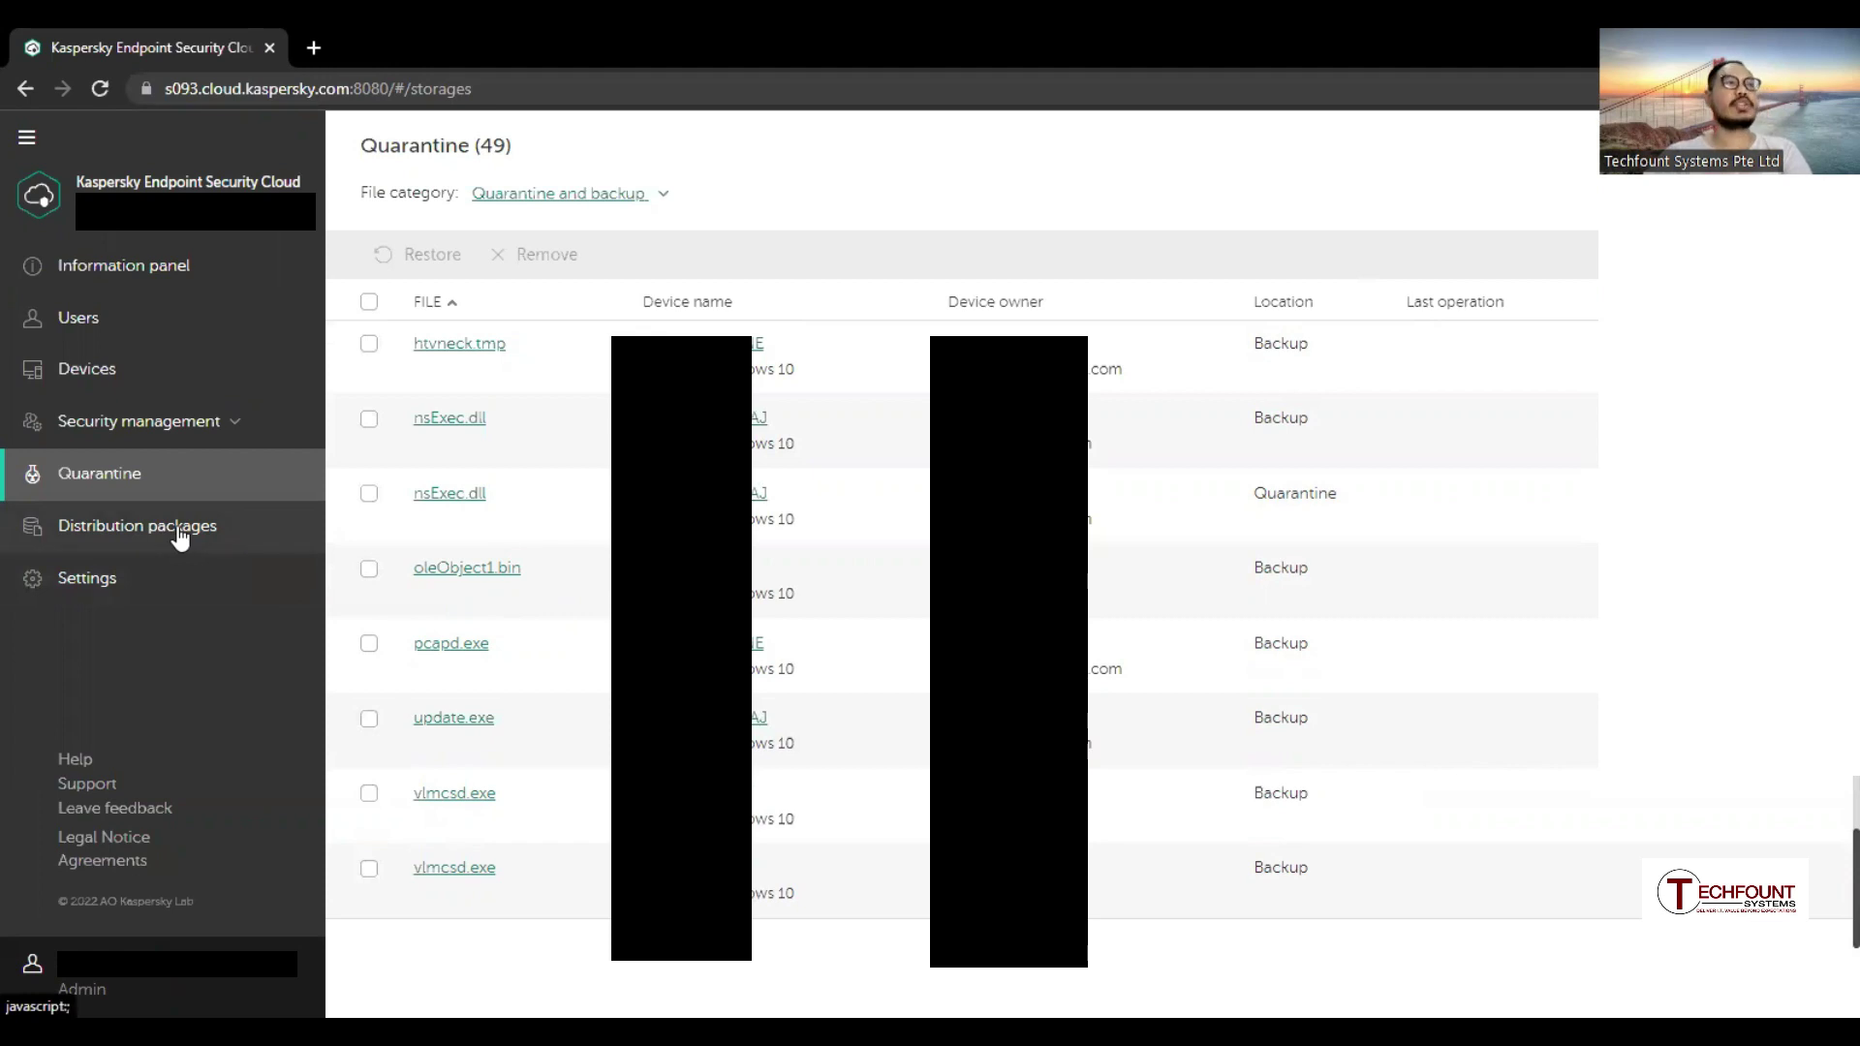
# View the Windows and Mac distribution packages, and open the general settings after revisiting the Devices list
pyautogui.click(180, 536)
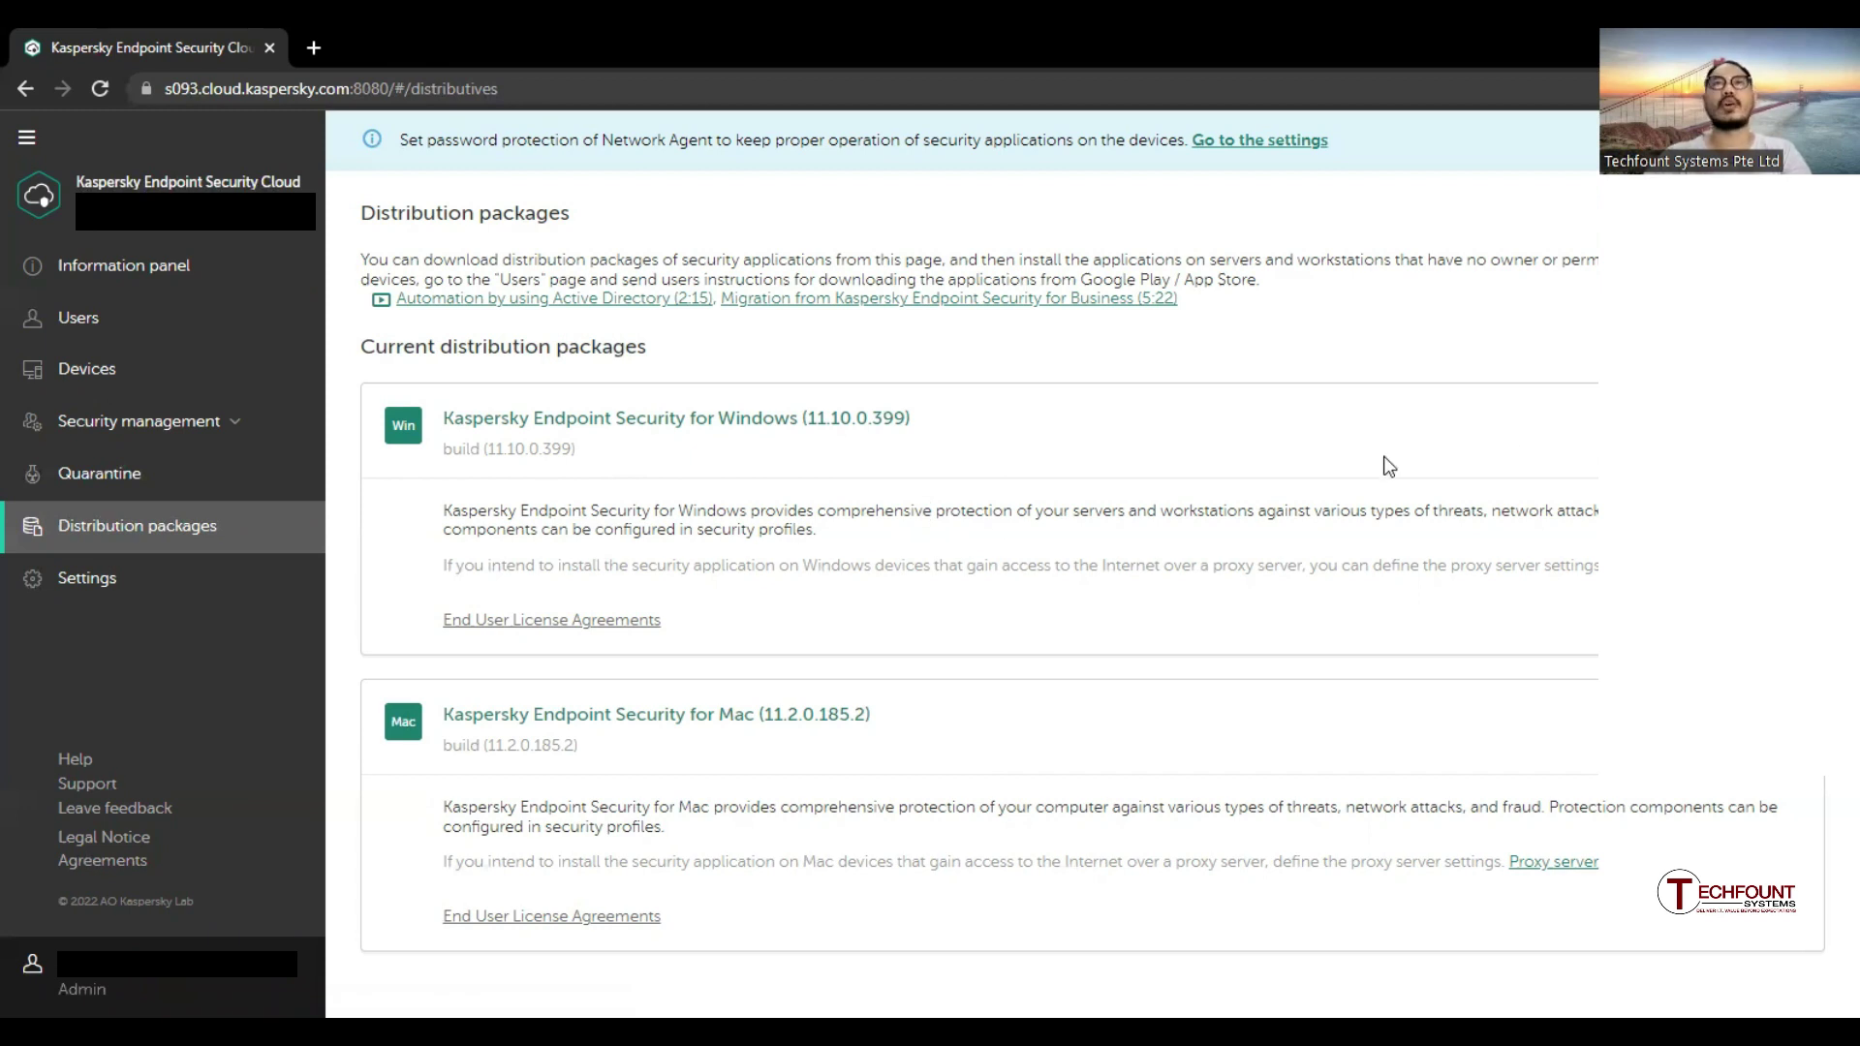
pyautogui.click(118, 372)
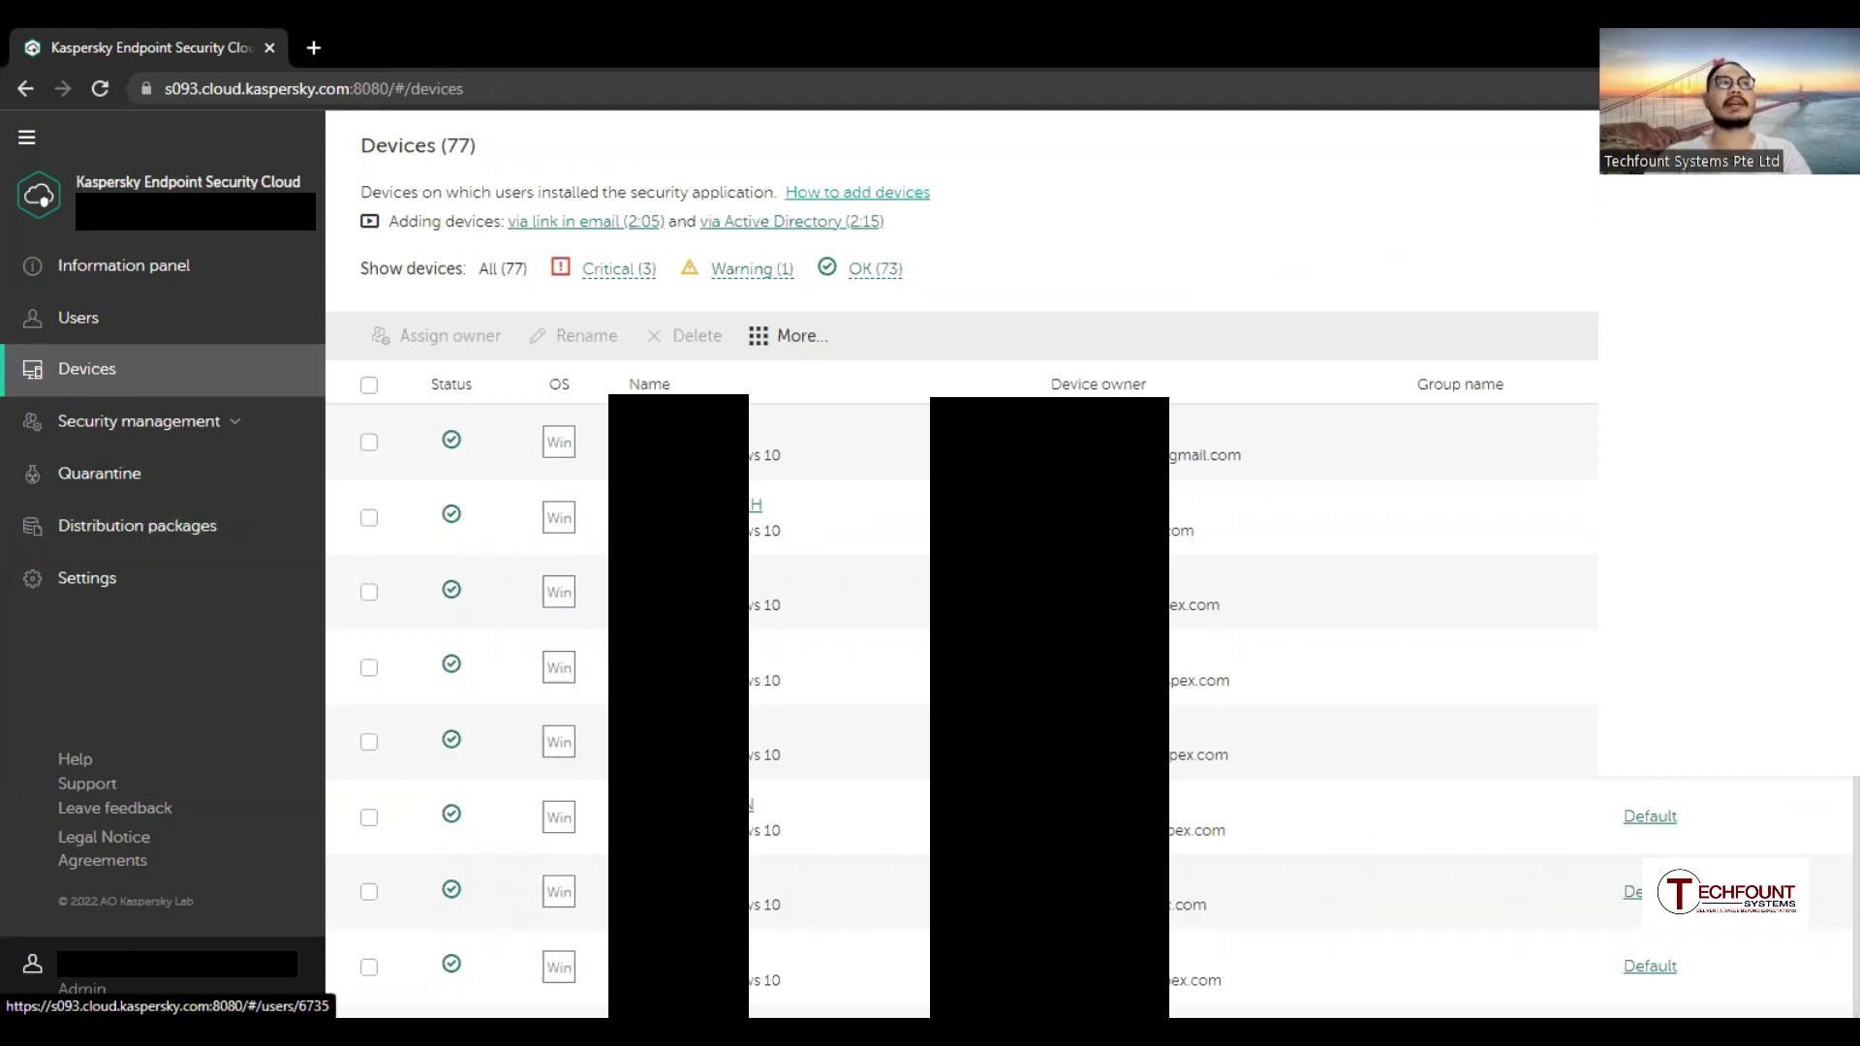
pyautogui.click(109, 581)
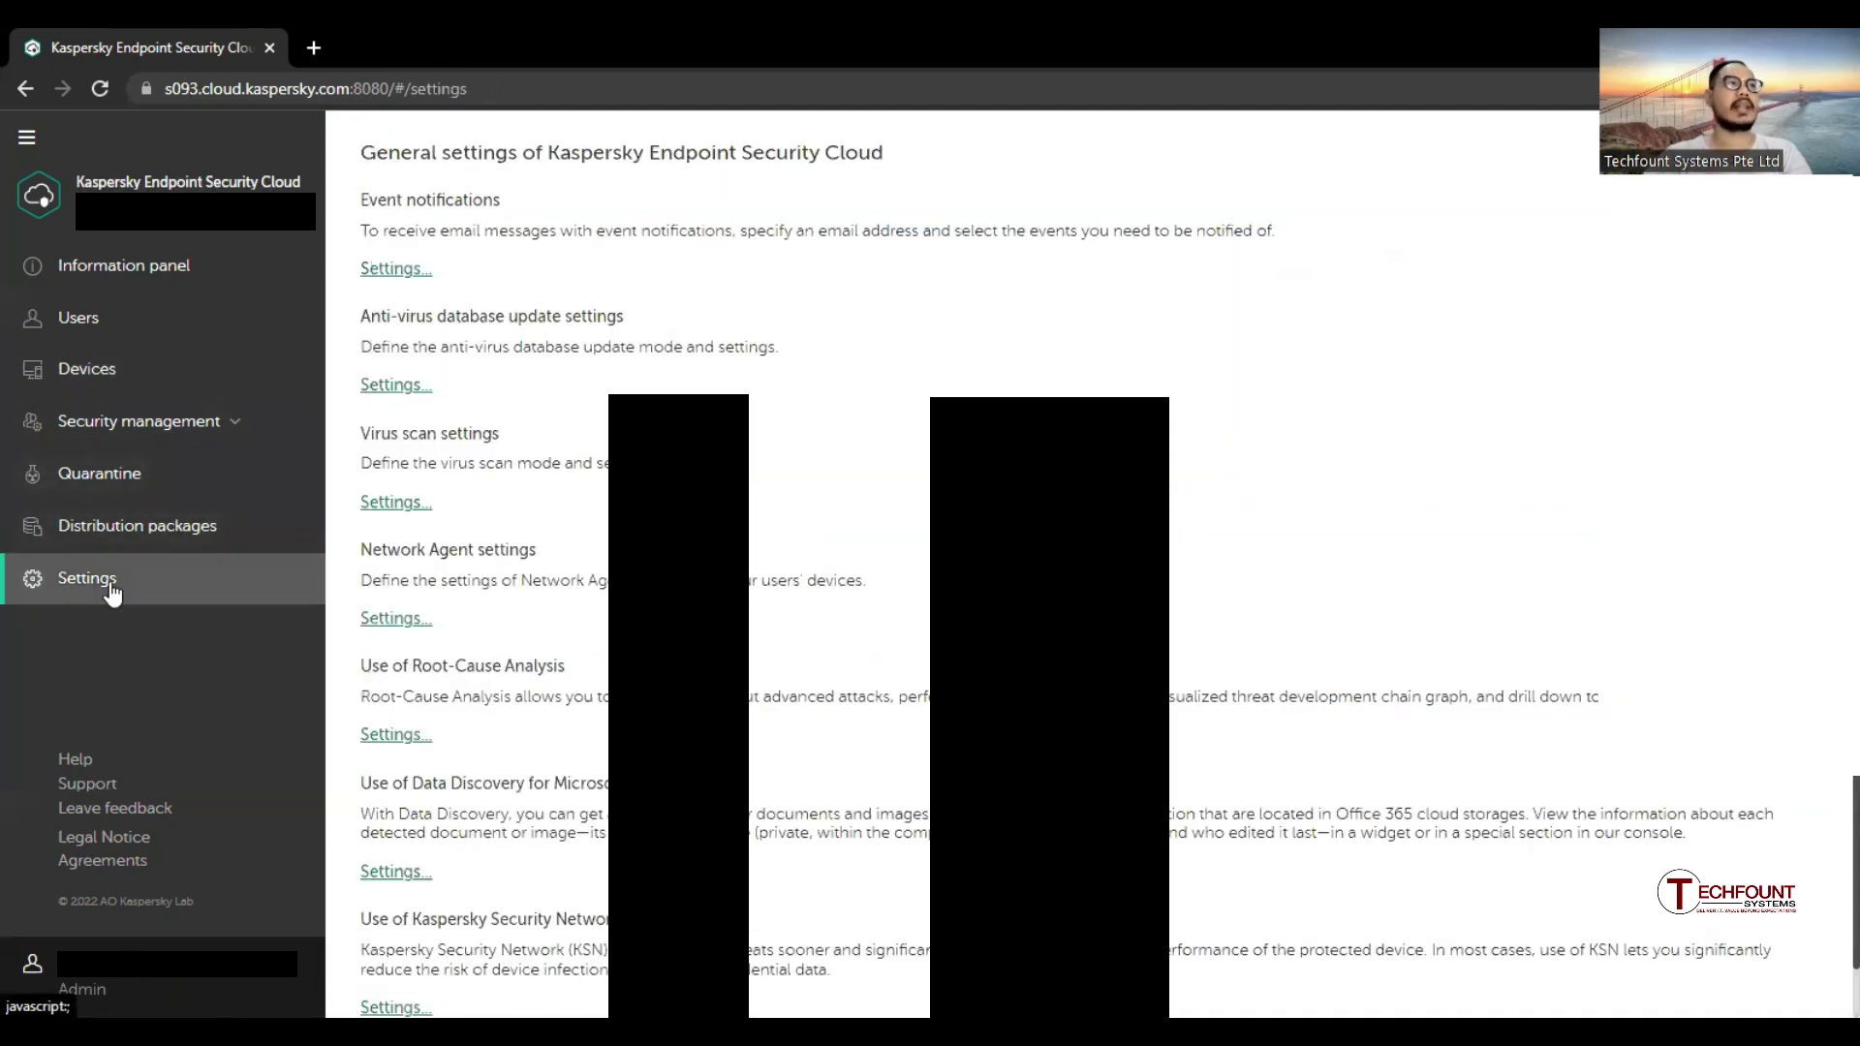